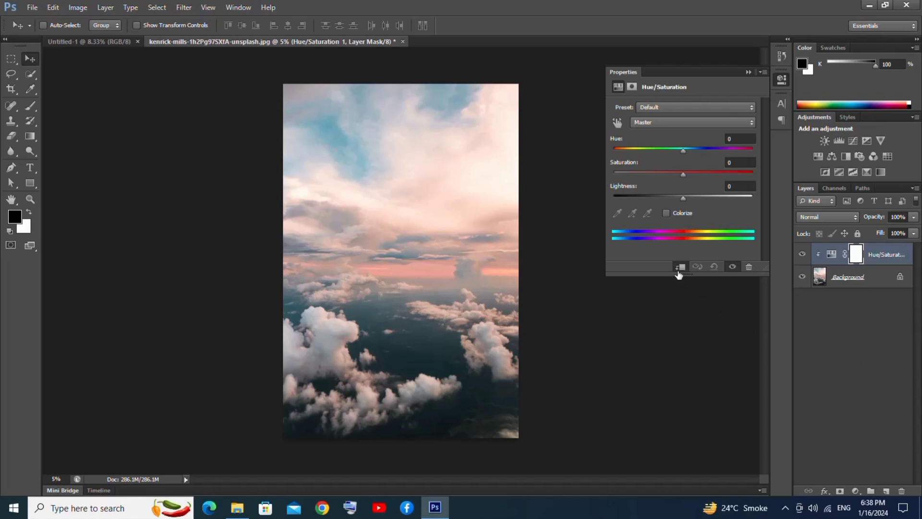
Step: Set the sky photo's Hue/Saturation to hue +17 and saturation +30, and merge the adjustment with the Background layer
left_click_drag(683, 151, 696, 175)
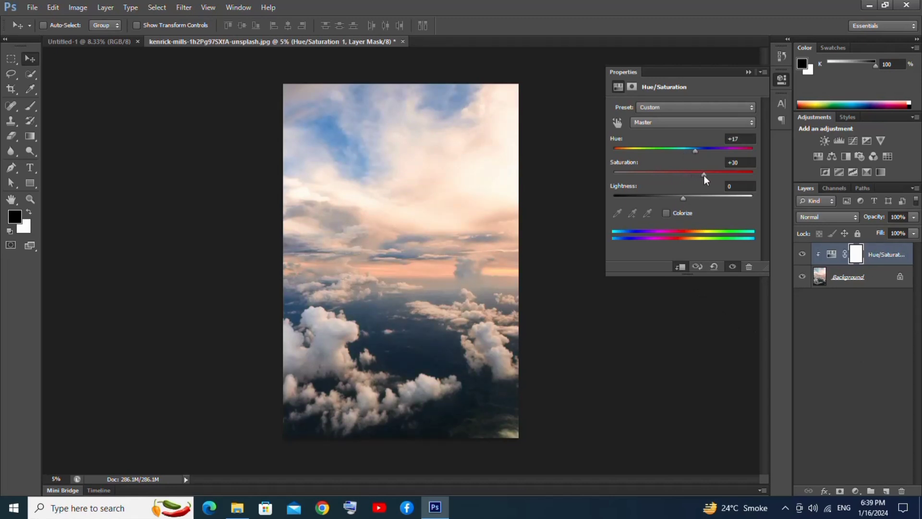
left_click(748, 72)
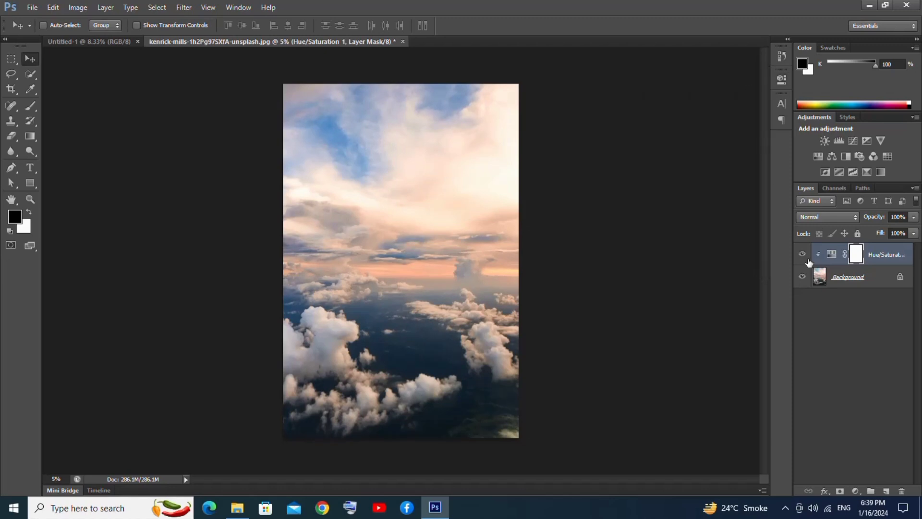
left_click(851, 276, "shift")
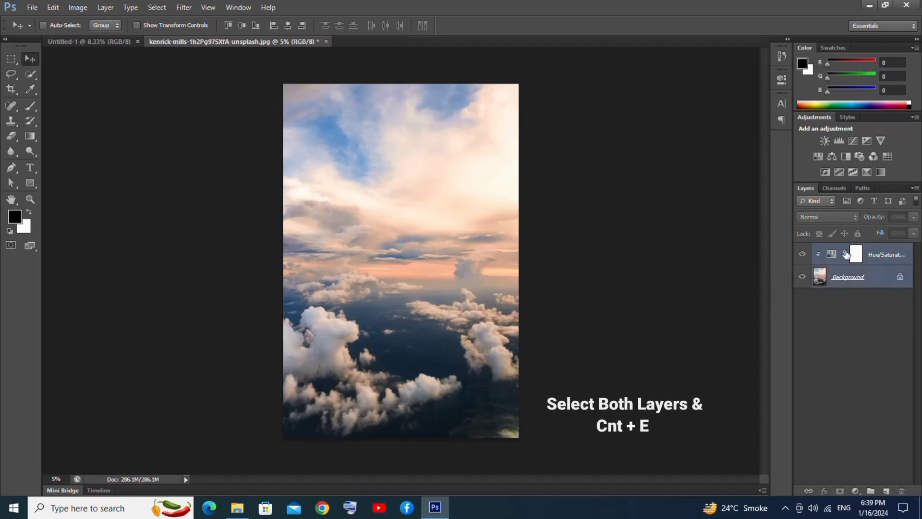
key("ctrl+e")
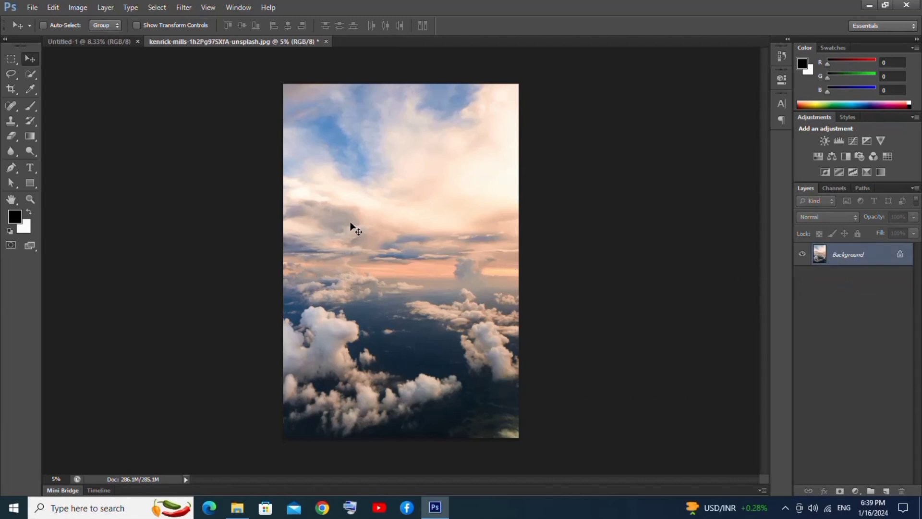
Step: Copy the sky image into the Untitled-1 document so it covers the canvas, and rotate it clockwise by about 10 degrees
left_click_drag(163, 53, 387, 202)
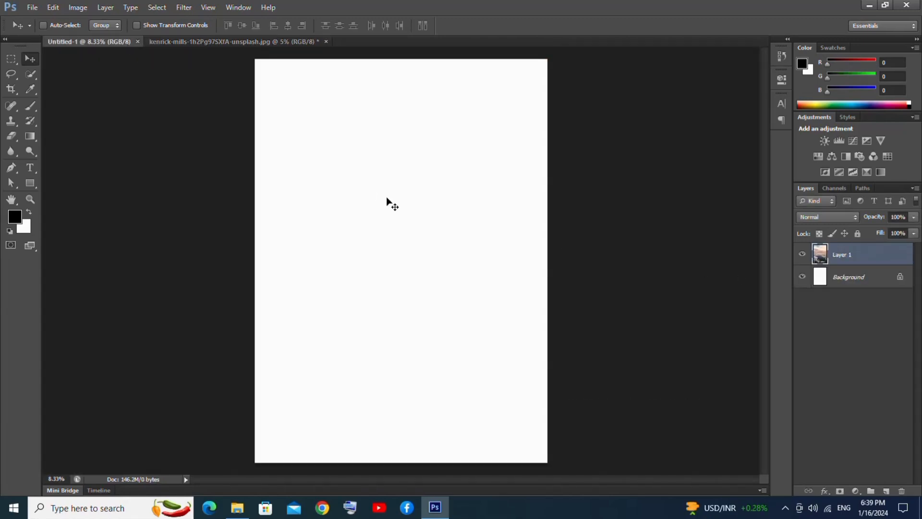
left_click_drag(406, 152, 400, 184)
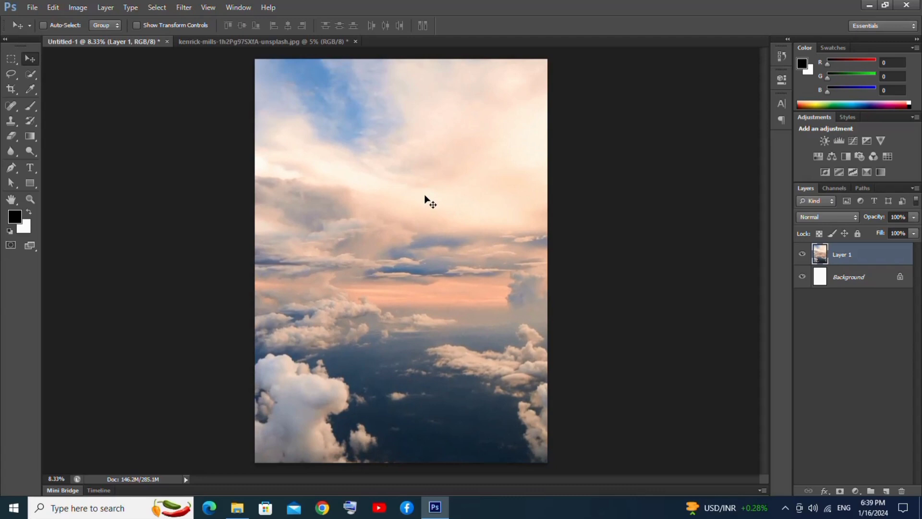
key("ctrl+t")
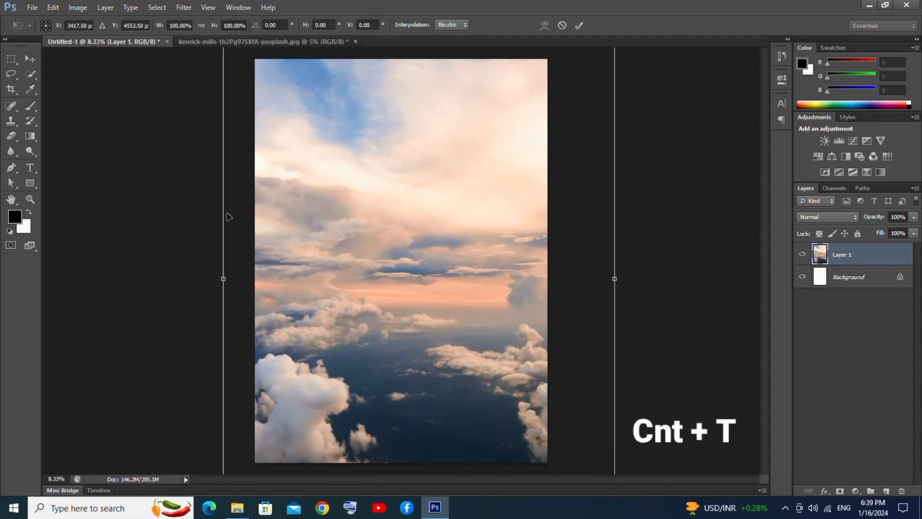
left_click_drag(653, 162, 681, 202)
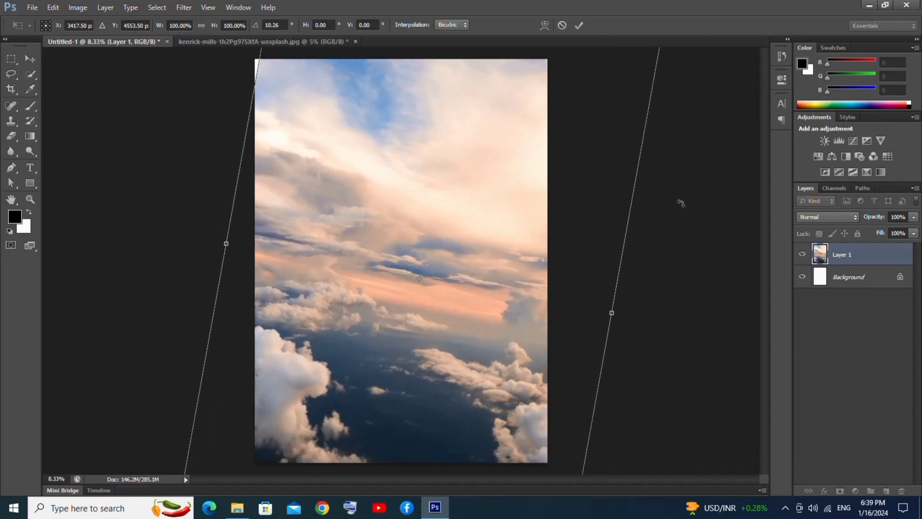
key("Return")
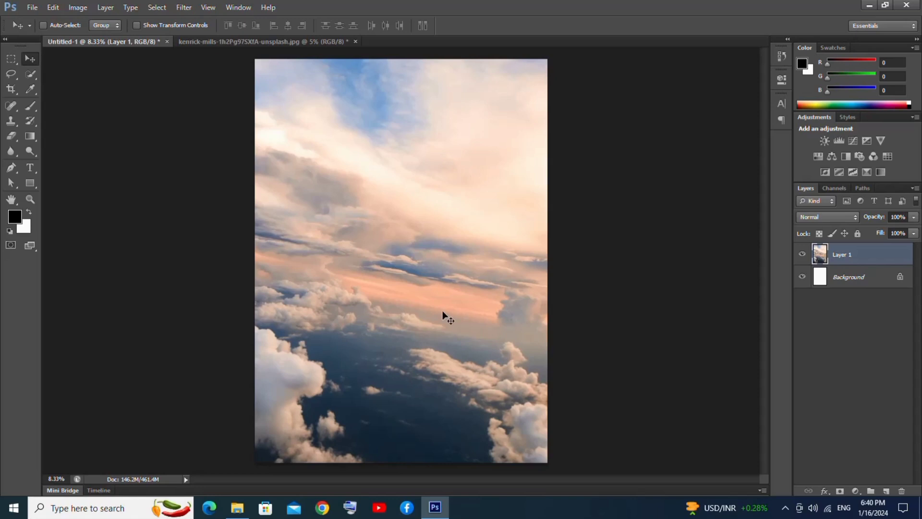
Step: Apply a Motion Blur to the sky layer with an angle of 0° and a distance of 104 pixels
left_click(184, 11)
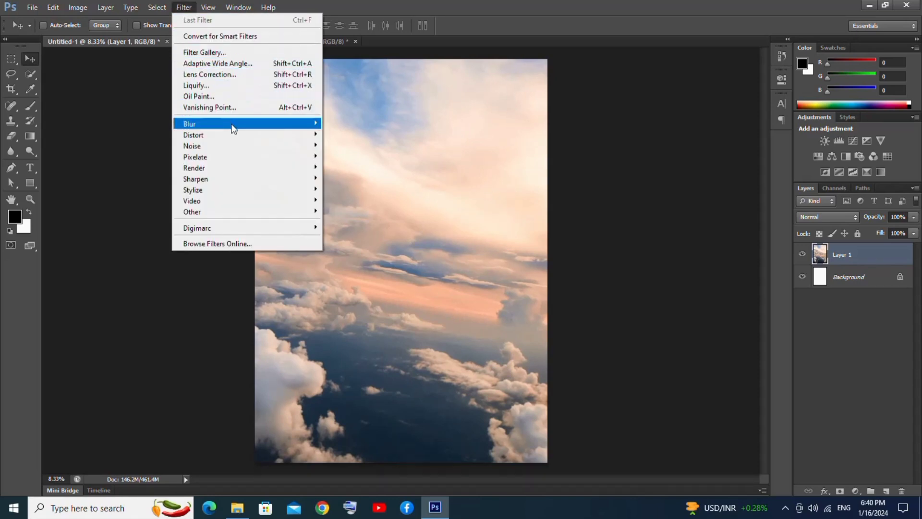
mouse_move(251, 127)
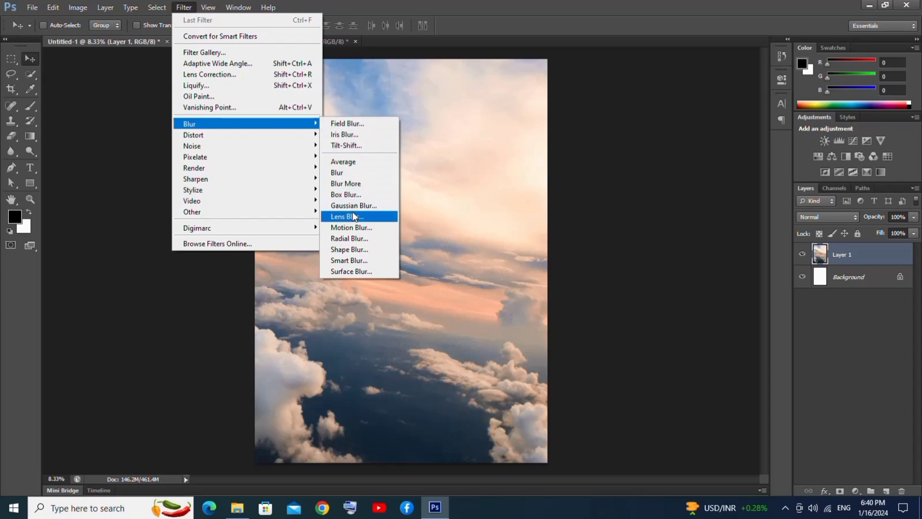
left_click(359, 228)
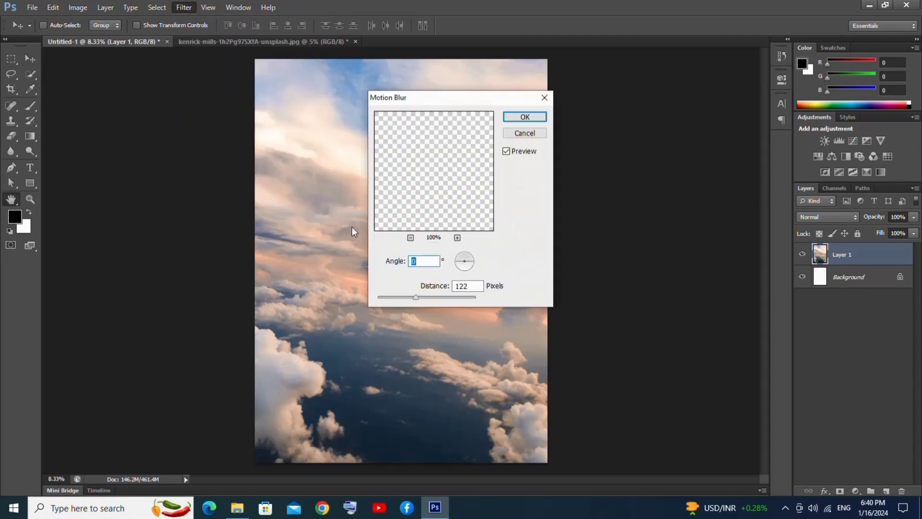
left_click_drag(416, 296, 413, 296)
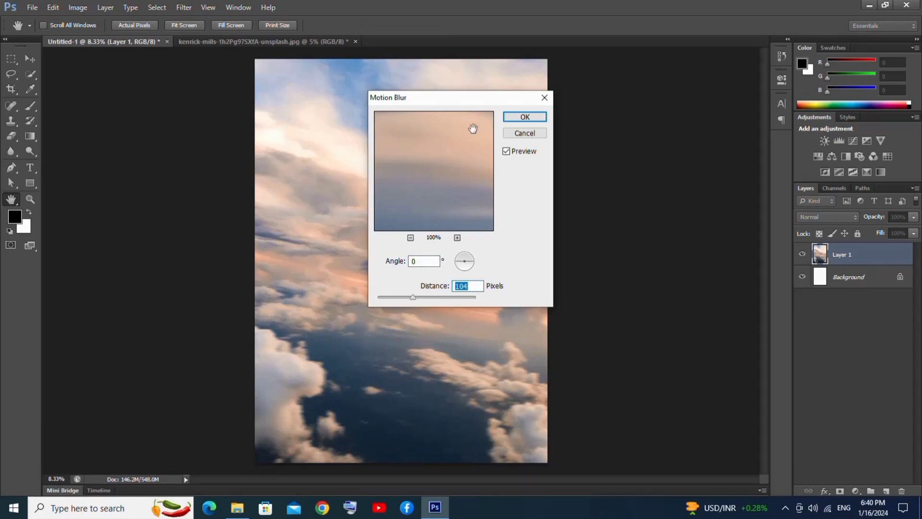
left_click(521, 119)
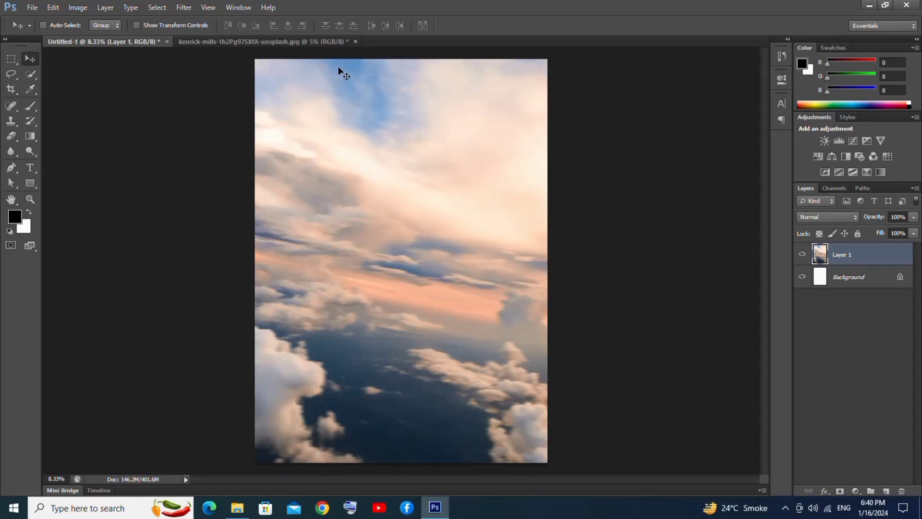
Step: Close the separate sky photo document and open the jet image jff.png
left_click(355, 41)
left_click(467, 195)
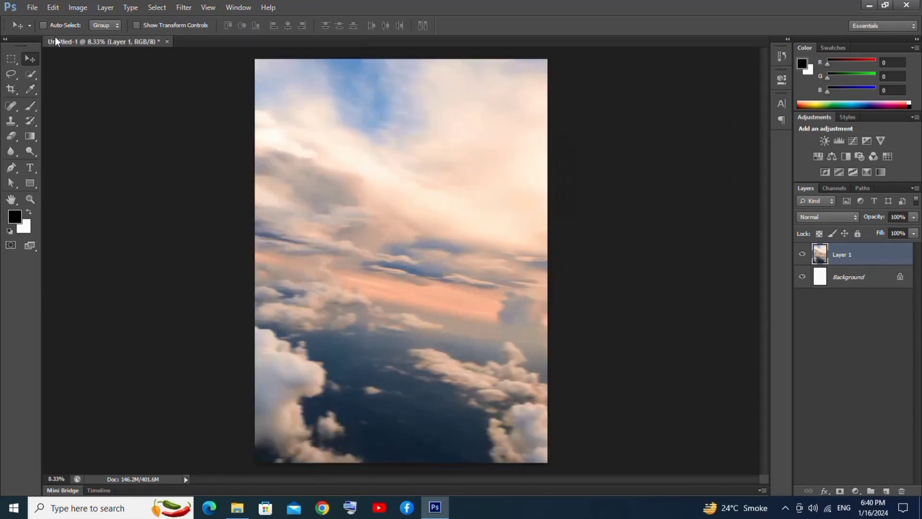
left_click(35, 7)
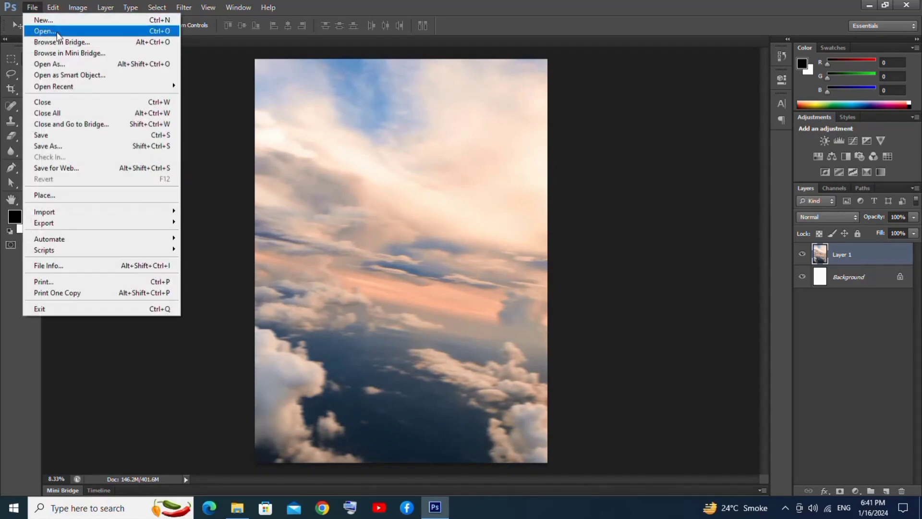
left_click(57, 32)
left_click(272, 161)
double_click(272, 161)
Step: Copy the jet into the Untitled-1 document, enlarge it to about 375%, and move it up toward the middle of the sky
left_click_drag(416, 259, 362, 238)
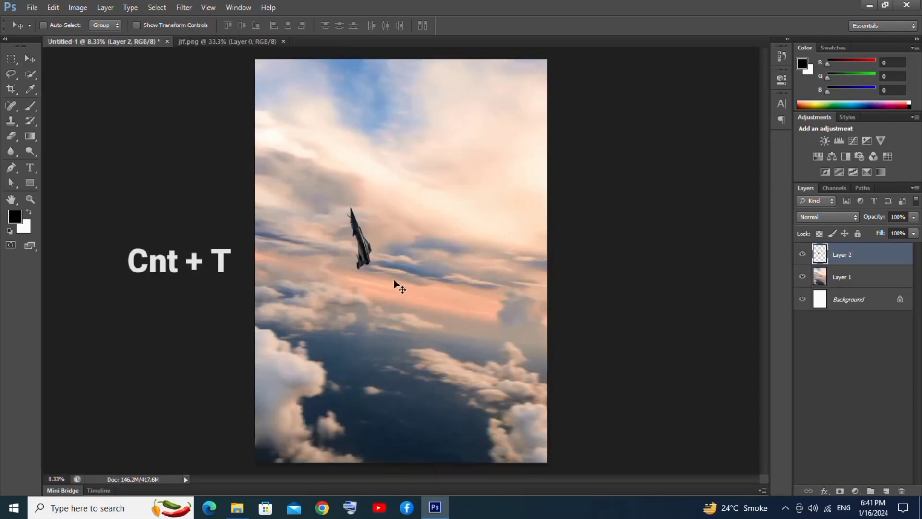
key("ctrl+t")
left_click_drag(378, 271, 489, 430)
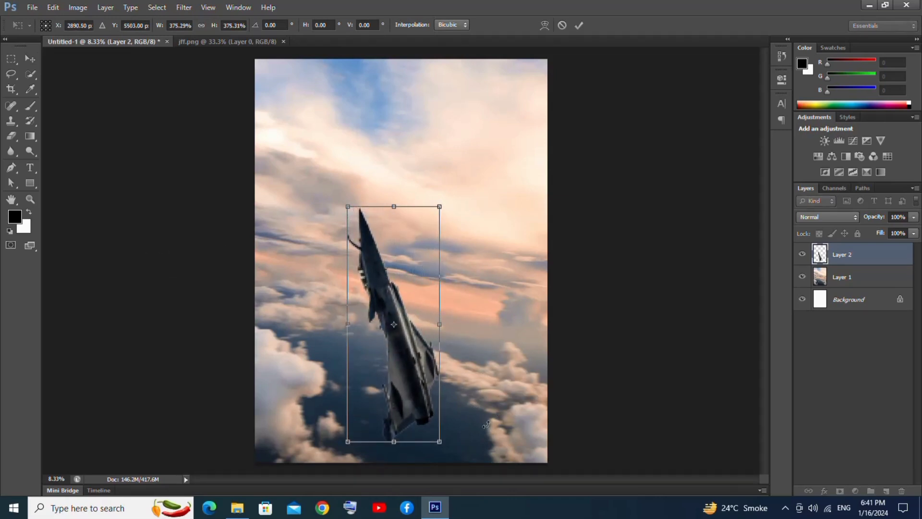
key("Return")
left_click_drag(422, 385, 377, 290)
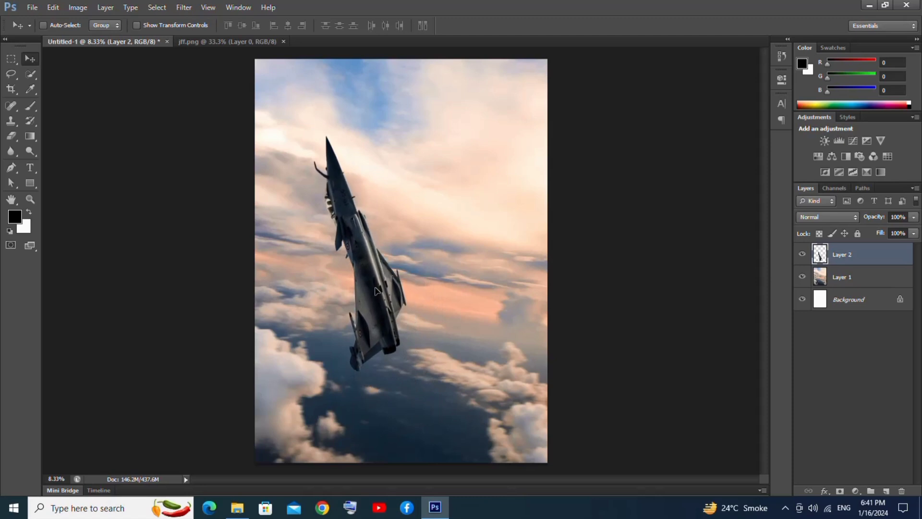
Step: Rotate the jet clockwise by about 40 degrees, scale it to about 138%, and center it on the canvas
key("ctrl+t")
mouse_move(447, 119)
left_mouse_down()
mouse_move(476, 142)
mouse_move(459, 152)
mouse_move(499, 216)
mouse_move(495, 177)
left_mouse_up()
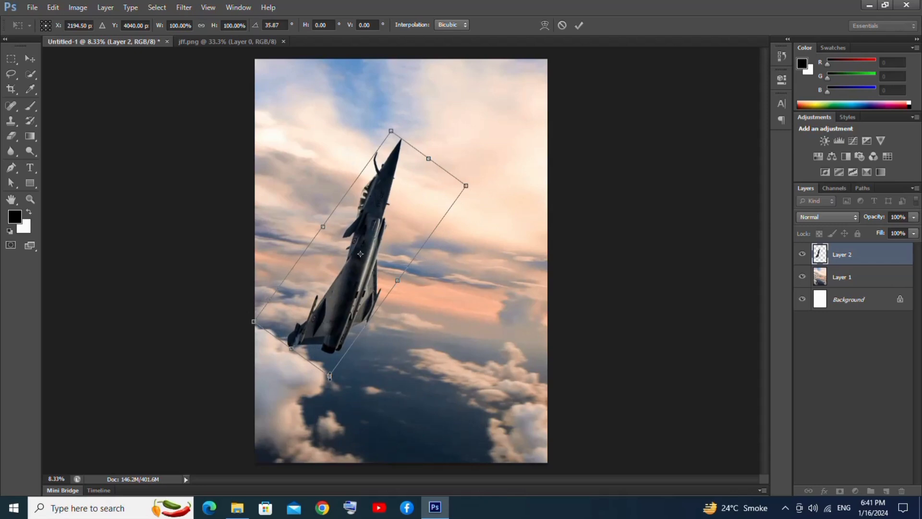
left_click_drag(331, 396, 333, 472)
left_click_drag(539, 191, 561, 196)
left_click_drag(349, 327, 416, 292)
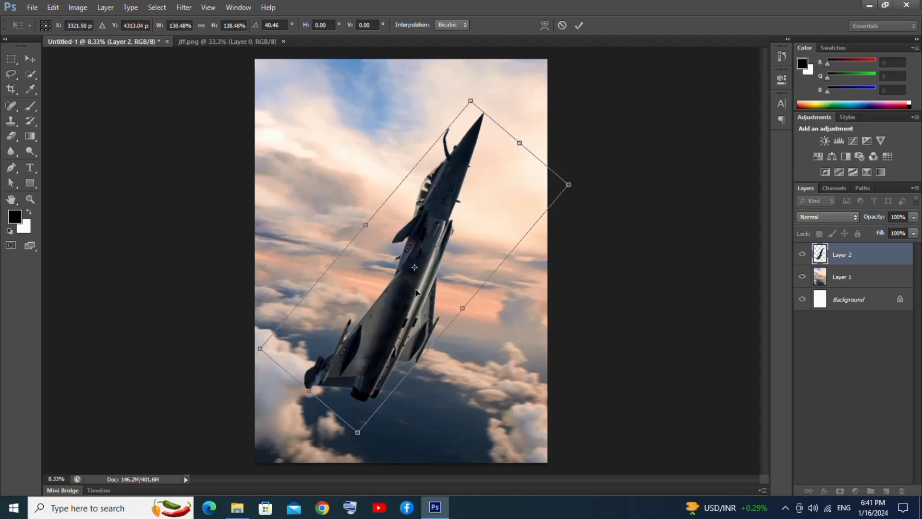
key("Return")
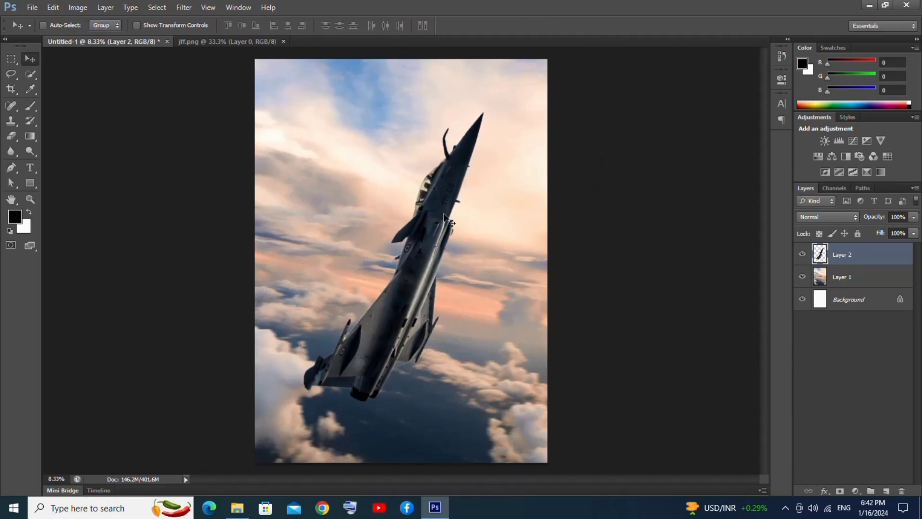
Step: Add a Hue/Saturation adjustment clipped to the jet with hue +20 and saturation +17, and merge it with the jet layer
left_click(854, 492)
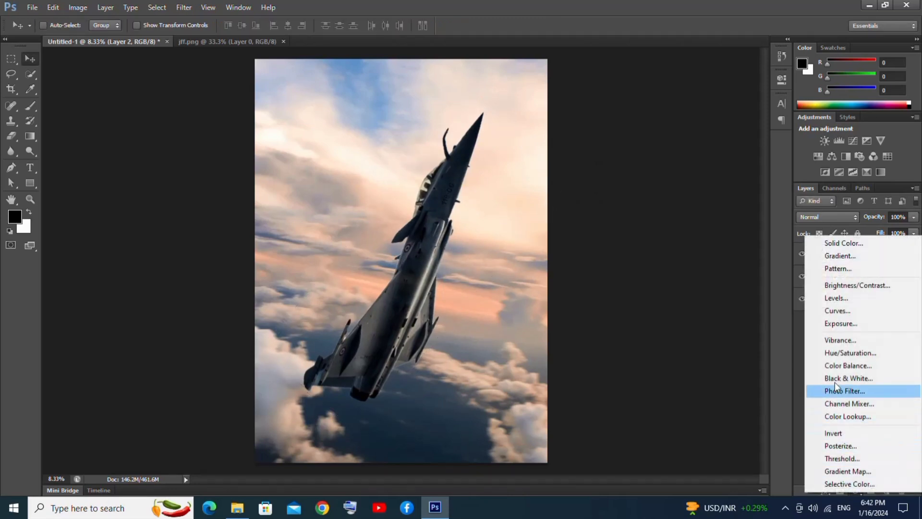
left_click(841, 353)
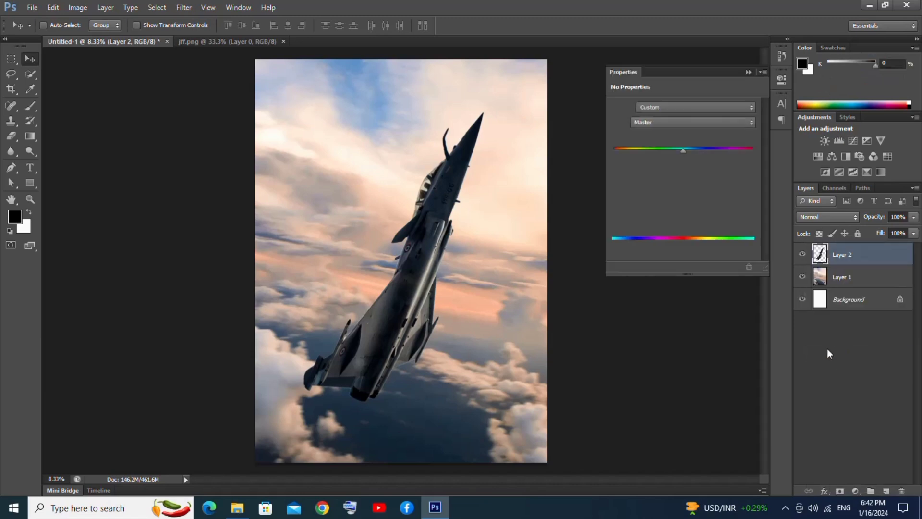
left_click(681, 267)
left_click_drag(682, 151, 695, 173)
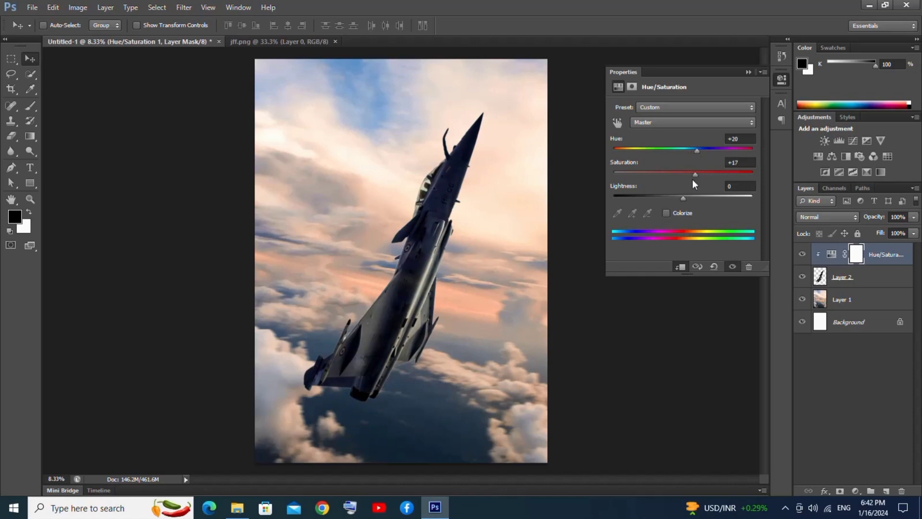
left_click(748, 72)
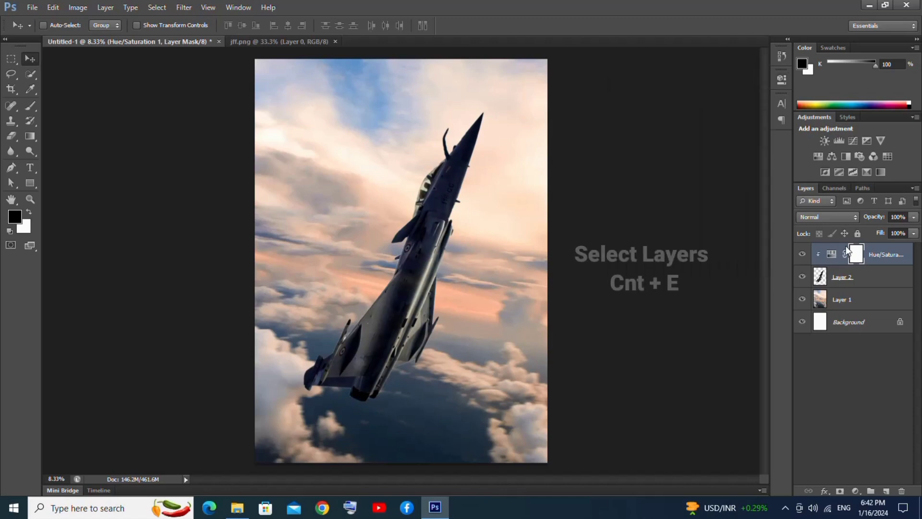
left_click(884, 277, "shift")
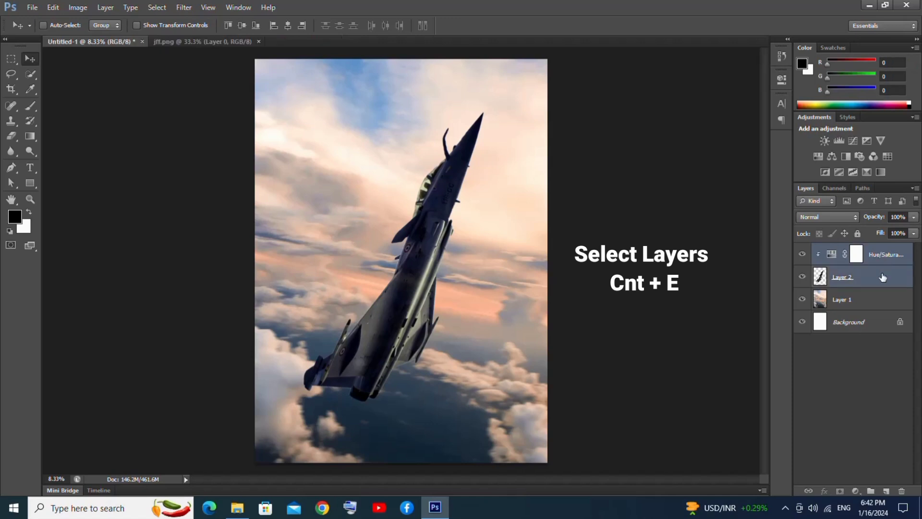
key("ctrl+e")
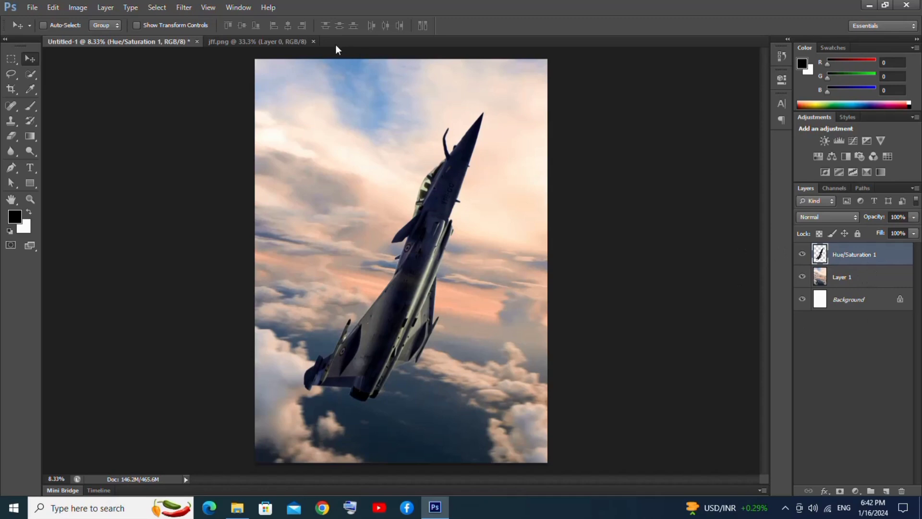
Step: Close the jff.png document and open the logo image top gun.png
left_click(313, 41)
left_click(32, 7)
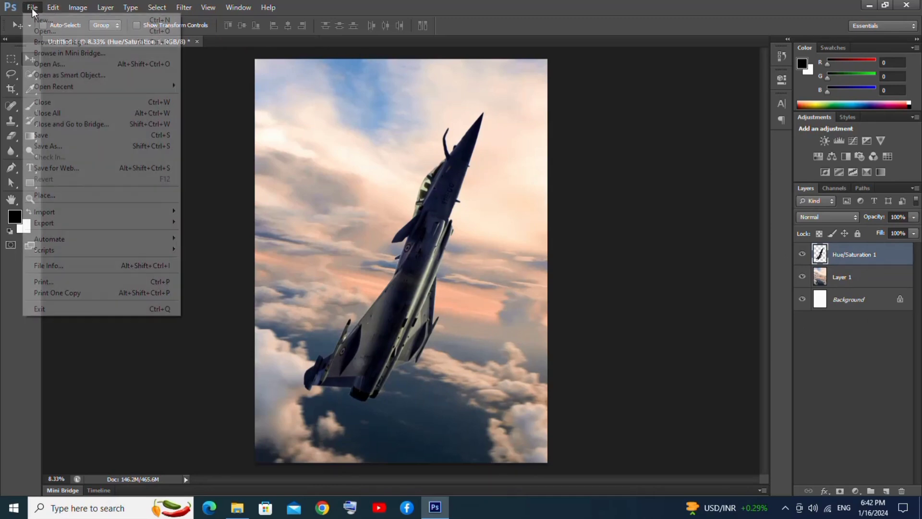
left_click(45, 28)
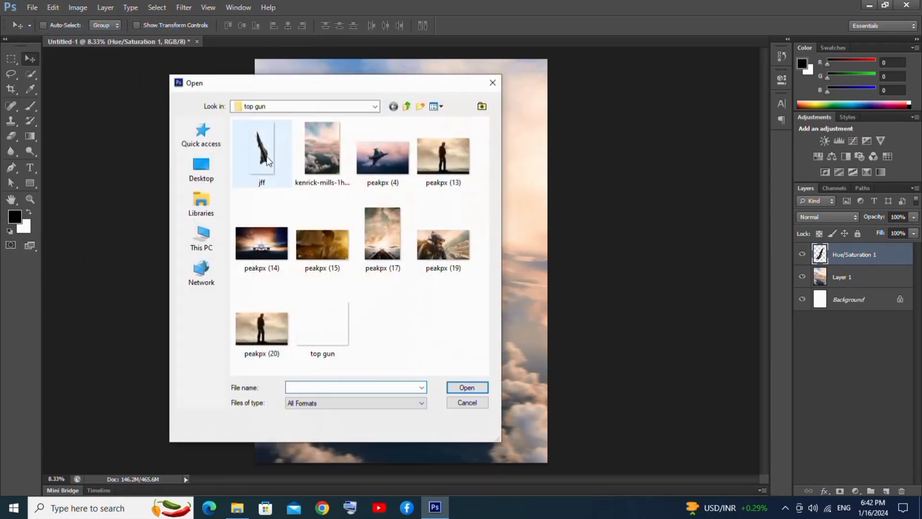
double_click(319, 318)
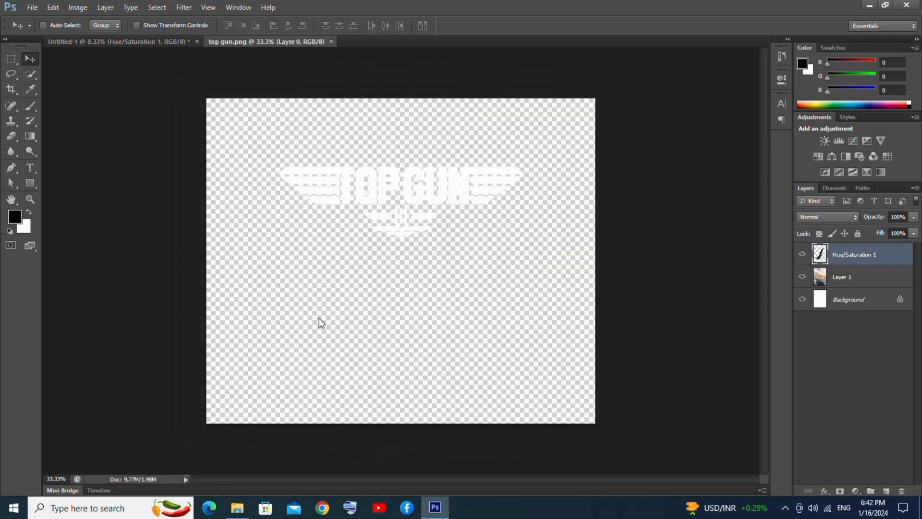
Step: Copy the TOP GUN logo into the Untitled-1 document, enlarge it to about 292%, and place it in the upper-left sky beside the jet's nose
left_click_drag(353, 197, 416, 238)
key("ctrl+t")
left_click_drag(406, 143, 387, 125)
left_click_drag(420, 160, 447, 167)
left_click_drag(415, 135, 410, 138)
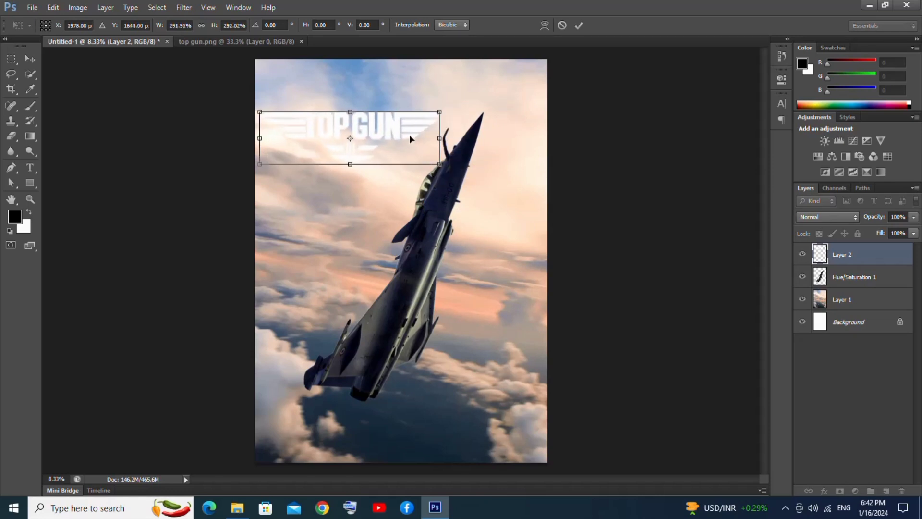
key("Return")
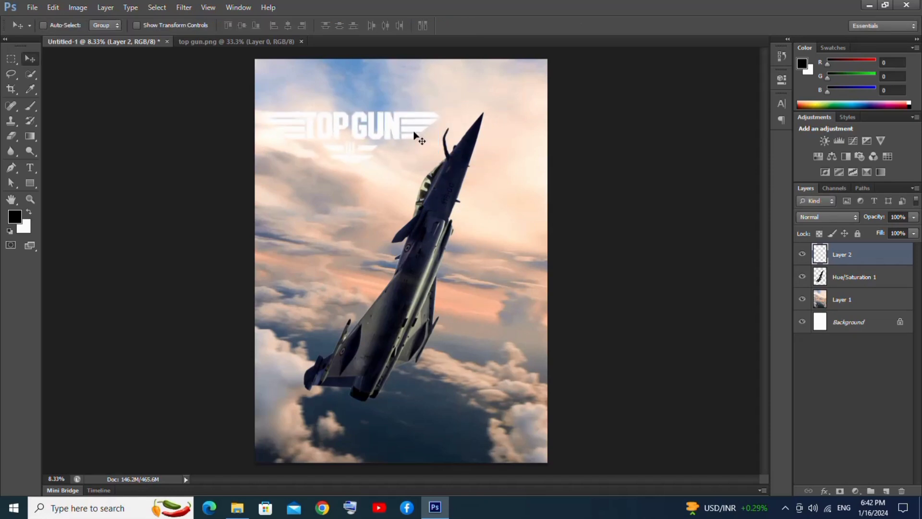
Step: Add a Color Overlay layer style to the TOP GUN logo using dark navy #0a0e21 sampled from the jet
right_click(854, 255)
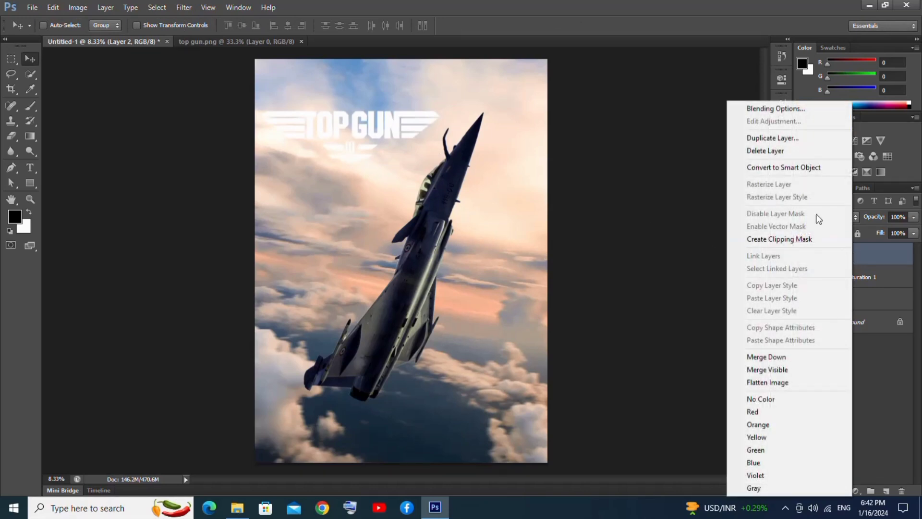
left_click(783, 114)
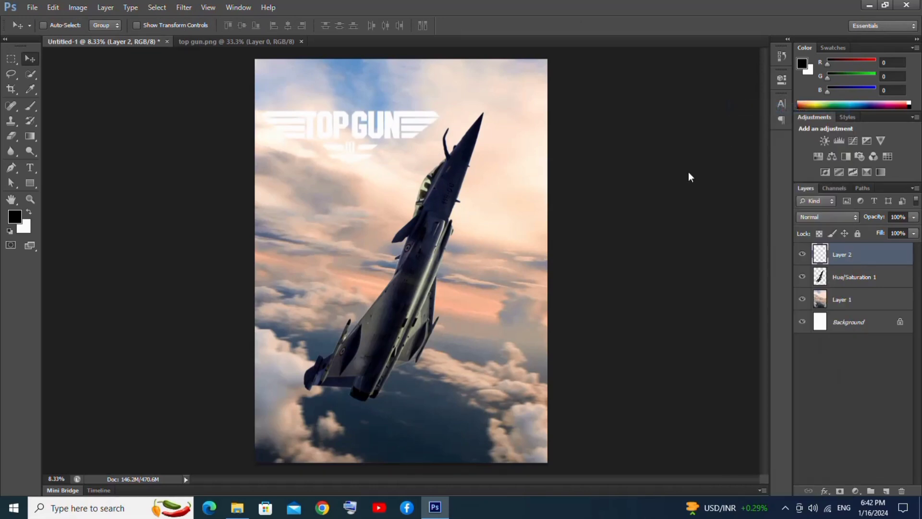
left_click(580, 219)
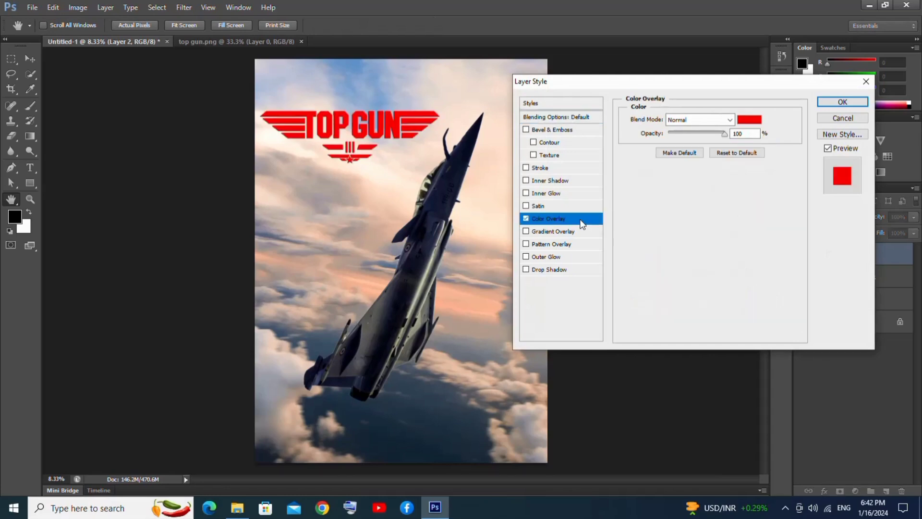
left_click(745, 120)
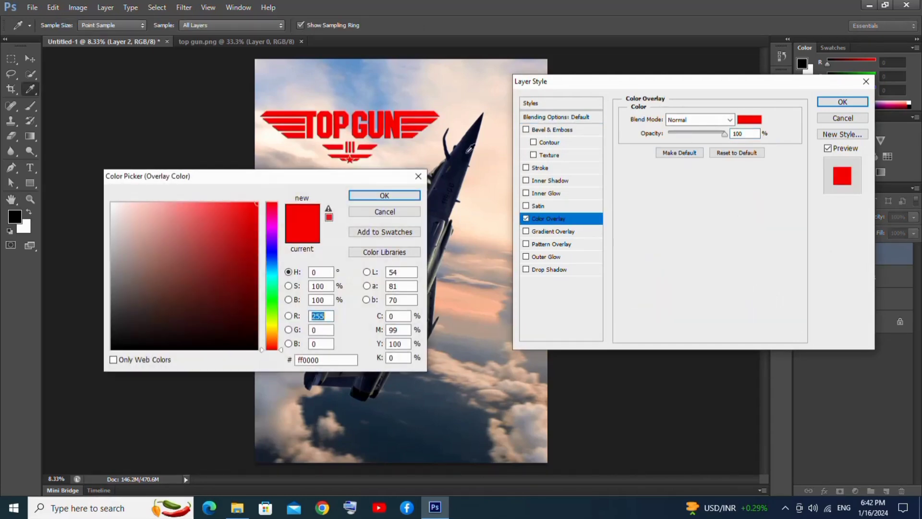
left_click(470, 149)
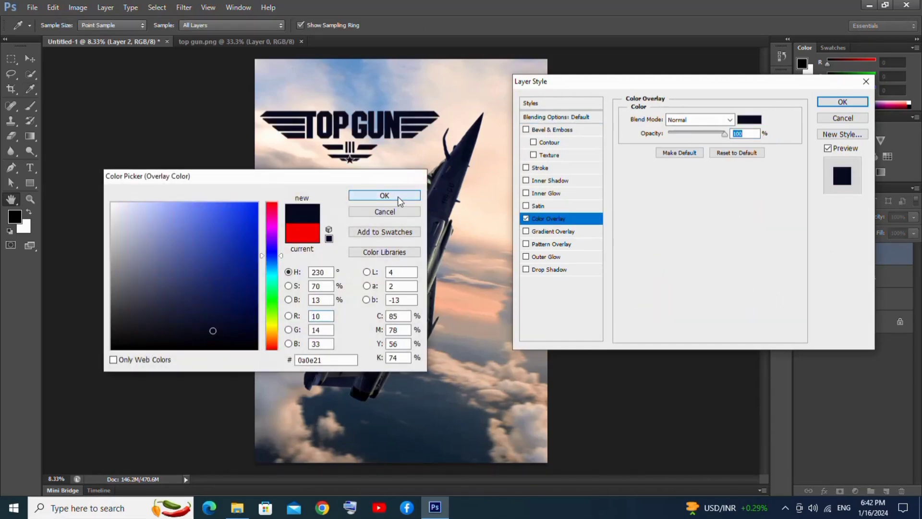
left_click(402, 195)
left_click(833, 103)
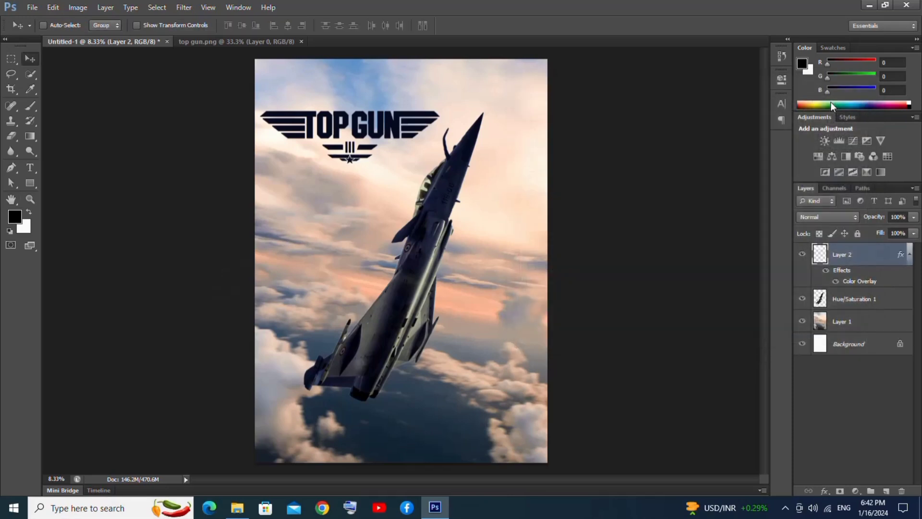
Step: Add a centered text layer reading "tom cruise" across the middle of the poster in Bebas at 20.5 pt
left_click(30, 167)
left_click_drag(268, 215, 511, 277)
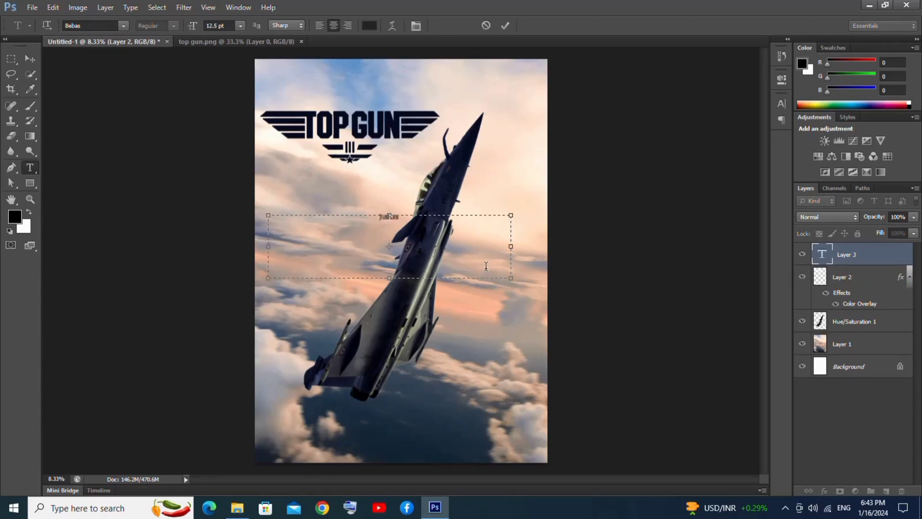
key("ctrl+a")
left_click(220, 26)
type("20.5")
key("Return")
Step: Set the tracking of the TOM CRUISE text to 1020
left_click(416, 27)
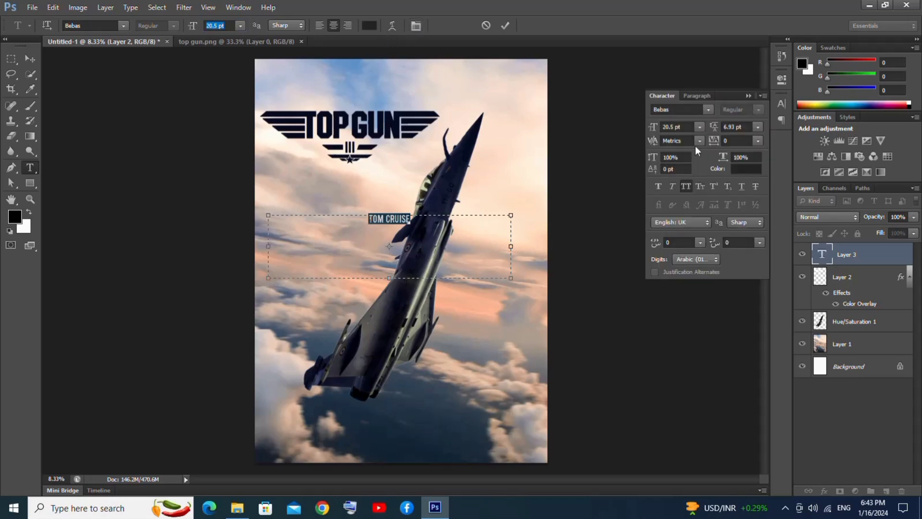
left_click(744, 140)
type("120")
key("Return")
key("Up")
key("Up")
key("Up")
key("Up")
key("Up")
key("Up")
key("Up")
key("Up")
key("Up")
key("Up")
key("Up")
key("Up")
key("Up")
key("Up")
key("Up")
key("Up")
key("Up")
key("Up")
key("Up")
key("Up")
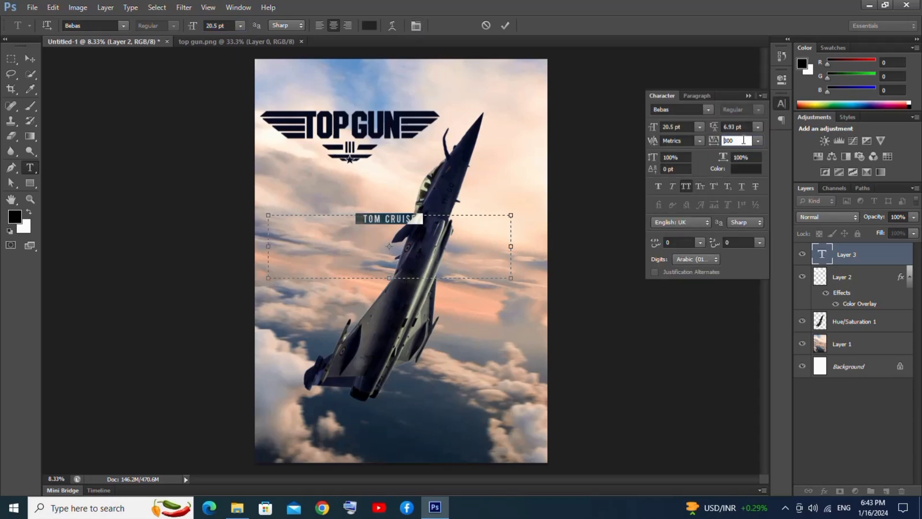
key("Up")
key("Up")
key("Up")
key("Up")
key("Up")
key("Up")
key("Up")
key("Up")
key("Up")
key("Up")
key("Up")
key("Up")
key("Up")
key("Up")
key("Up")
key("Up")
key("Up")
key("Up")
key("Up")
key("Up")
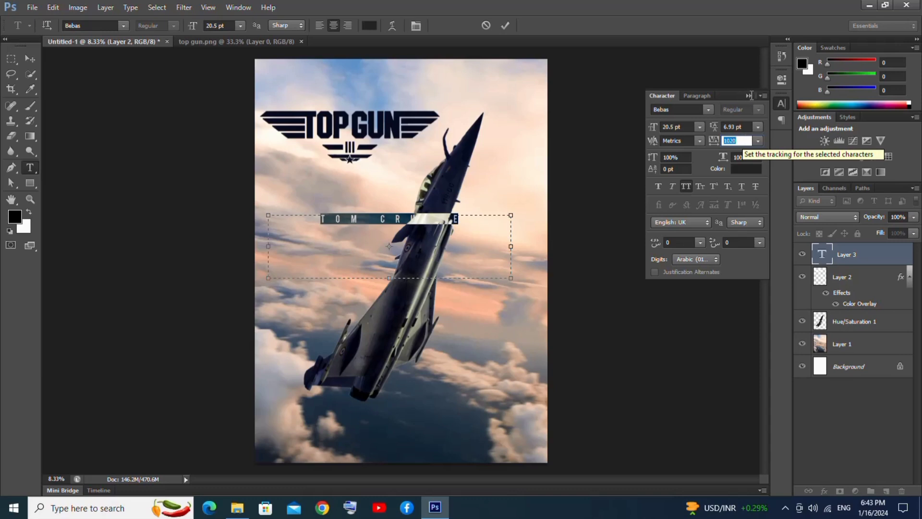
key("Return")
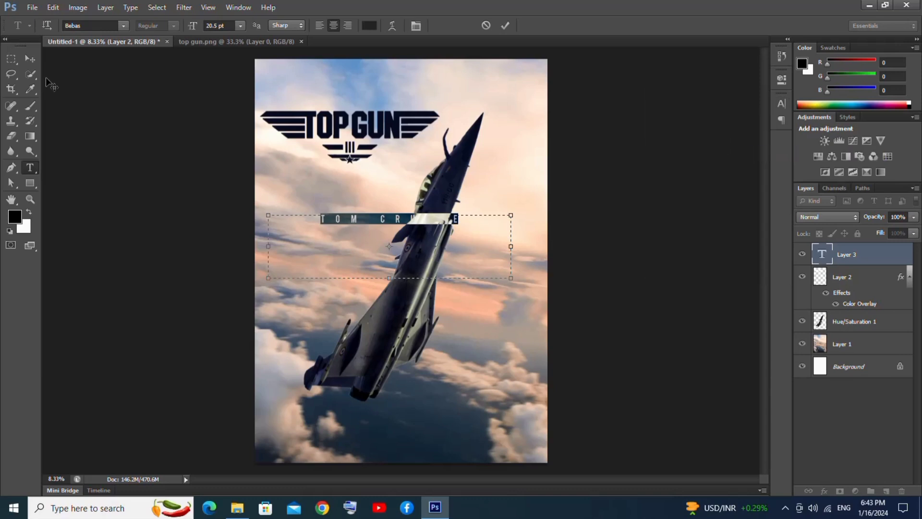
Step: Center the TOM CRUISE text horizontally on the background and move it straight up above the TOP GUN logo
left_click(30, 58)
left_click(844, 373, "ctrl")
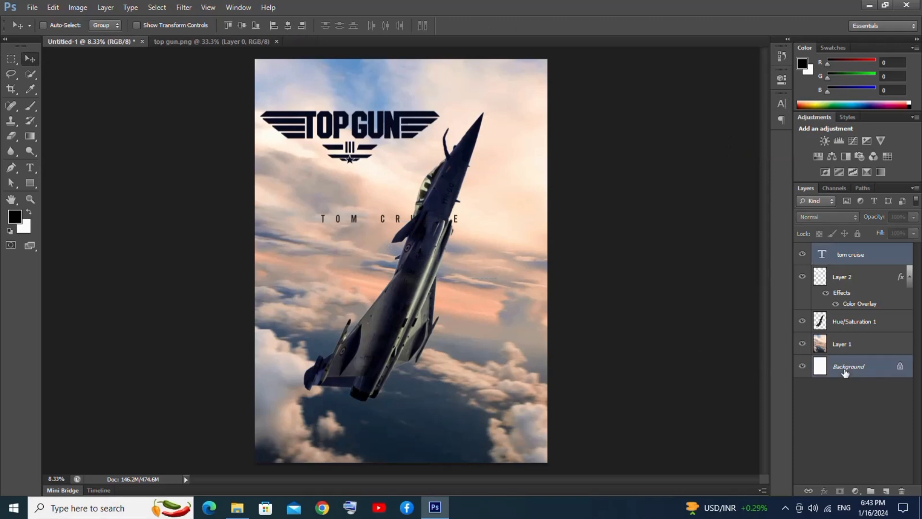
left_click(288, 25)
left_click(864, 262)
left_click_drag(411, 219, 411, 83)
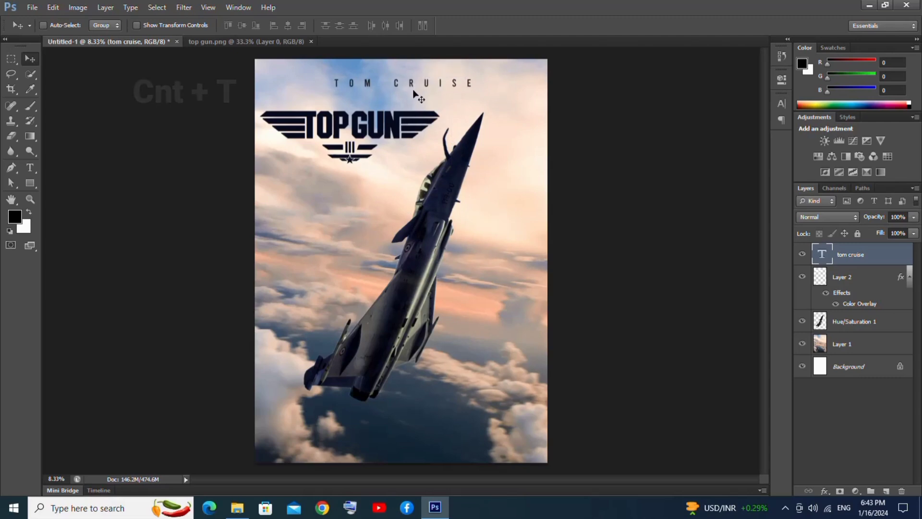
Step: Enlarge the TOM CRUISE text by about 30% and center it horizontally on the background again
key("ctrl+t")
left_click_drag(525, 144, 591, 195)
key("Return")
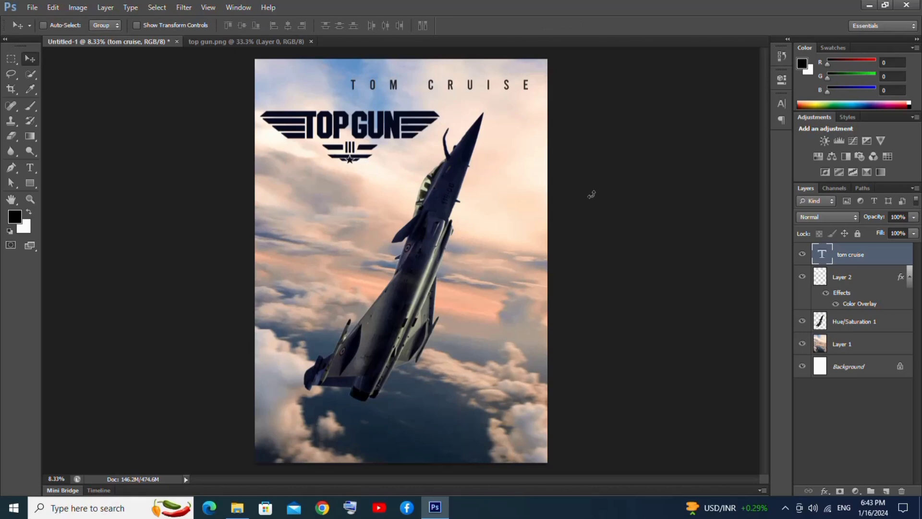
left_click(866, 377, "ctrl")
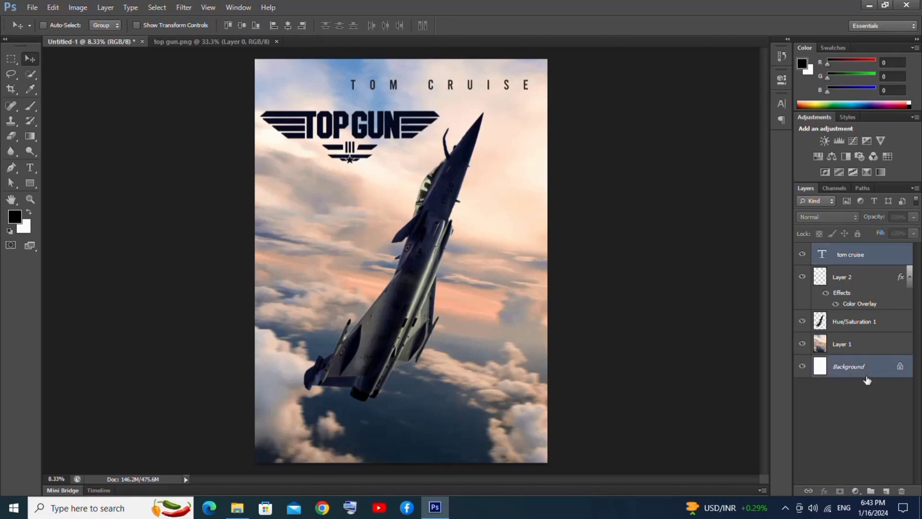
left_click(288, 25)
Step: Lower the opacity of the TOM CRUISE text layer to 60%
left_click(891, 258)
left_click(897, 217)
key("Down")
key("Down")
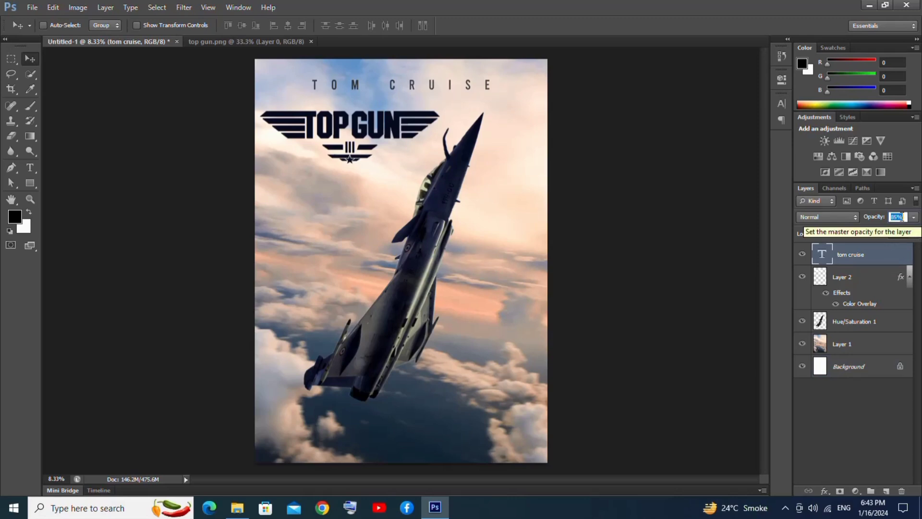
key("Down")
key("Down")
key("Down")
key("Down")
key("Down")
left_click(884, 369)
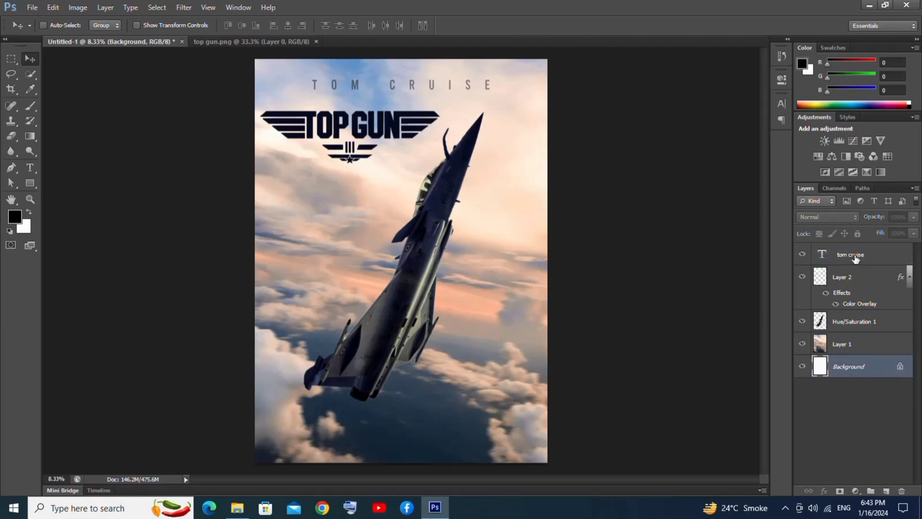
left_click(855, 259)
Step: Draw a black, strokeless rectangle about 3792 × 888 px from the canvas's left edge across the jet's middle, and rasterize it
left_click(28, 186)
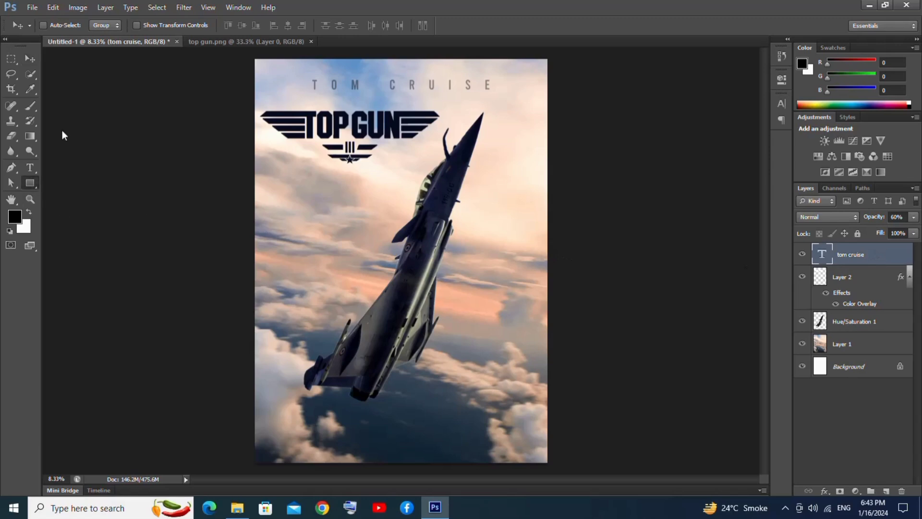
left_click(104, 25)
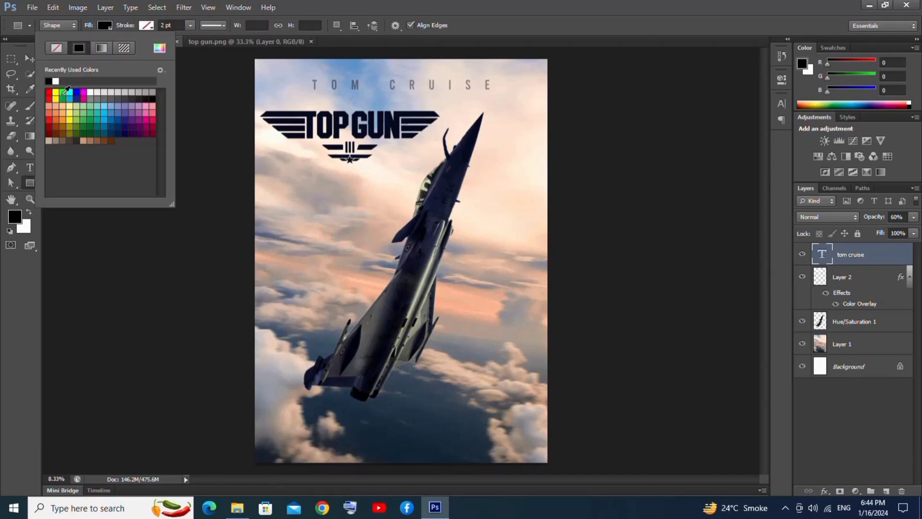
left_click(146, 27)
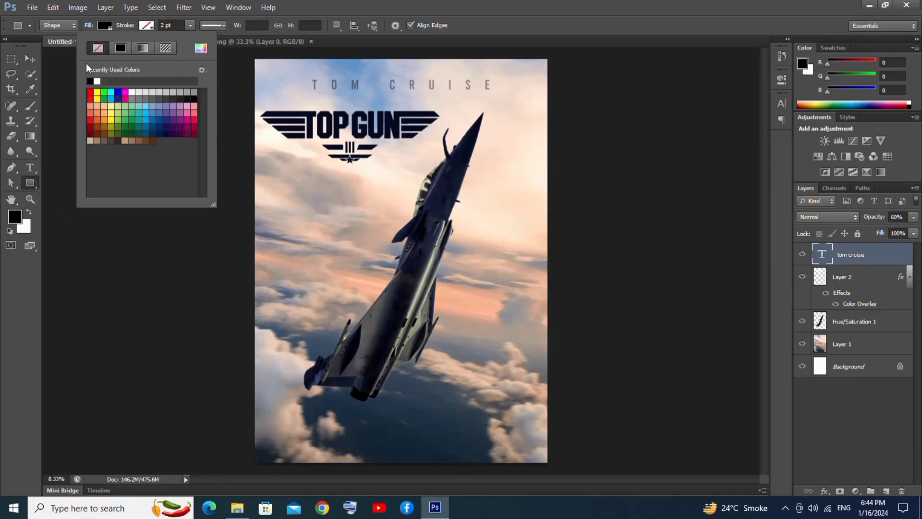
left_click(145, 28)
left_click_drag(240, 226, 421, 267)
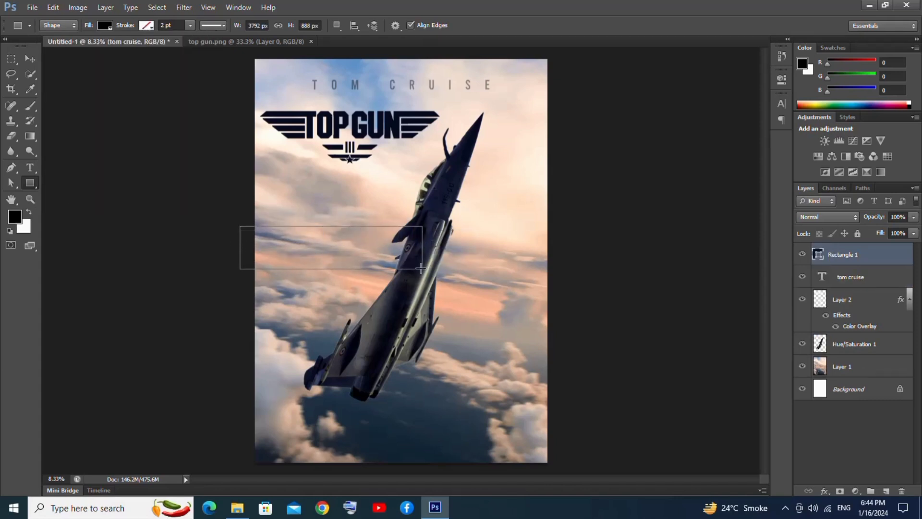
right_click(864, 257)
left_click(799, 189)
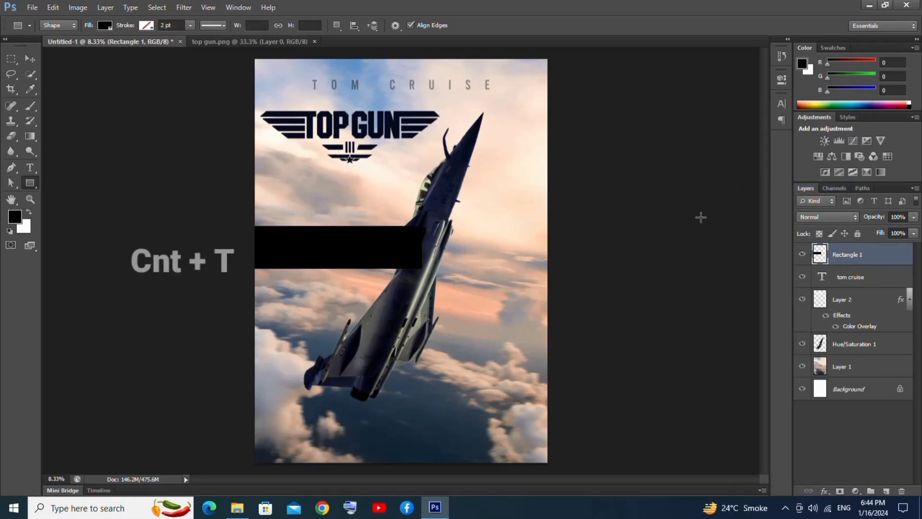
Step: Rotate the black rectangle counter-clockwise by about 8 degrees, keeping it over the poster's left edge
key("ctrl+t")
left_click_drag(442, 279, 455, 265)
left_click_drag(430, 234, 427, 236)
key("Return")
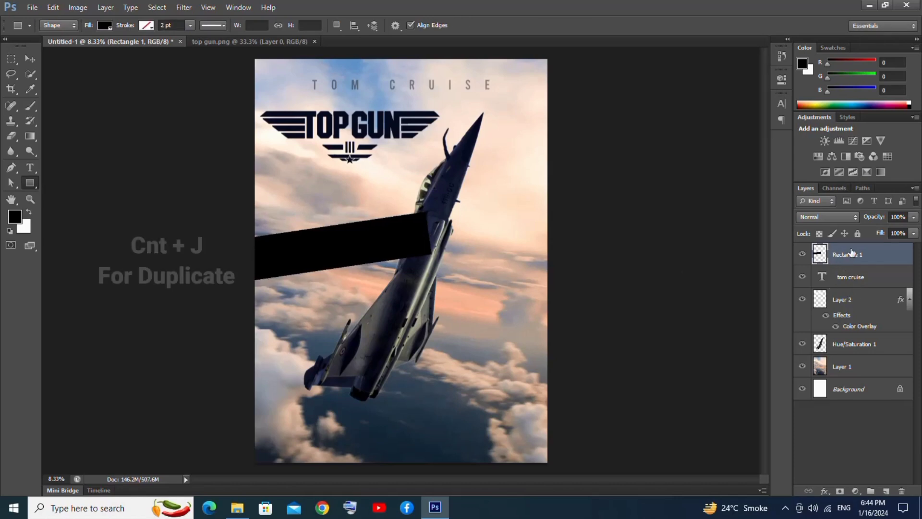
Step: Duplicate the tilted black rectangle twice, placing each copy below the previous one with a narrow gap to form three stripes
key("ctrl+j")
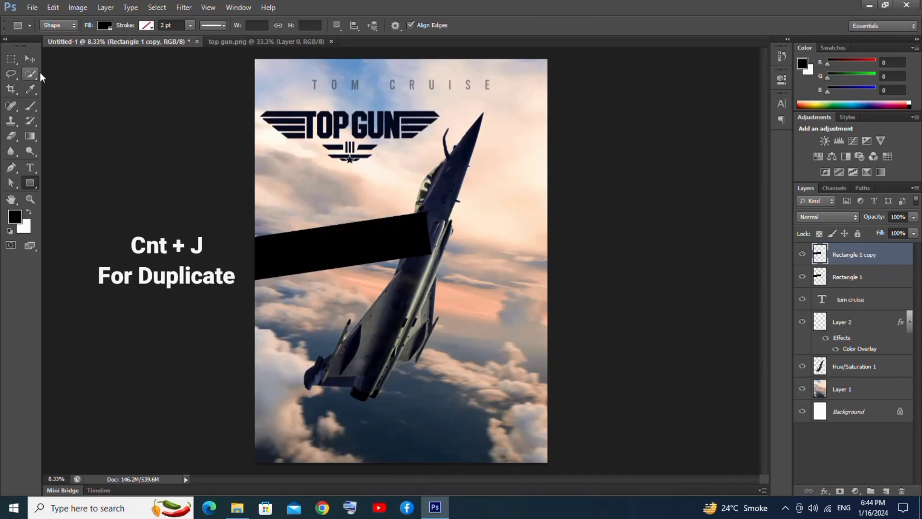
key("v")
left_click_drag(307, 246, 310, 295)
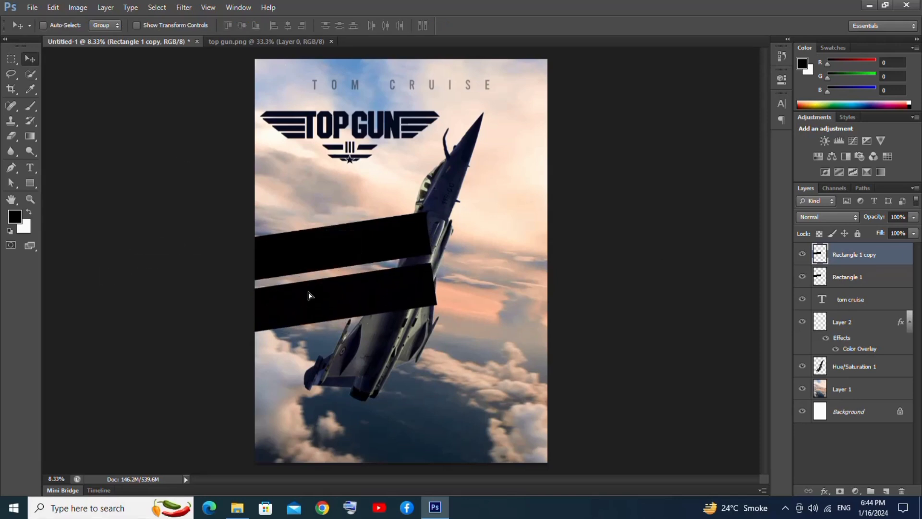
key("ctrl+j")
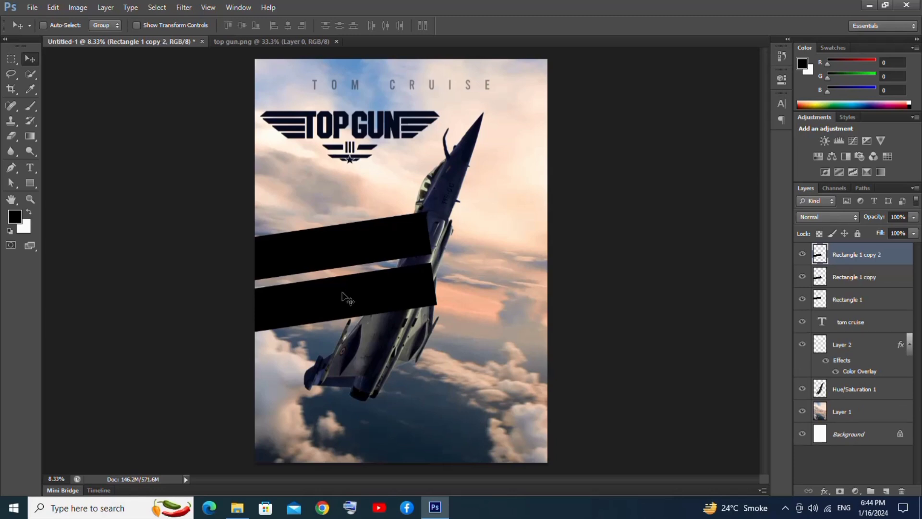
left_click_drag(335, 297, 335, 351)
Step: Scale the three black stripes together to about 92.5% width and 85.9% height, and nudge them upward along the poster's left edge
left_click(856, 299, "shift")
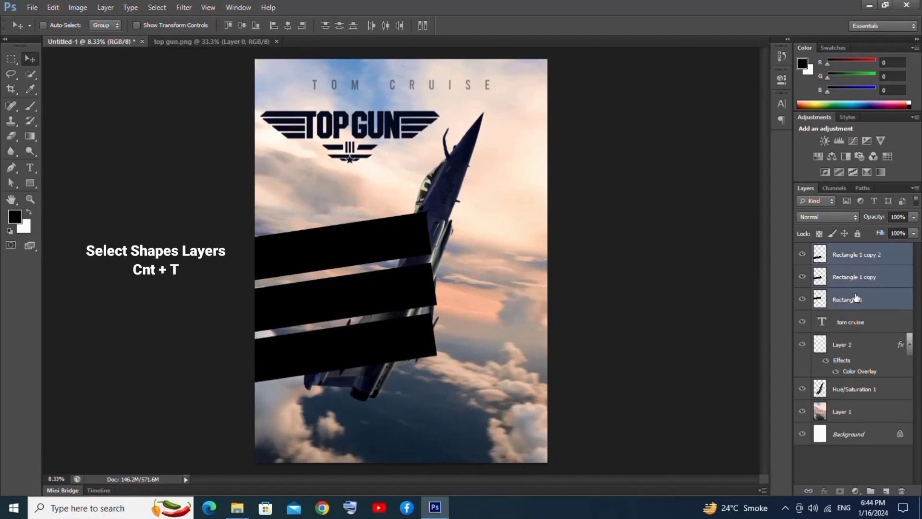
key("ctrl+t")
left_click_drag(441, 211, 409, 236)
left_click_drag(409, 313, 422, 310)
key("Up")
key("Up")
key("Up")
key("Up")
key("Up")
key("Up")
key("Up")
key("Up")
key("Up")
key("Up")
key("Up")
key("Up")
key("Up")
key("Up")
key("Up")
key("Up")
key("Up")
key("Up")
key("Up")
key("Up")
key("Up")
key("Up")
key("Up")
key("Up")
key("Up")
key("Up")
key("Up")
key("Up")
key("Up")
key("Up")
key("Up")
key("Up")
key("Up")
key("Up")
key("Up")
key("Up")
key("Up")
key("Up")
key("Up")
key("Up")
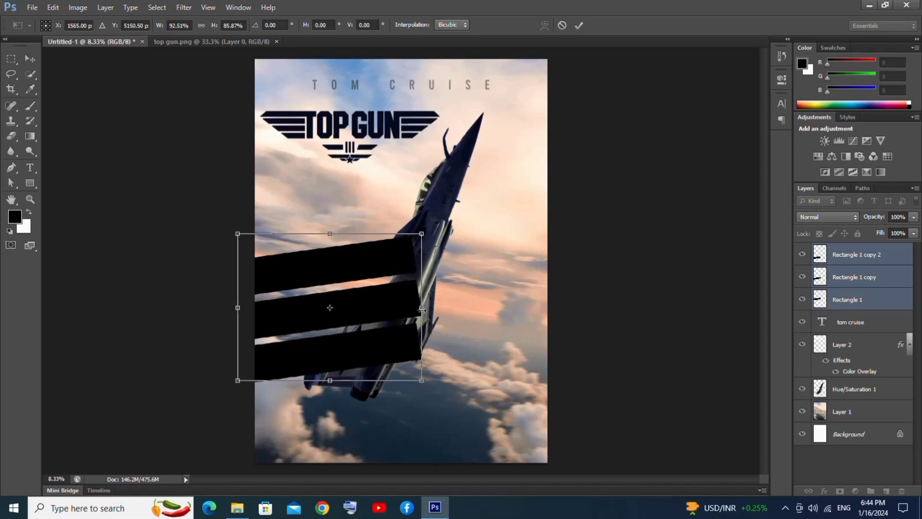
key("Up")
key("Up")
key("Up")
key("Up")
key("Up")
key("Up")
key("Up")
key("Up")
key("Up")
key("Up")
key("Up")
key("Up")
key("Up")
key("Up")
key("Up")
key("Up")
key("Up")
key("Up")
key("Up")
key("Up")
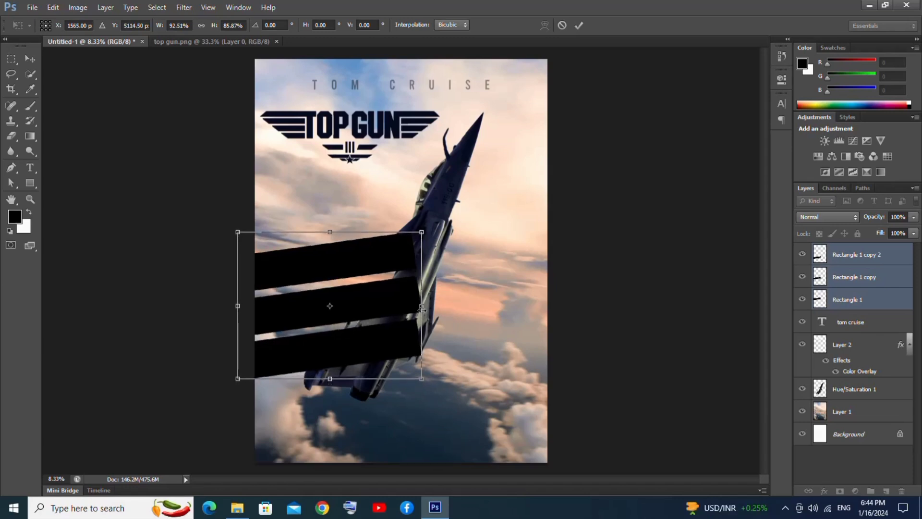
key("Up")
key("Up")
key("Up")
key("Up")
key("Up")
key("Up")
key("Up")
key("Up")
key("Up")
key("Up")
key("Up")
key("Up")
key("Up")
key("Up")
key("Up")
key("Up")
key("Up")
key("Up")
key("Up")
key("Up")
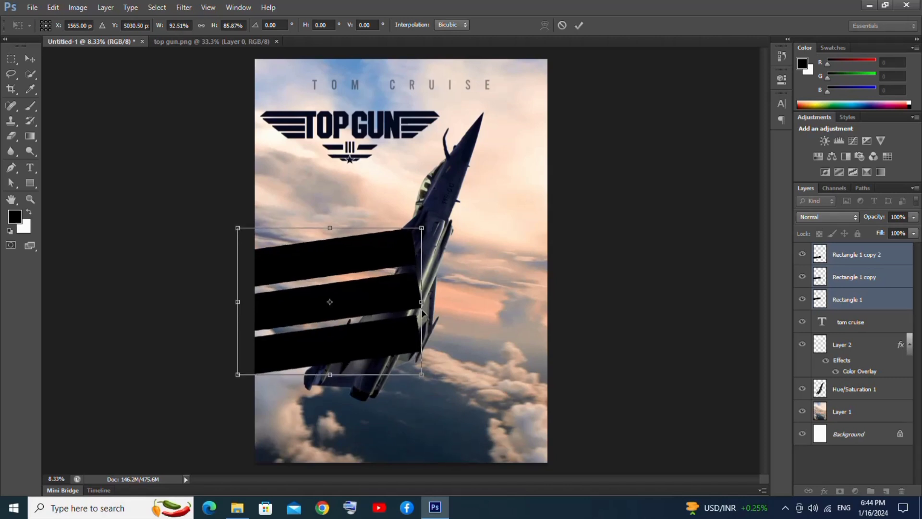
key("Up")
key("Up")
key("Up")
key("Up")
key("Up")
key("Up")
key("Up")
key("Up")
key("Up")
key("Up")
key("Up")
key("Up")
key("Return")
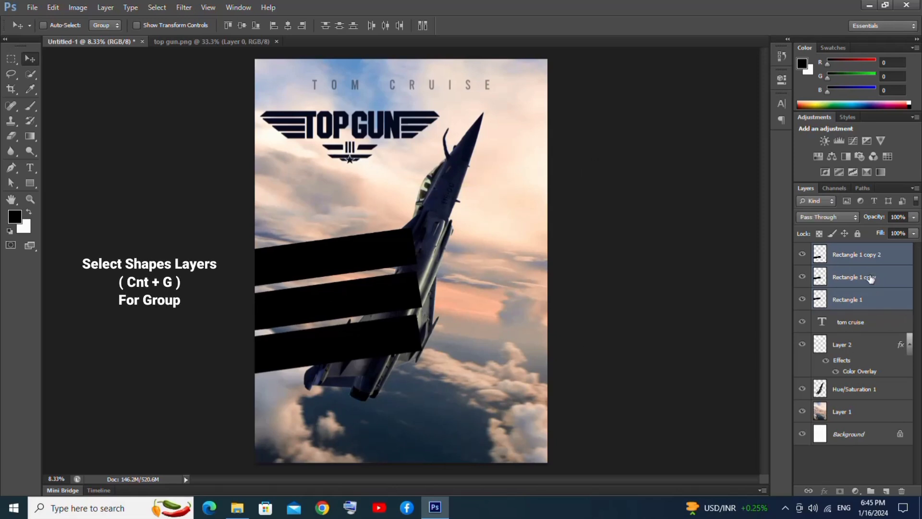
Step: Group the three stripe layers, place the group directly beneath the jet layer, and shift the stripes slightly higher on the poster
key("ctrl+g")
left_click_drag(850, 250, 873, 339)
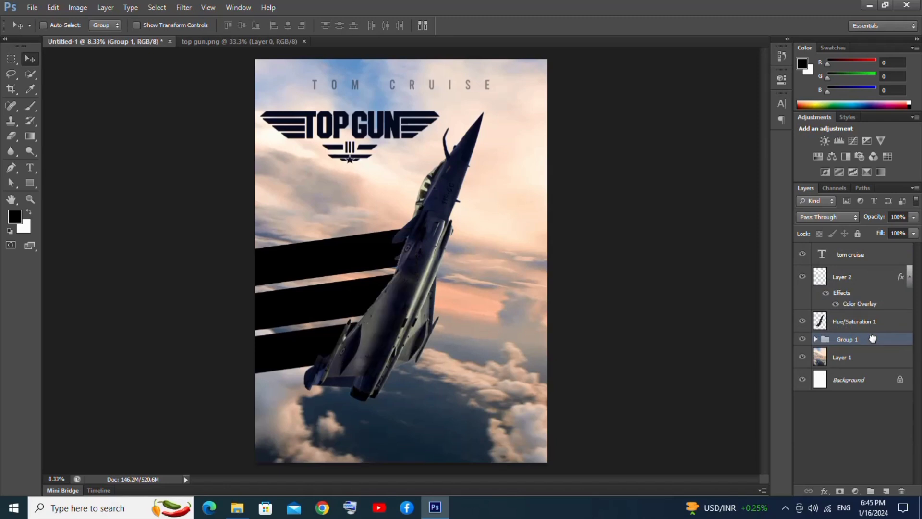
left_click_drag(282, 304, 285, 287)
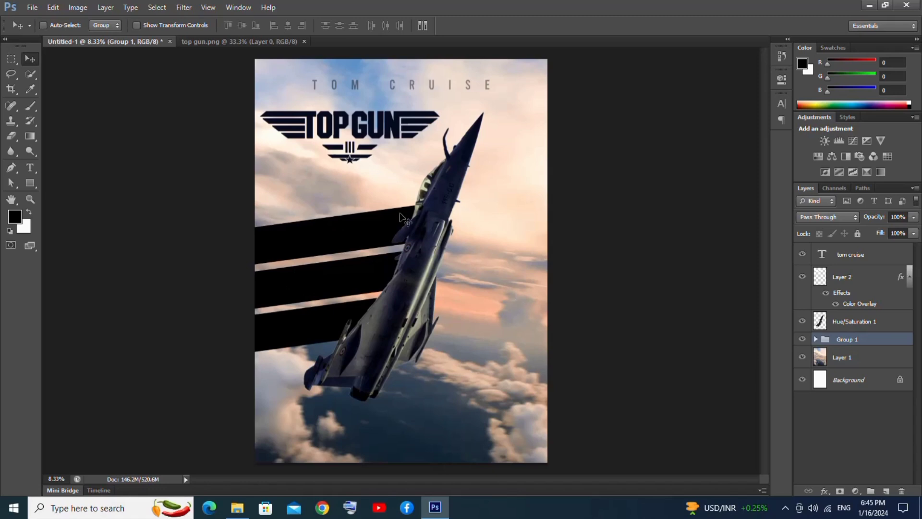
Step: Close top gun.png and bring the peakpx (15) image into the poster directly above the lowest stripe's layer, Rectangle 1 copy 2
left_click(304, 42)
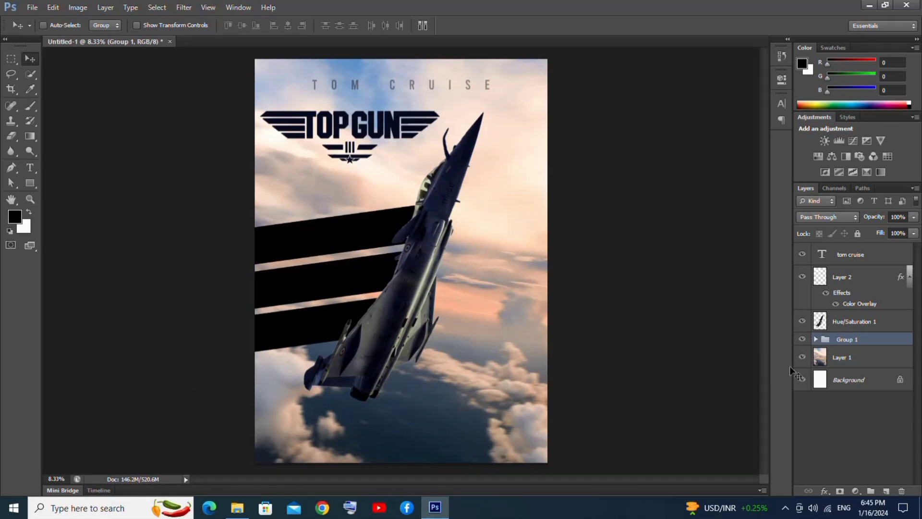
left_click(816, 339)
left_click(803, 358)
left_click(803, 358)
left_click(857, 359)
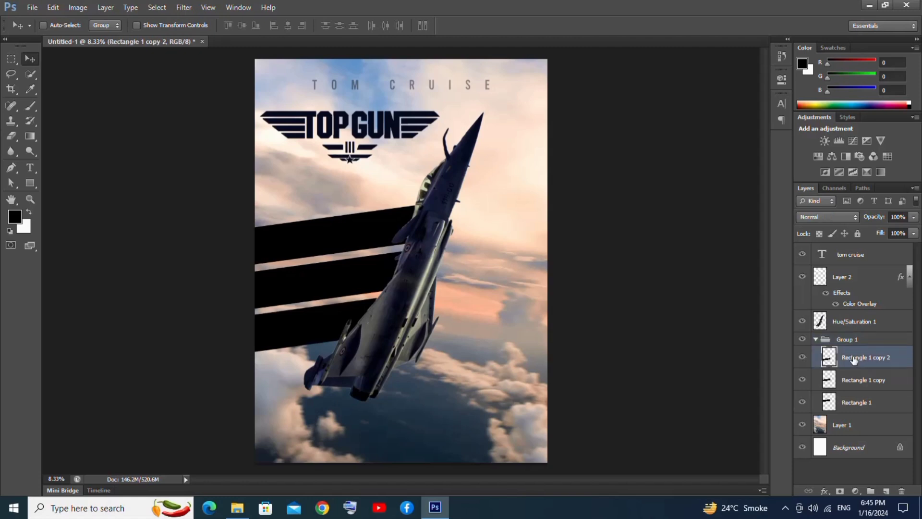
left_click(31, 8)
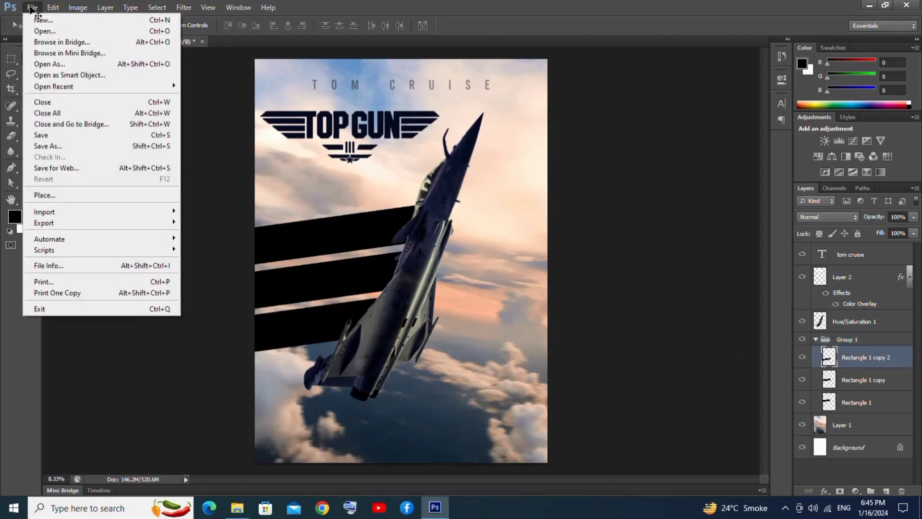
left_click(45, 32)
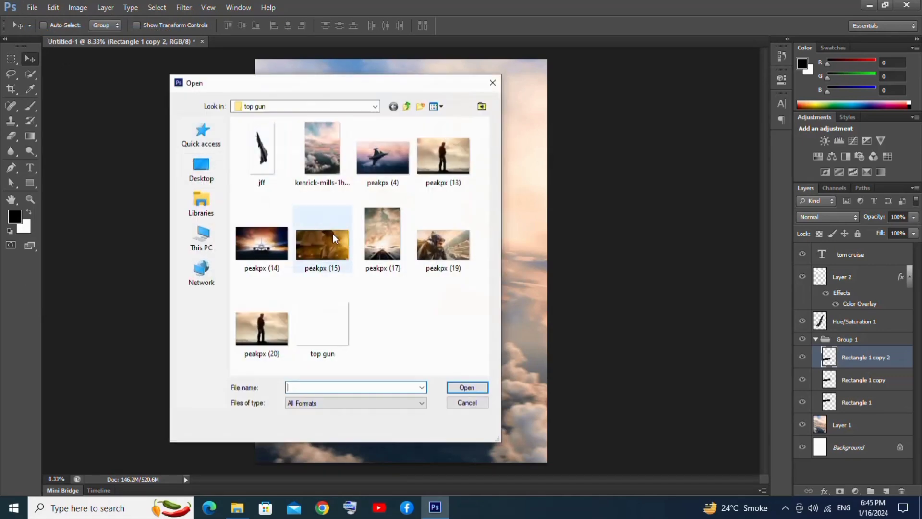
double_click(343, 241)
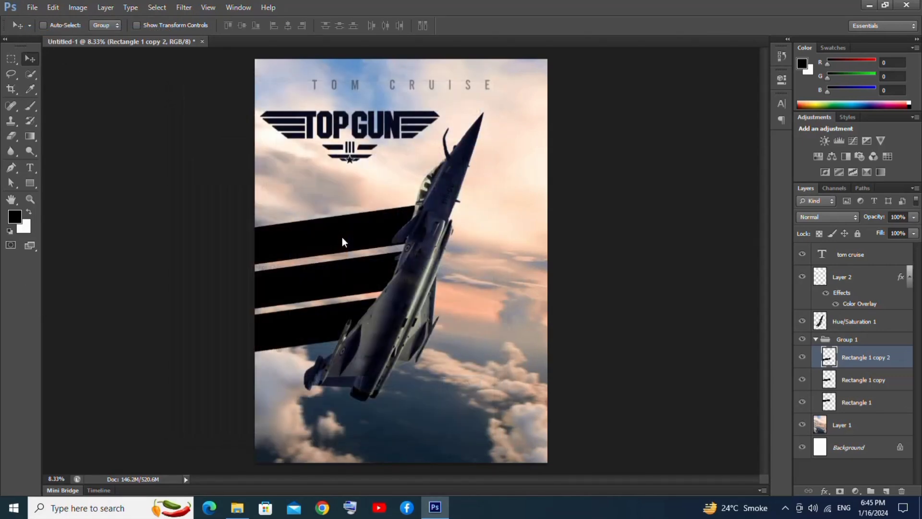
left_click_drag(416, 198, 334, 285)
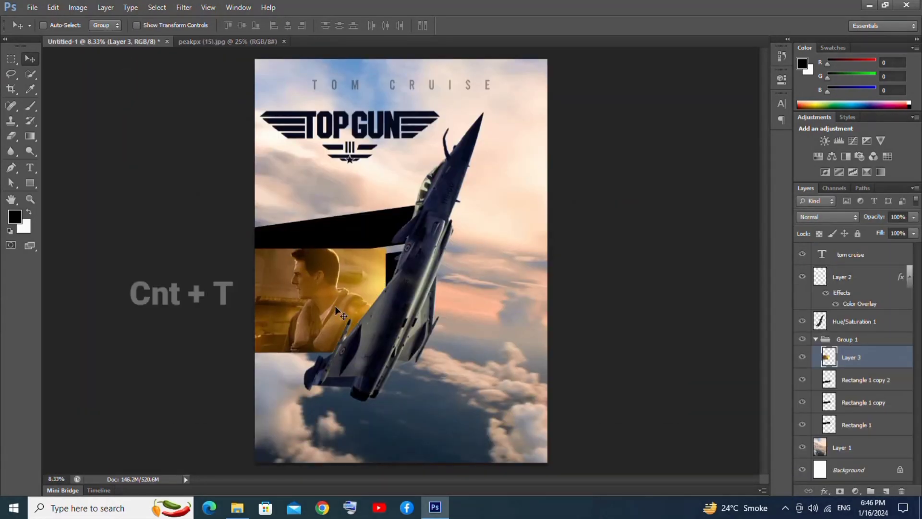
Step: Rotate the peakpx (15) image counter-clockwise to match the stripes' tilt and position it over the lowest stripe
key("ctrl+t")
left_click_drag(407, 261, 399, 244)
left_click_drag(339, 300, 347, 330)
key("Return")
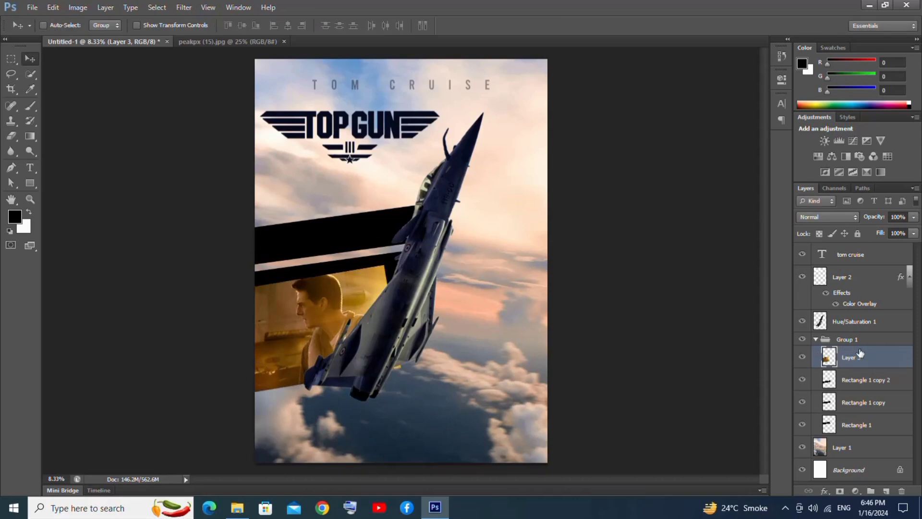
Step: Clip the peakpx (15) image to the lowest stripe and adjust its position so the man's face sits inside
right_click(863, 355)
left_click(817, 247)
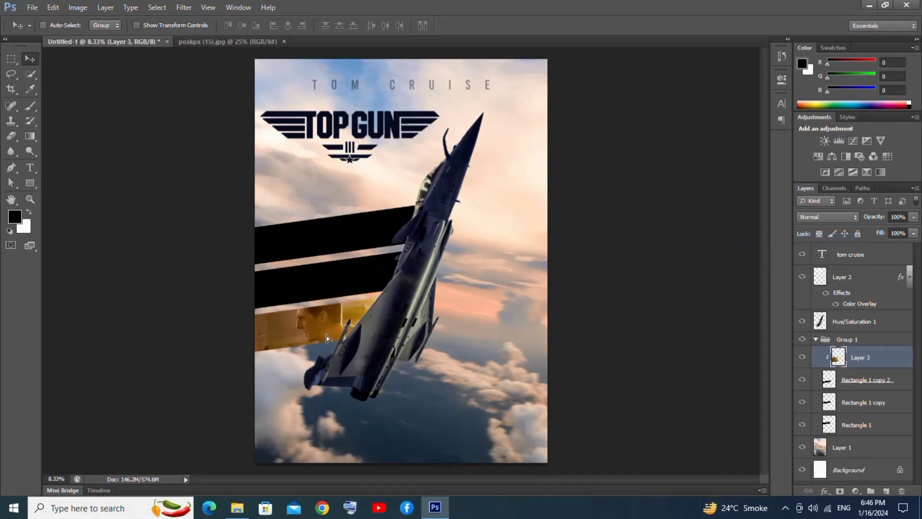
left_click_drag(325, 323, 329, 329)
Step: Close peakpx (15) and bring the peakpx (17) image into the poster directly above the middle stripe's layer, Rectangle 1 copy
left_click(865, 404)
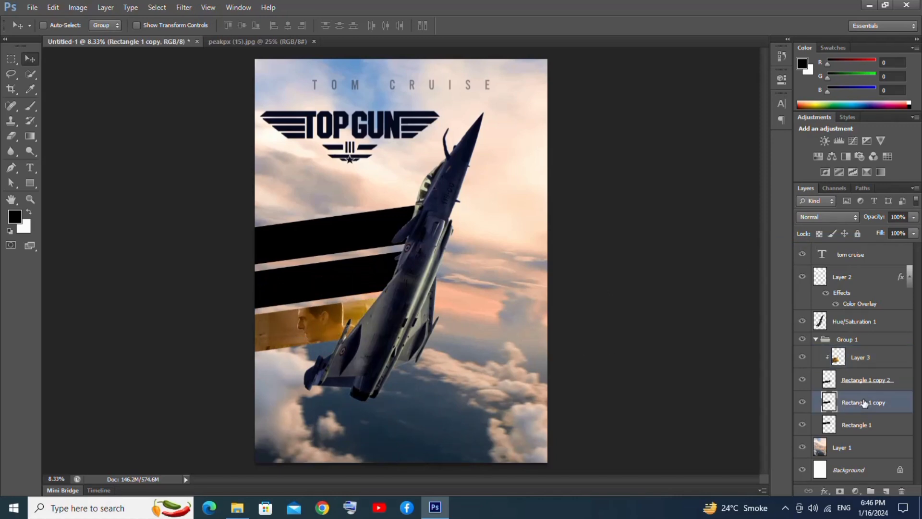
left_click(315, 41)
left_click(37, 10)
left_click(46, 31)
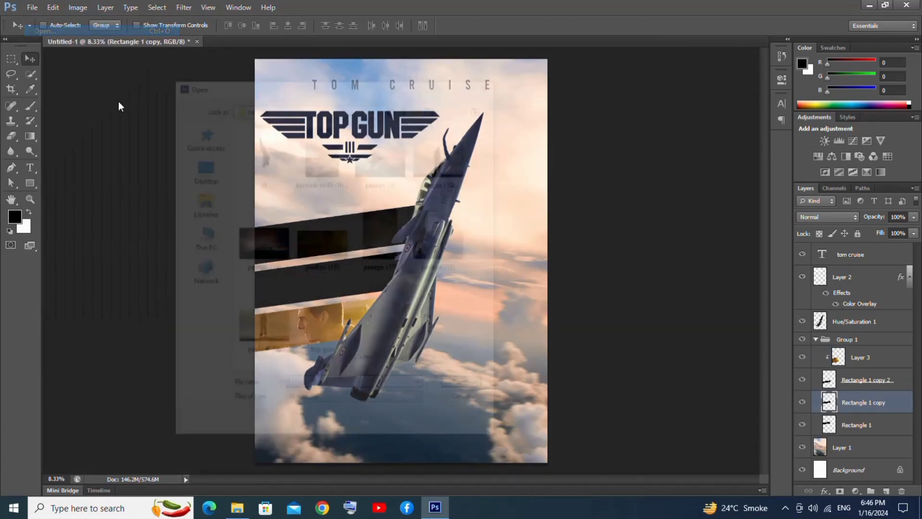
double_click(366, 249)
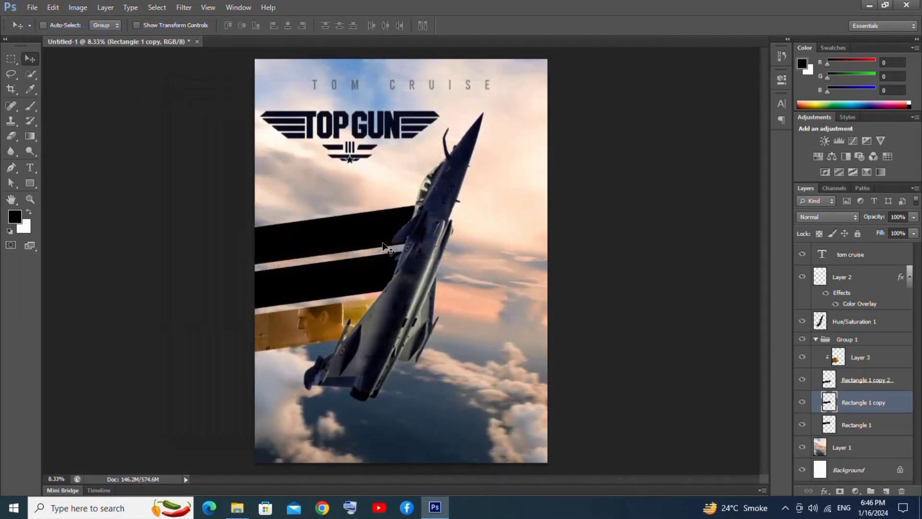
left_click_drag(365, 238, 318, 242)
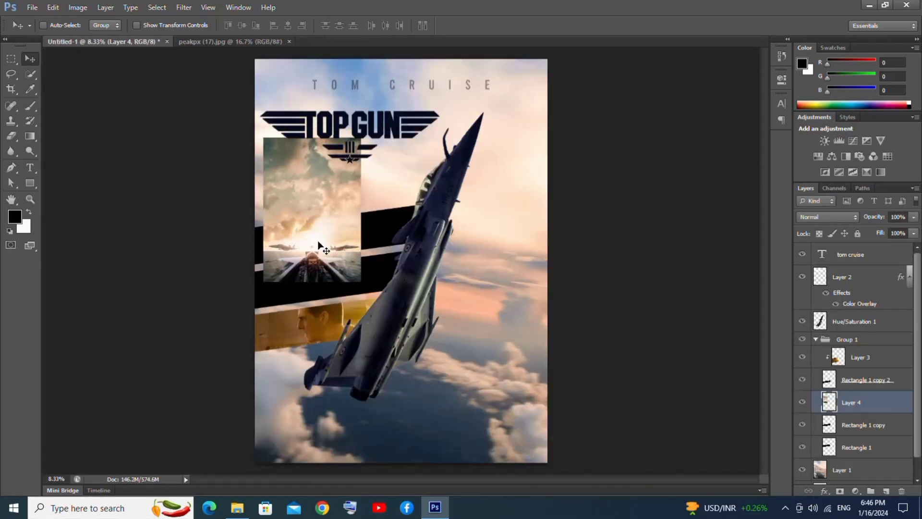
Step: Enlarge the peakpx (17) image to about 169%, rotate it about 6.8 degrees counter-clockwise, and position its pilot over the middle stripe
key("ctrl+t")
left_click_drag(362, 282, 350, 236)
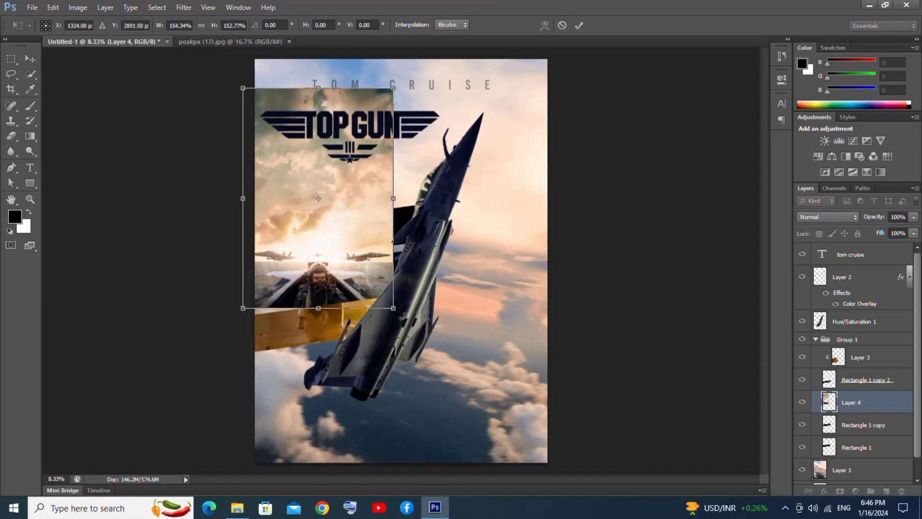
left_click_drag(398, 310, 442, 287)
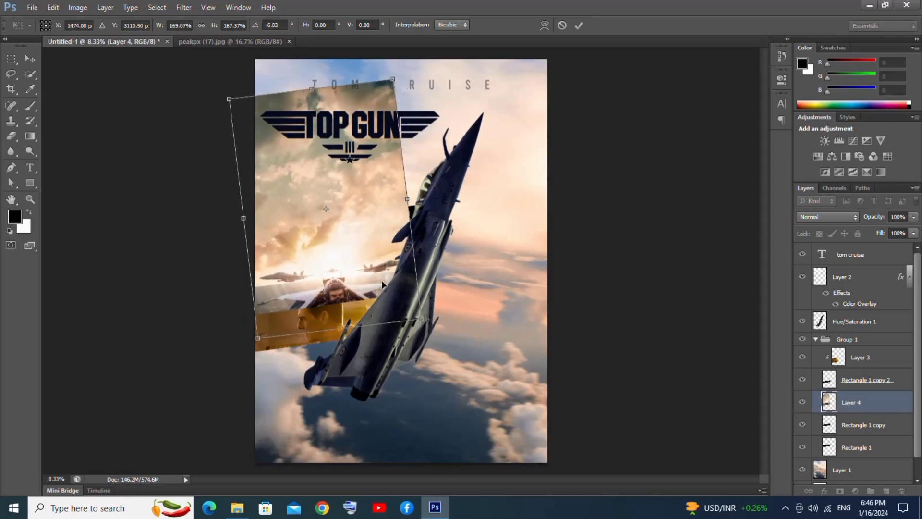
key("Return")
left_click_drag(383, 285, 379, 274)
Step: Clip the peakpx (17) image to the middle stripe and fine-tune its position so the cockpit pilot shows inside
right_click(860, 402)
left_click(875, 403)
right_click(869, 406)
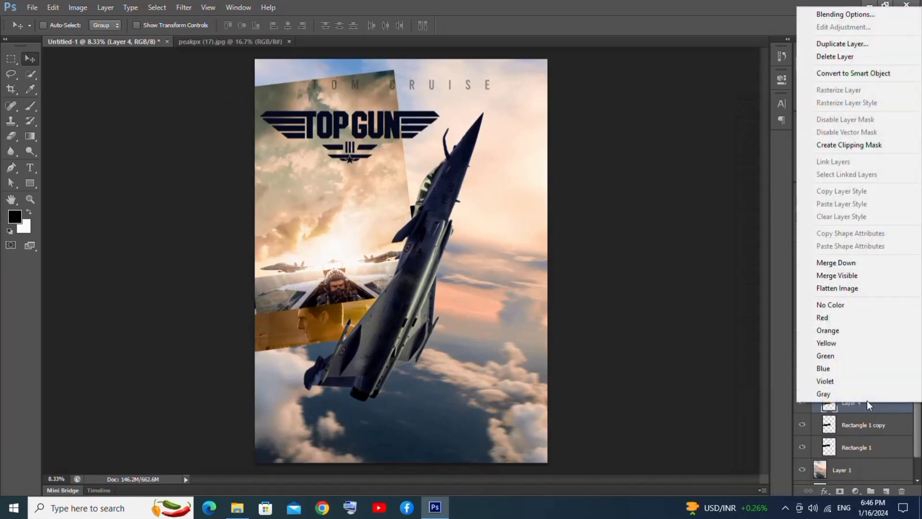
left_click(846, 147)
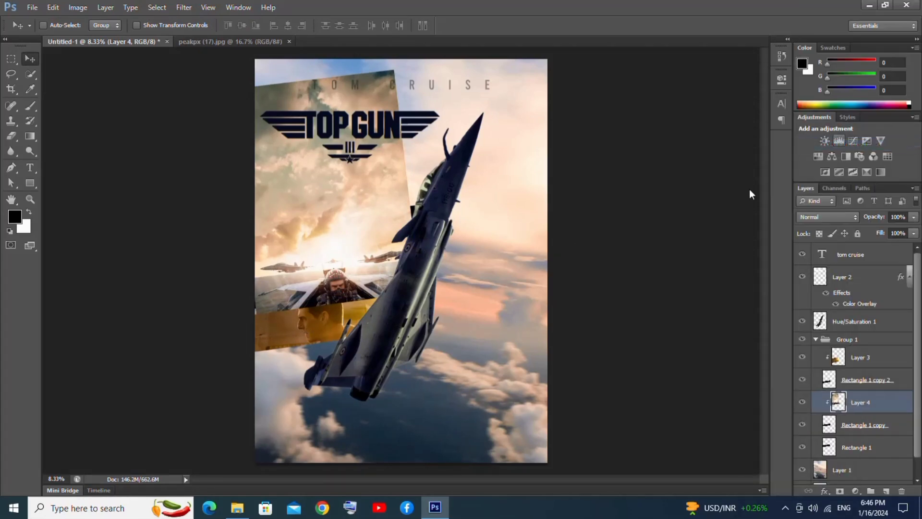
left_click_drag(366, 274, 367, 275)
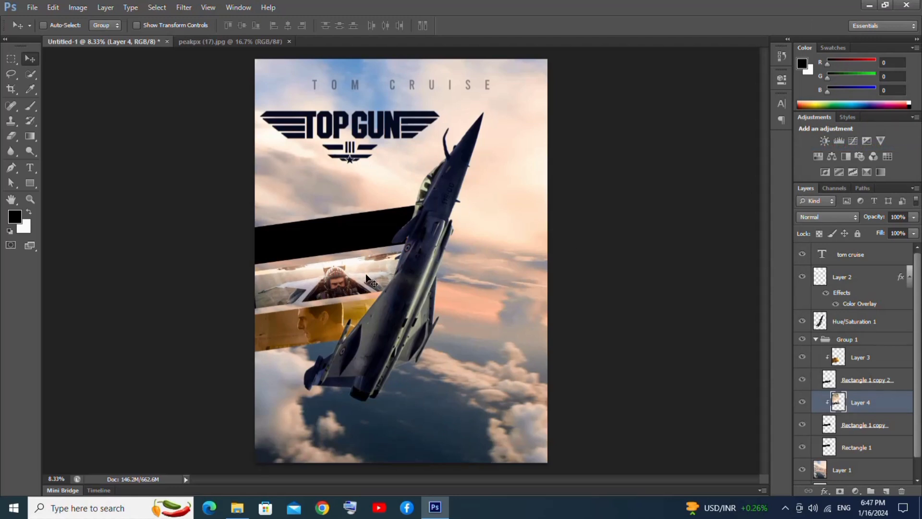
Step: Close peakpx (17) and bring the peakpx (19) image into the poster directly above the uppermost stripe's layer, Rectangle 1
left_click(285, 42)
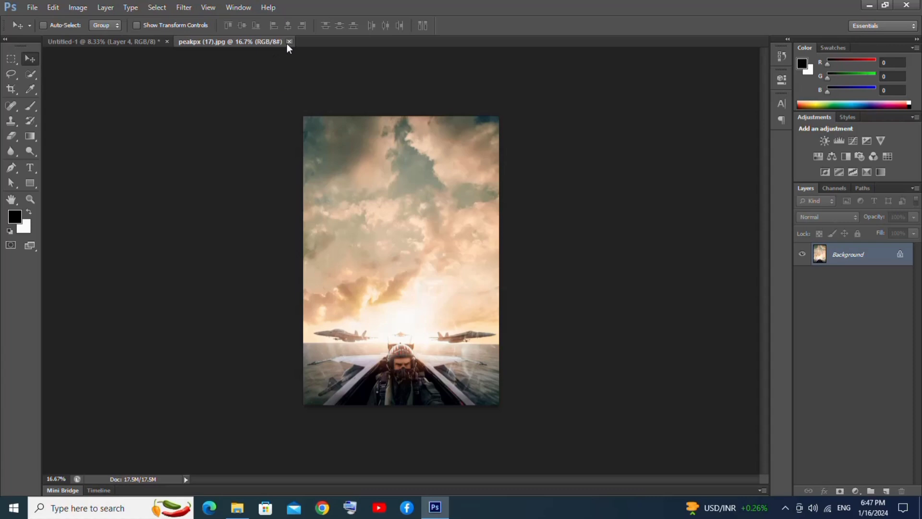
left_click(289, 41)
left_click(862, 450)
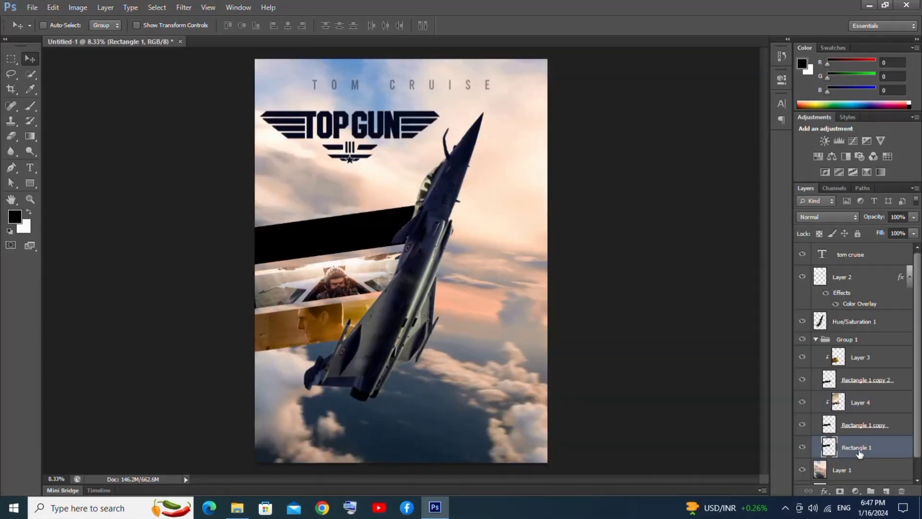
left_click(32, 8)
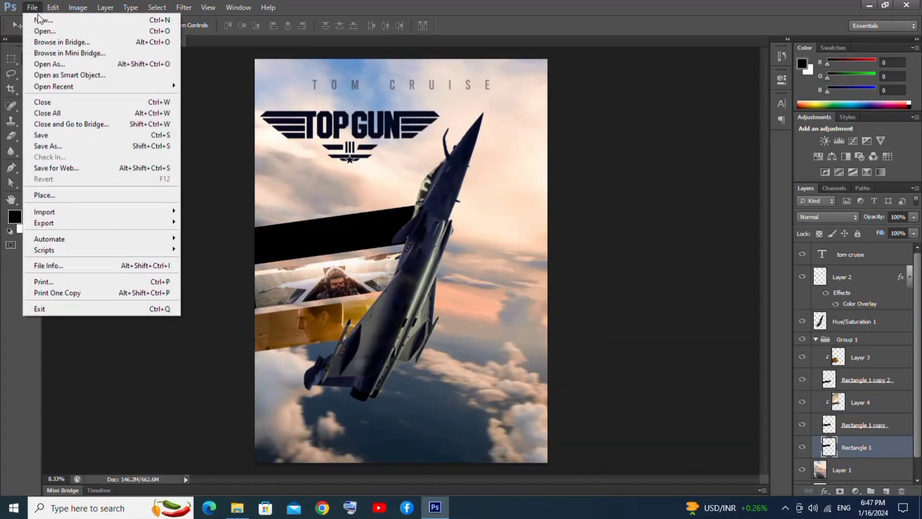
left_click(43, 29)
double_click(440, 245)
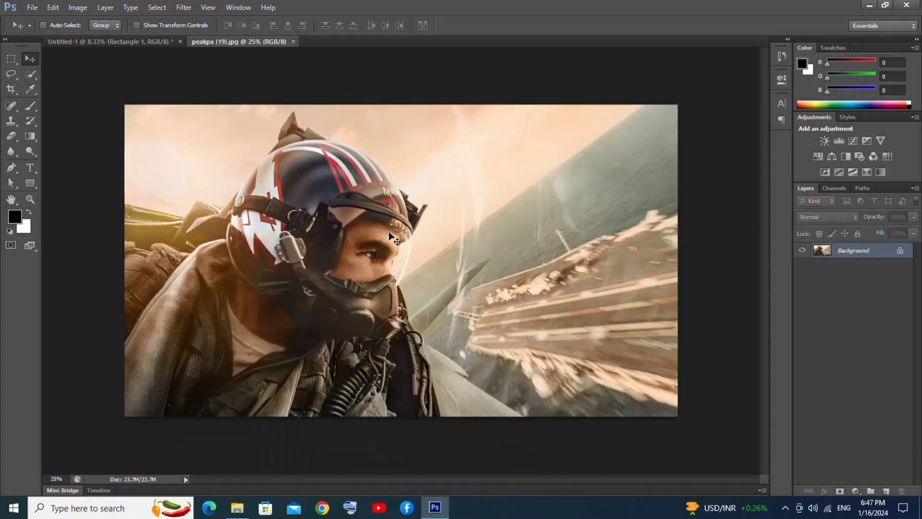
left_click(113, 44)
left_click_drag(113, 44, 382, 208)
Step: Rotate the peakpx (19) helmeted pilot image counter-clockwise by about 12 degrees
key("ctrl+t")
left_click_drag(463, 187, 456, 158)
key("Return")
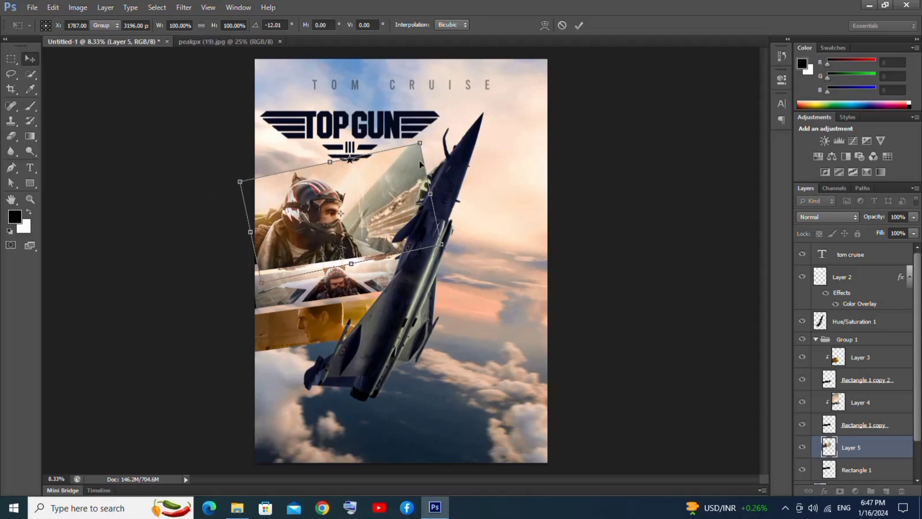
Step: Clip the peakpx (19) image to the uppermost stripe and move it down so the pilot's face shows inside
right_click(881, 448)
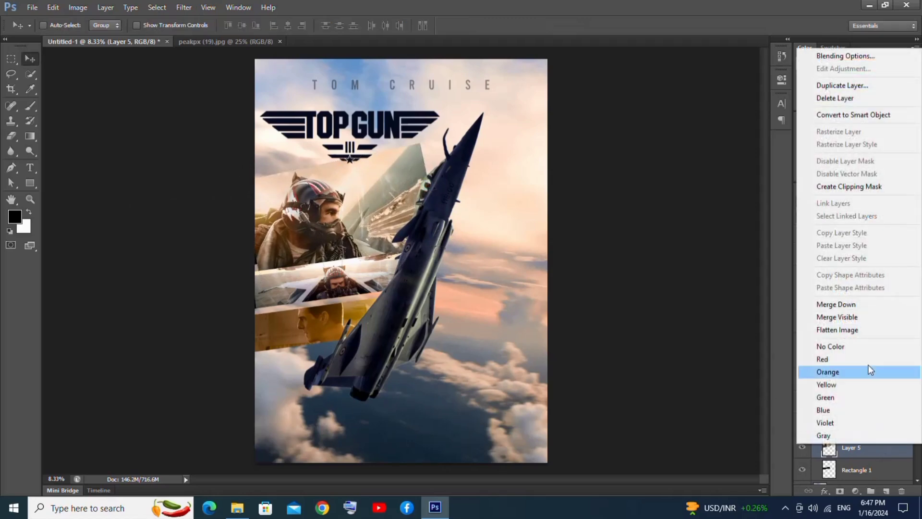
left_click(851, 185)
left_click_drag(383, 236, 360, 254)
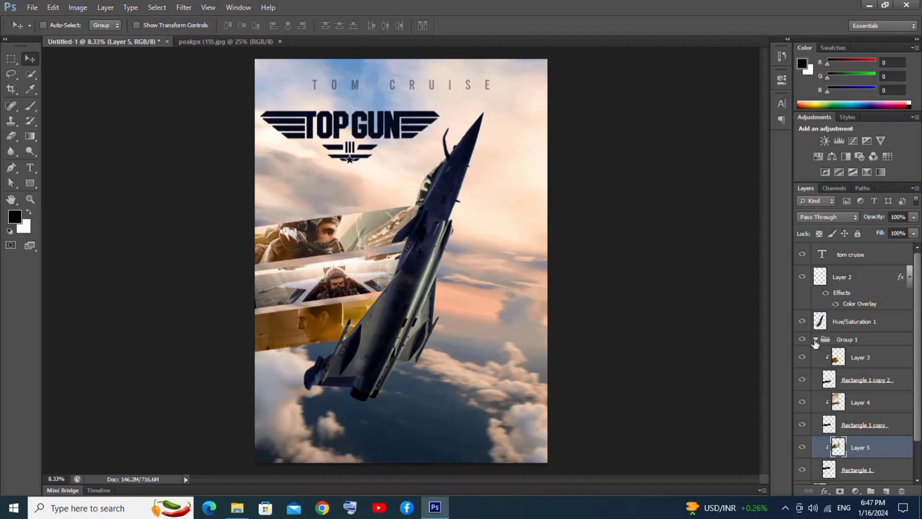
Step: Collapse Group 1 and give it a drop shadow with 75% opacity, 14 px distance and 24 px size
left_click(816, 339)
right_click(855, 342)
left_click(813, 51)
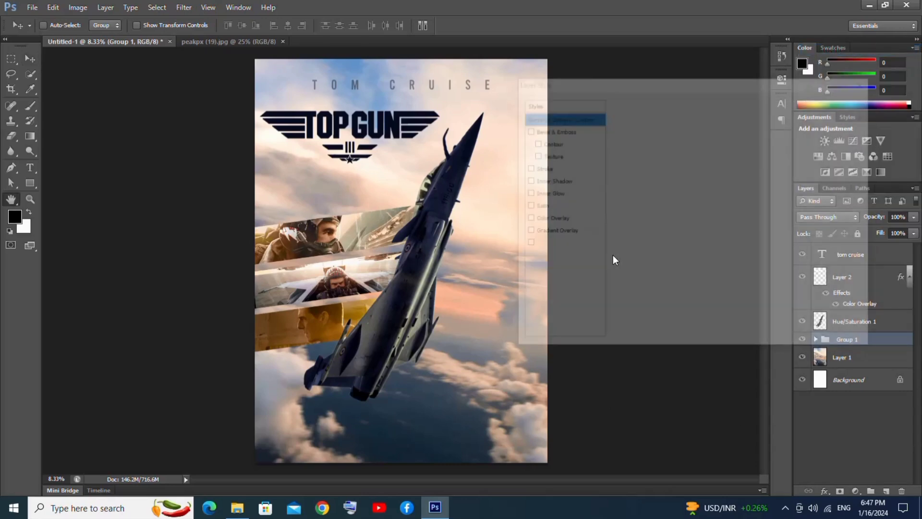
left_click(555, 270)
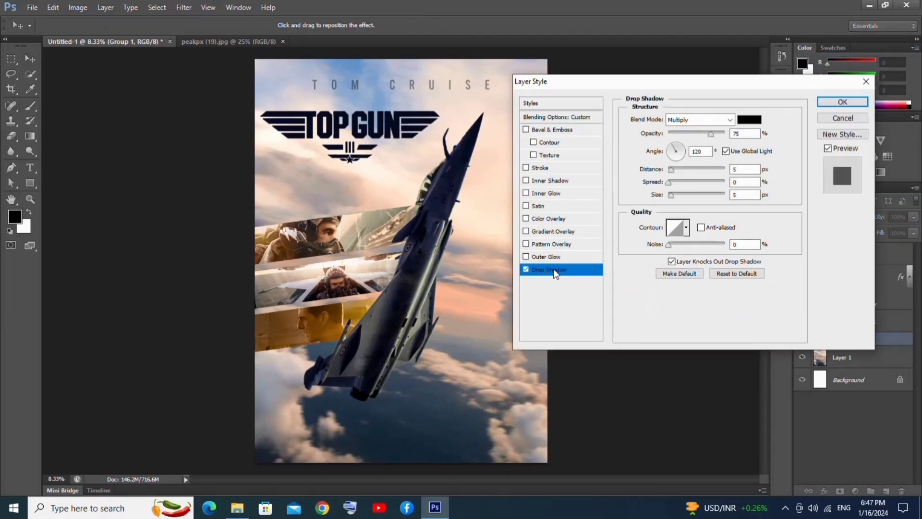
left_click_drag(673, 195, 677, 171)
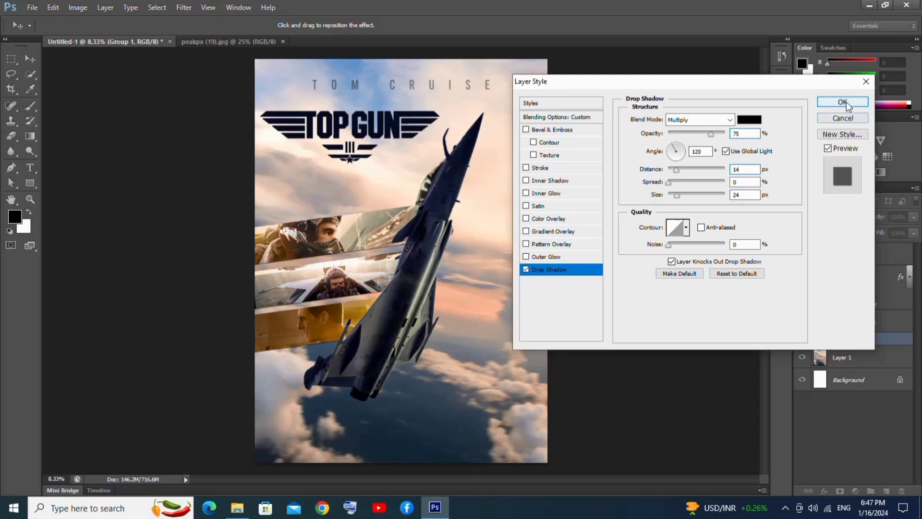
left_click(843, 102)
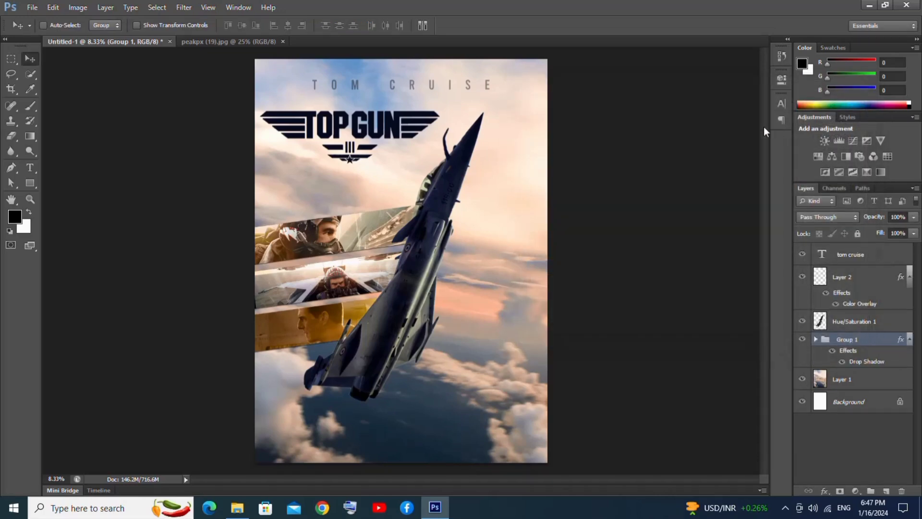
Step: Add a text box reading "EXPERIENCE IT IN" on the sky just below the TOP GUN logo
key("ctrl+plus")
key("ctrl+plus")
left_click_drag(354, 113, 394, 239)
left_click(28, 168)
left_click_drag(172, 205, 523, 281)
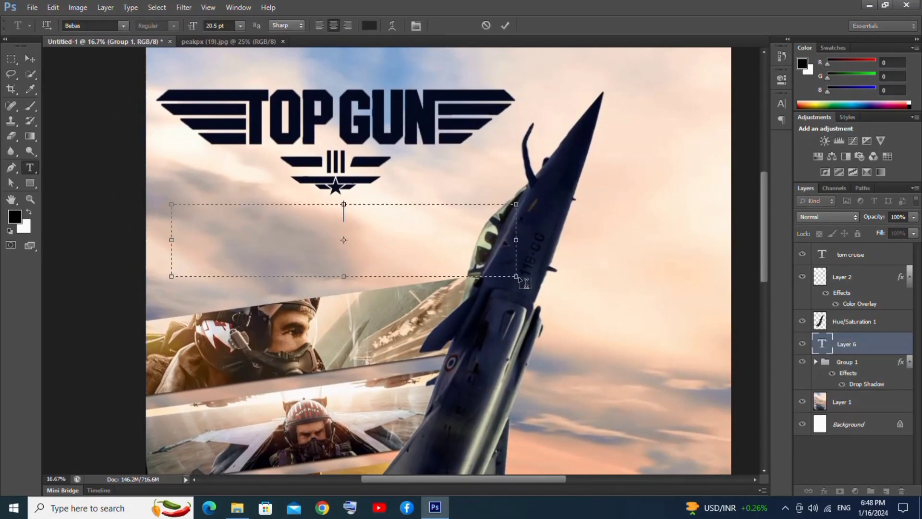
type("EXPER")
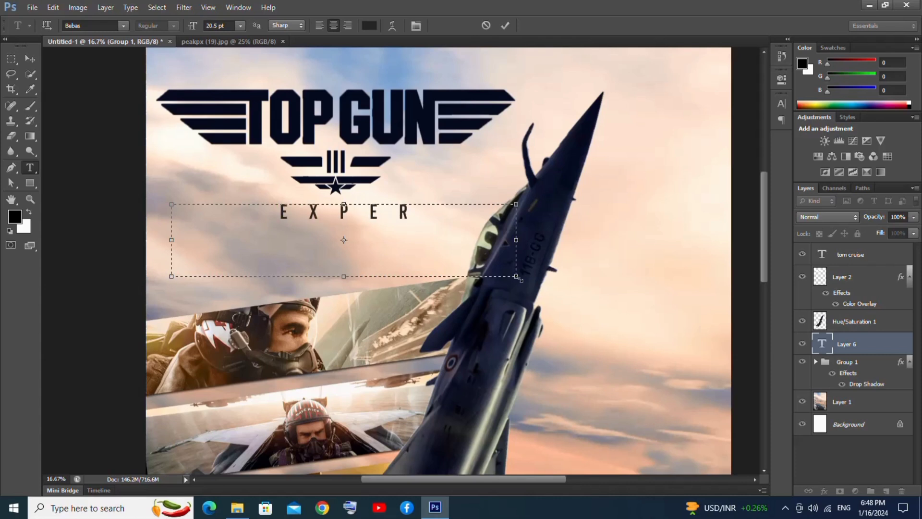
type("IENCE IT IN")
Step: Set the EXPERIENCE IT IN text's tracking to 0 and its font to Caviar Dreams
key("ctrl+a")
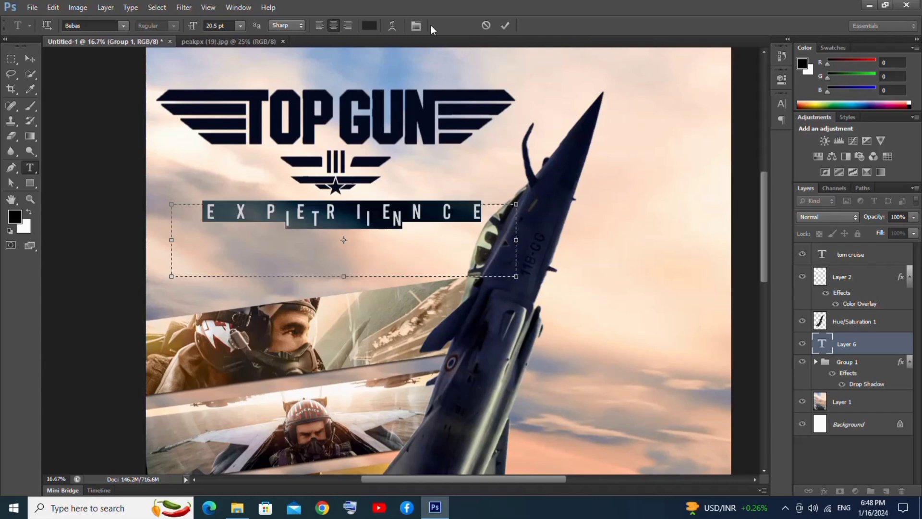
left_click(417, 25)
left_click(758, 141)
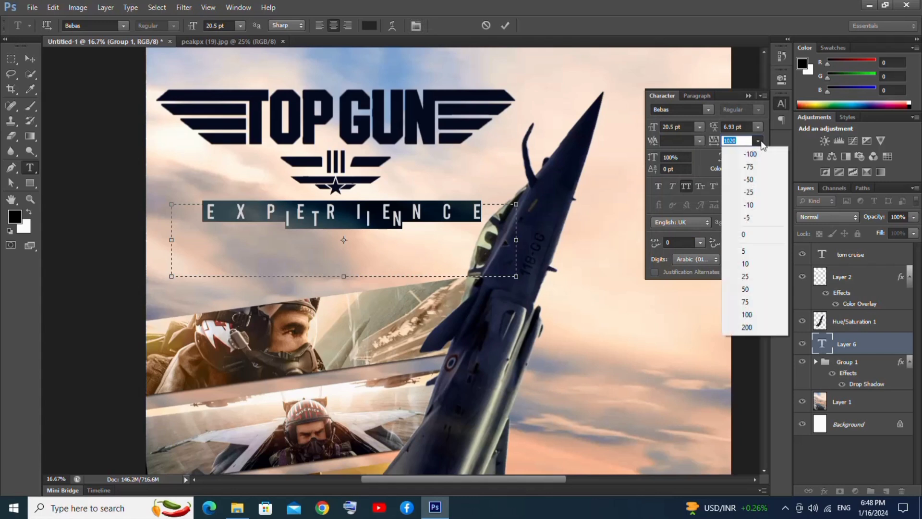
left_click(753, 234)
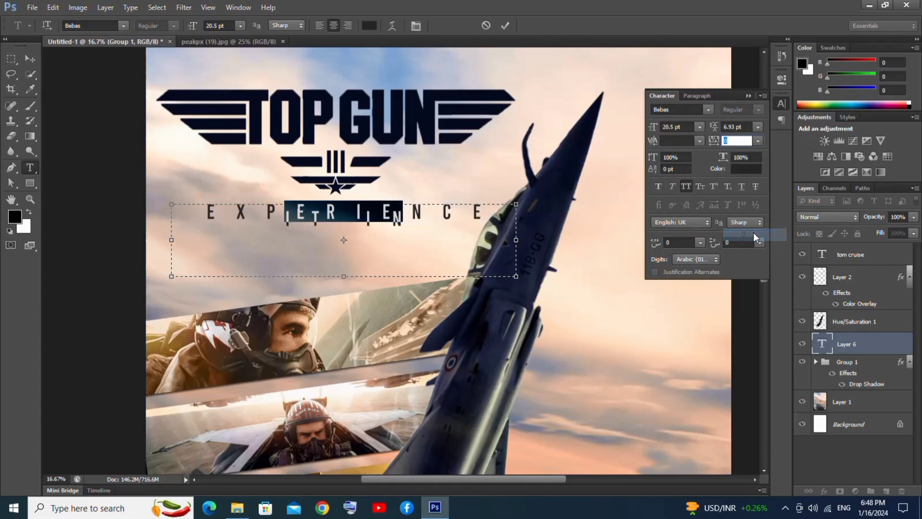
left_click(676, 109)
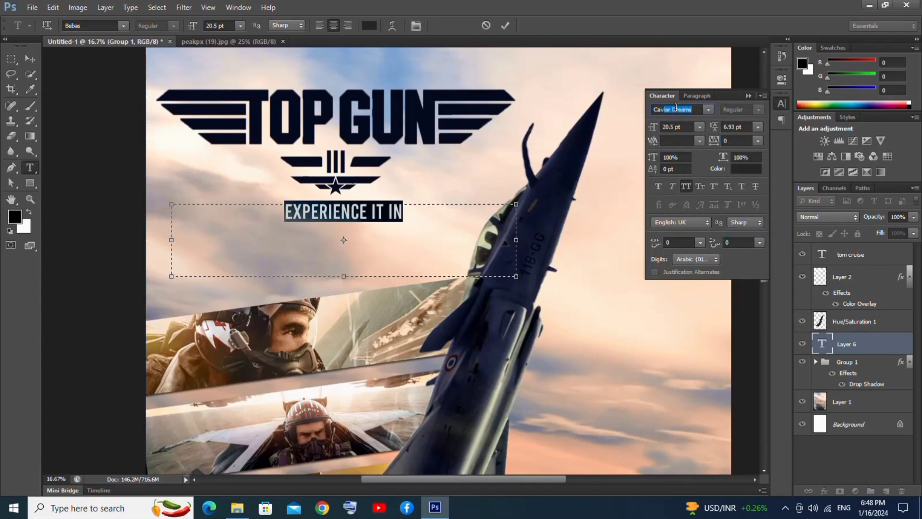
type("Cav")
key("Return")
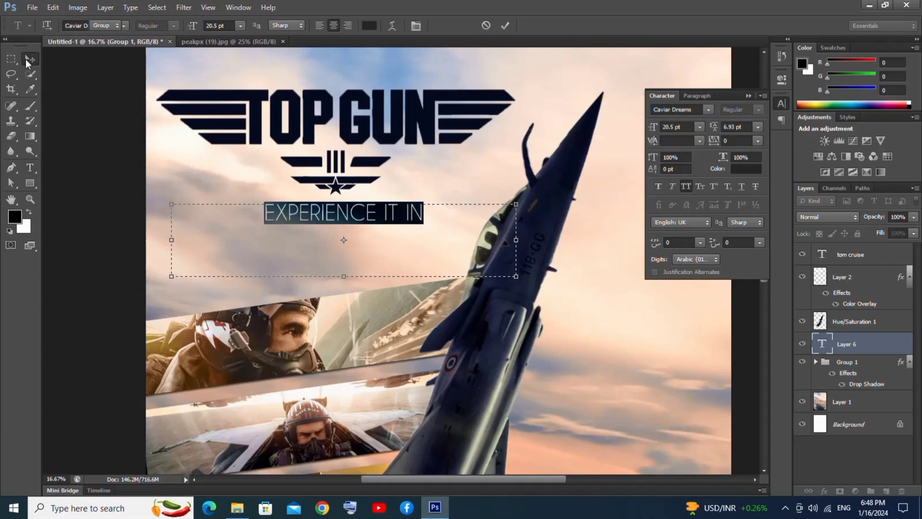
Step: Move the EXPERIENCE IT IN line to the left and scale it down to about three quarters of its size
left_click(29, 58)
left_click_drag(331, 213, 271, 213)
key("ctrl+t")
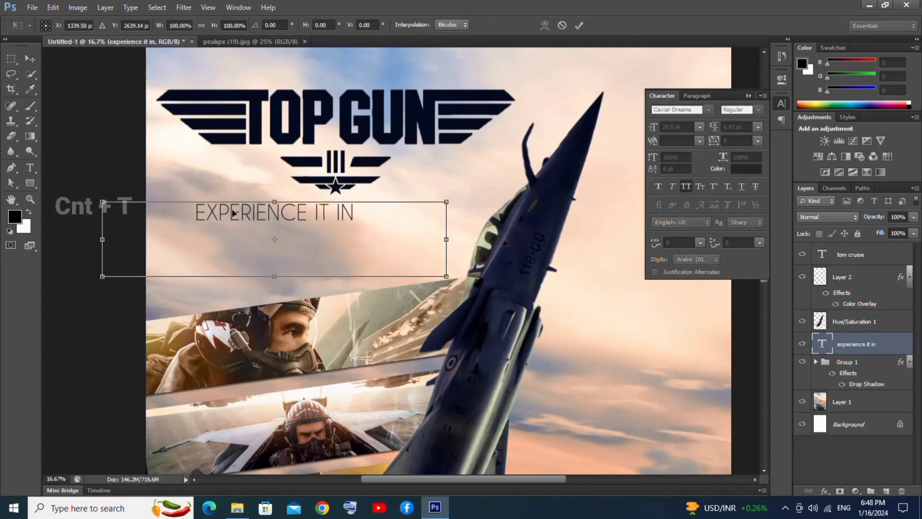
left_click_drag(99, 197, 179, 242)
key("Return")
Step: Add a separate "IMAX" text below the EXPERIENCE IT IN line and set its font to Bebas
left_click_drag(290, 241, 352, 285)
left_click(30, 168)
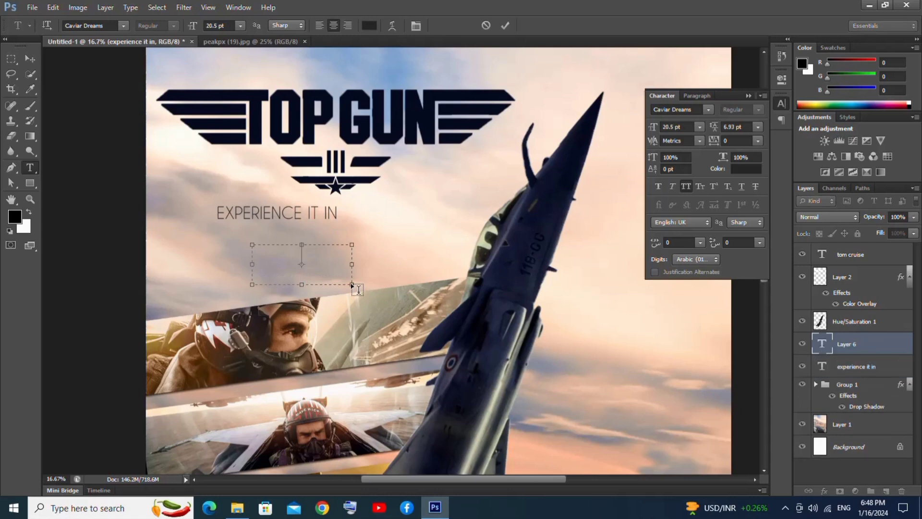
type("IMAX")
key("ctrl+a")
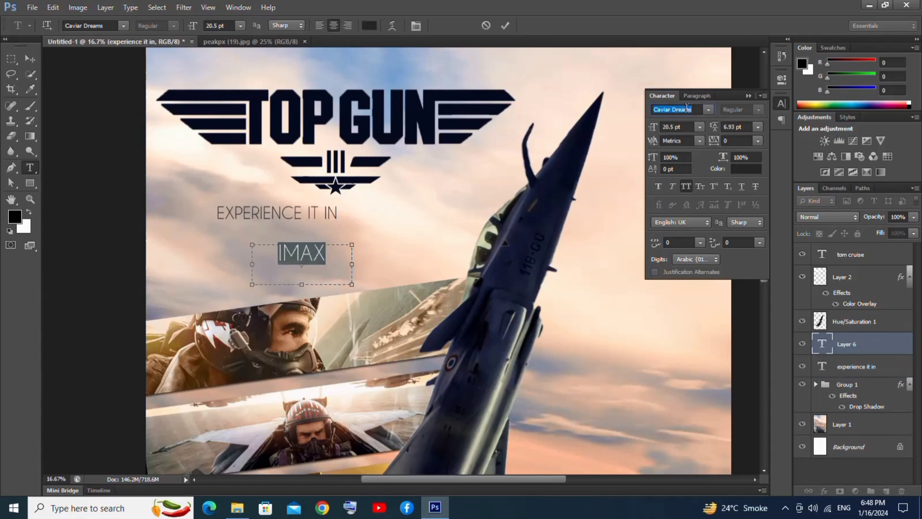
key("Return")
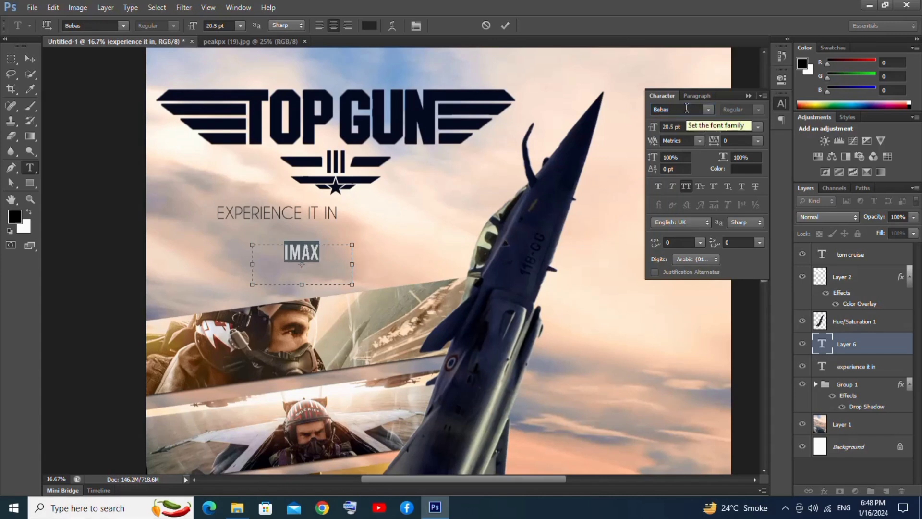
Step: Place IMAX at the end of the EXPERIENCE IT IN line and scale it down to match that line's height
left_click(29, 58)
left_click_drag(298, 253, 354, 212)
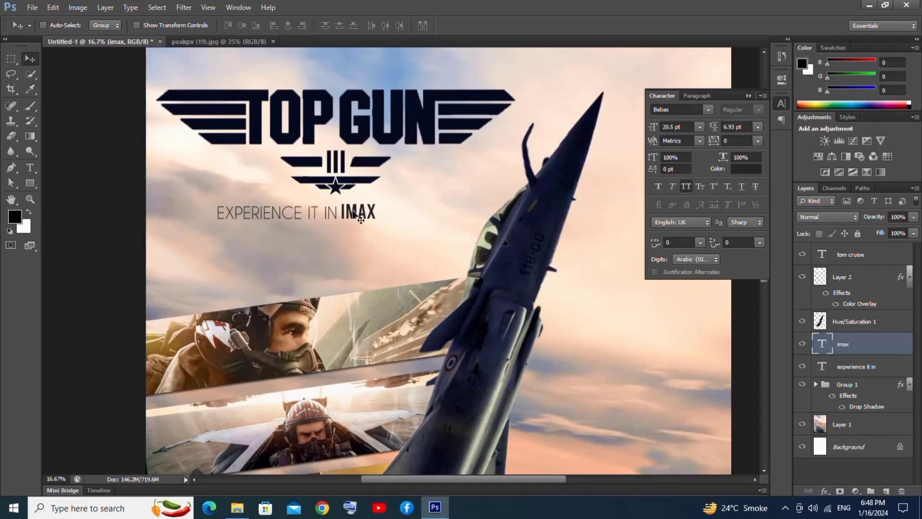
key("ctrl+t")
left_click_drag(309, 203, 355, 219)
key("Return")
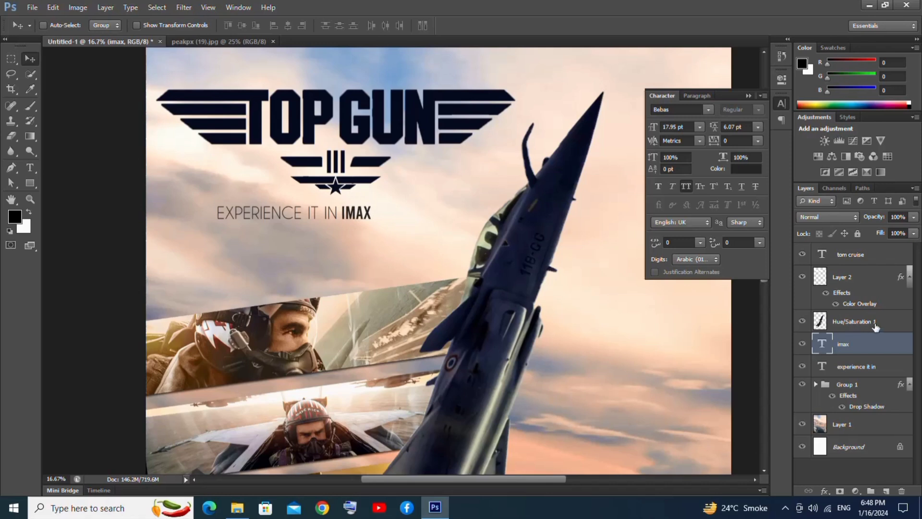
Step: Move the imax and experience it in text layers to the top of the layer stack and group them
left_click(867, 364, "shift")
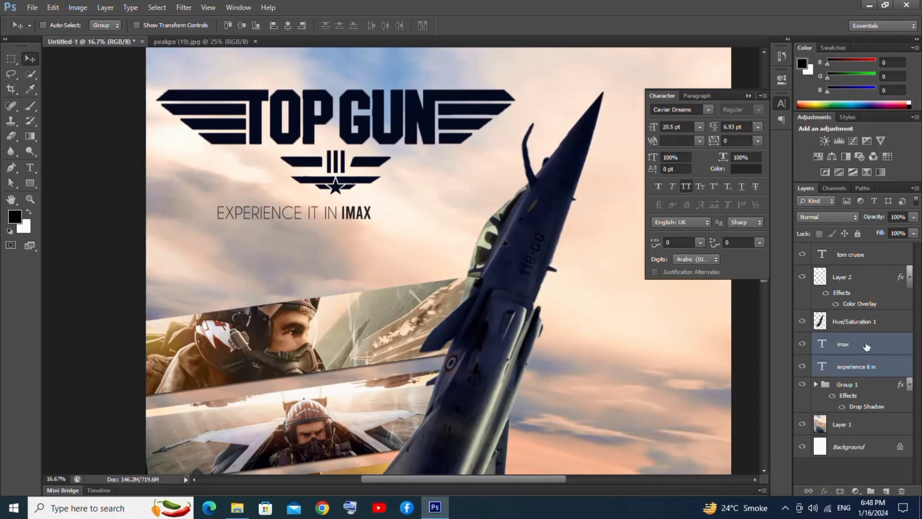
left_click_drag(866, 350, 865, 245)
key("ctrl+g")
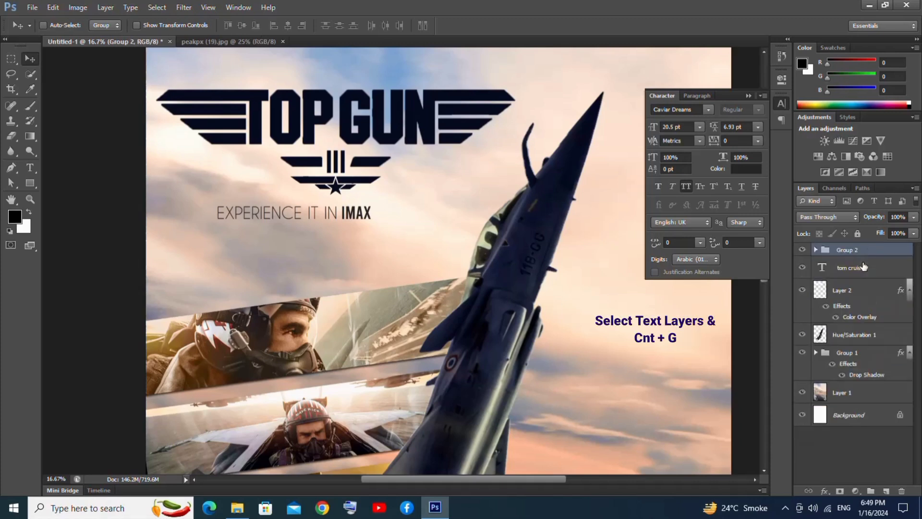
Step: Shift the grouped EXPERIENCE IT IN IMAX line right and slightly up so it is centred just under the logo's star
key("shift+Right")
key("shift+Right")
key("shift+Right")
key("shift+Right")
key("shift+Right")
key("shift+Right")
key("shift+Right")
key("shift+Right")
key("shift+Right")
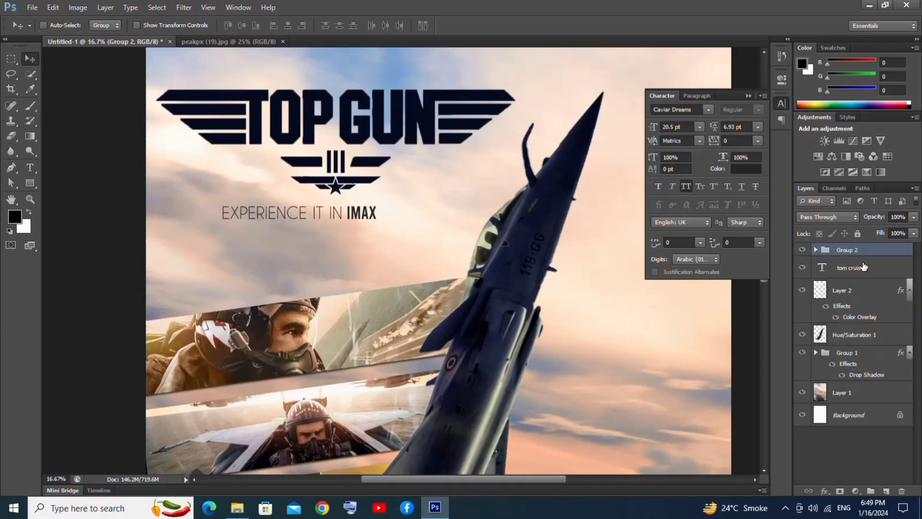
key("shift+Right")
key("shift+Right")
left_click_drag(357, 217, 382, 207)
Step: Add a "COMING SOON" text below the EXPERIENCE IT IN IMAX line and set its font to Bebas
left_click(29, 168)
left_click_drag(213, 236, 400, 276)
type("CO")
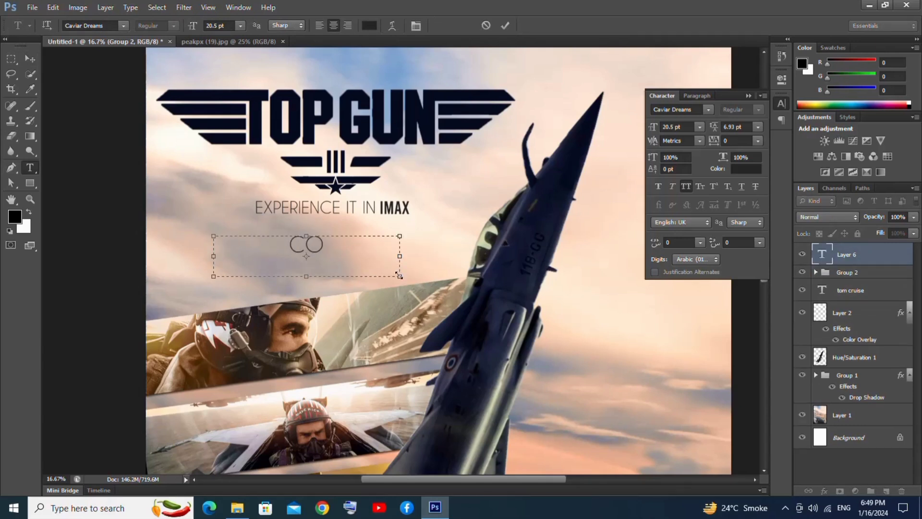
type("MING SOON")
key("ctrl+a")
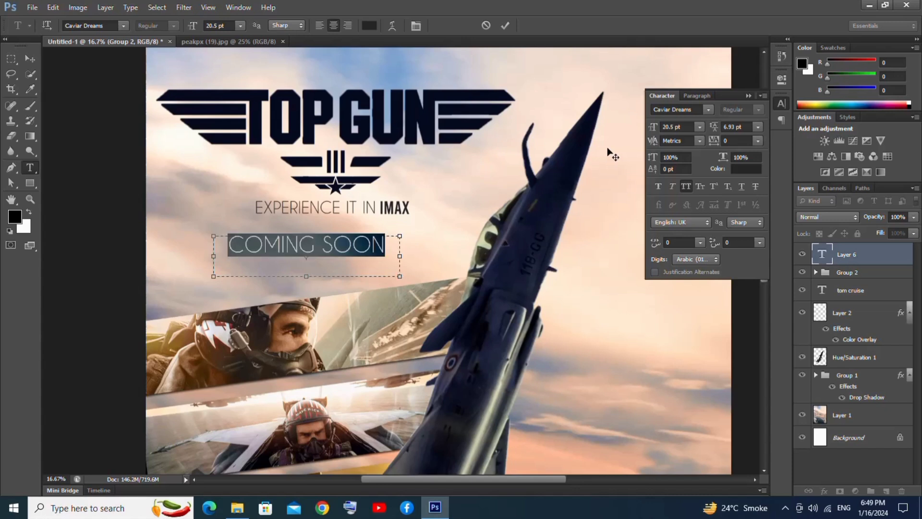
left_click(668, 109)
type("Bebas")
key("Return")
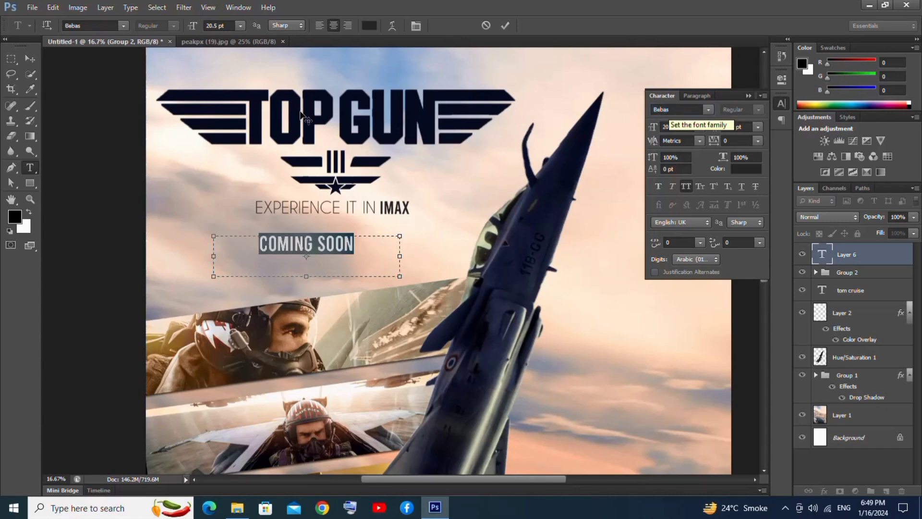
Step: Move COMING SOON directly beneath the EXPERIENCE IT IN IMAX line and nudge it left and up into place
left_click(30, 59)
left_click_drag(339, 243, 378, 225)
key("shift+Left")
key("shift+Left")
key("shift+Left")
key("shift+Left")
key("shift+Left")
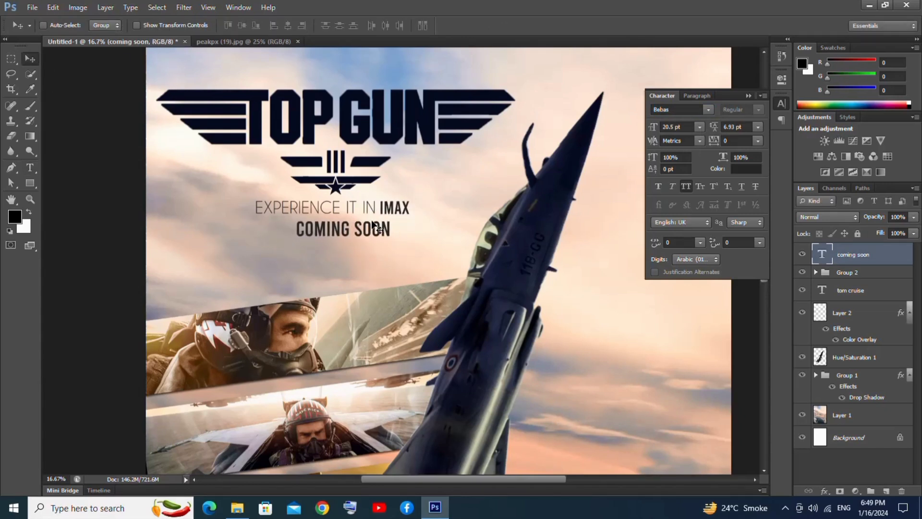
key("shift+Up")
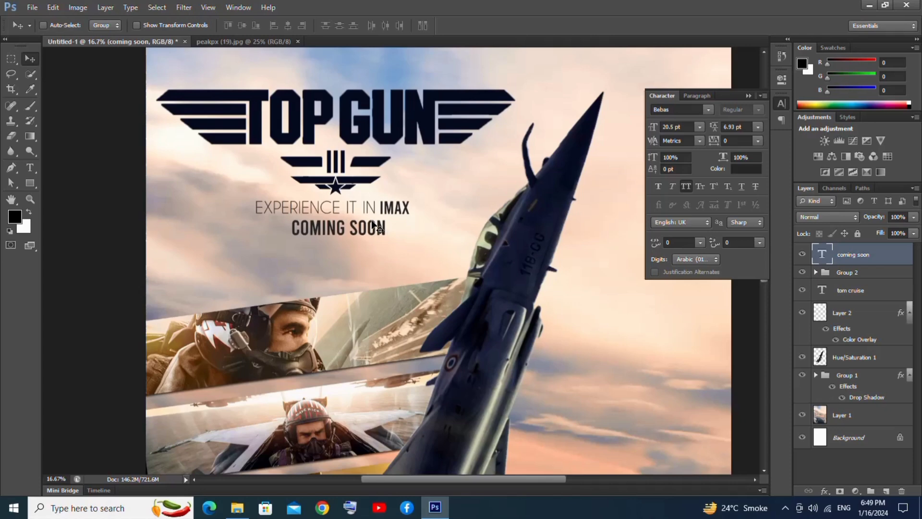
Step: Collapse the character settings, close the peakpx (19) document and select the coming soon layer in the poster
key("ctrl+0")
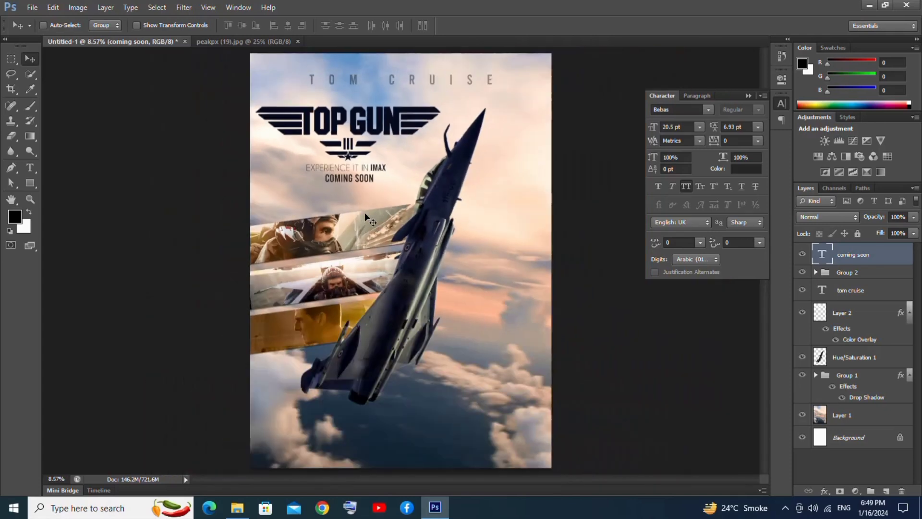
left_click(749, 95)
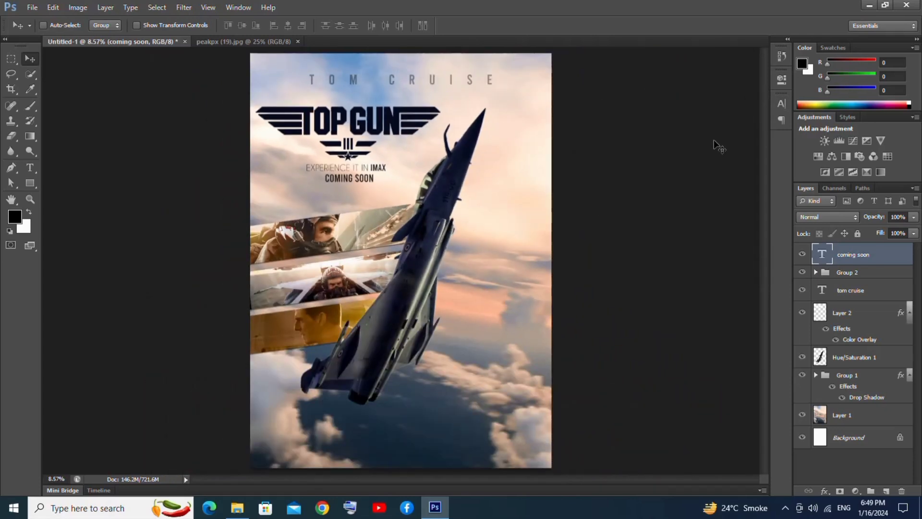
left_click(298, 41)
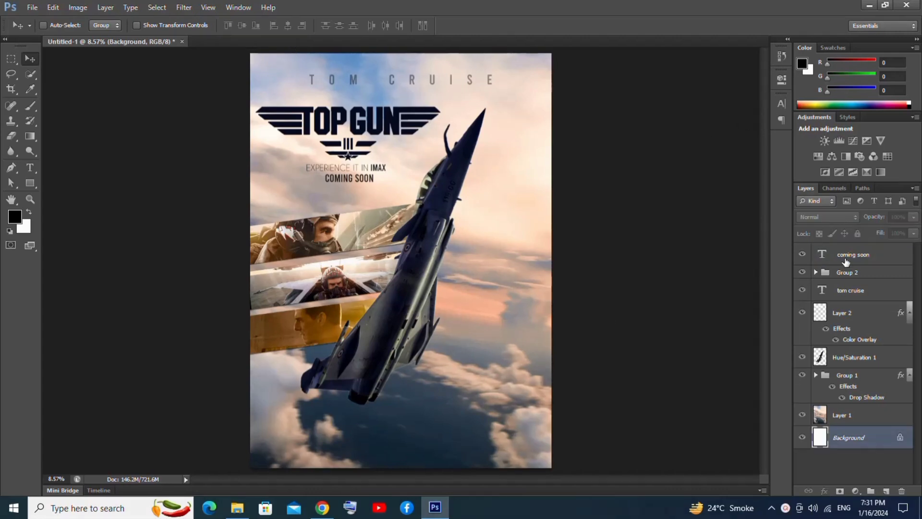
left_click(849, 260)
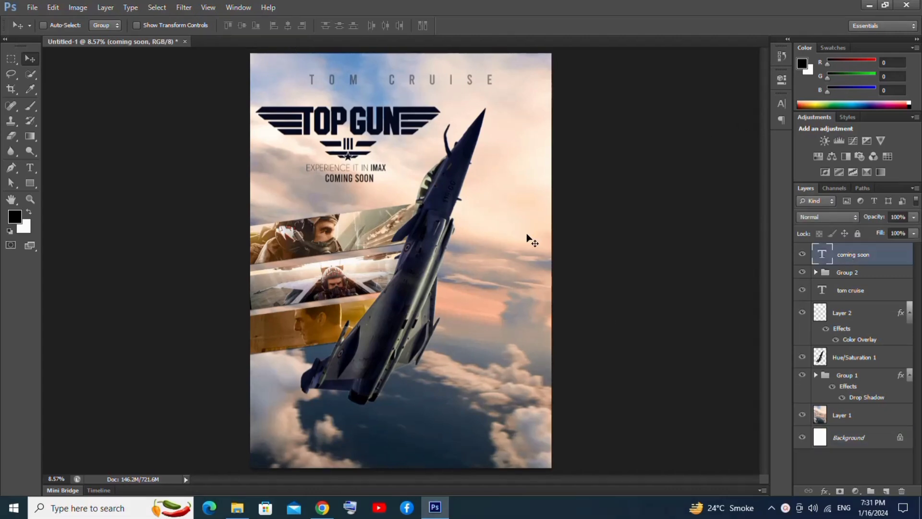
Step: Open the peakpx (19) image of the standing man's silhouette from the Downloads folder
left_click(32, 7)
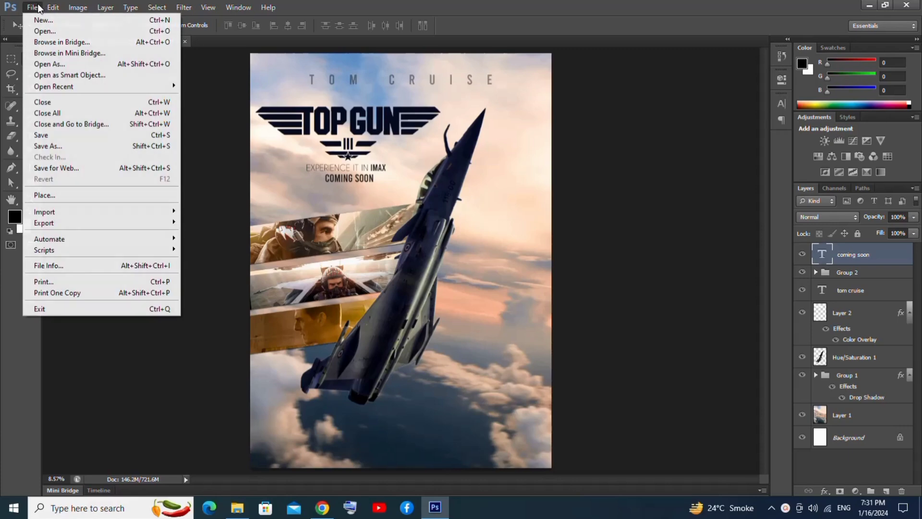
left_click(42, 28)
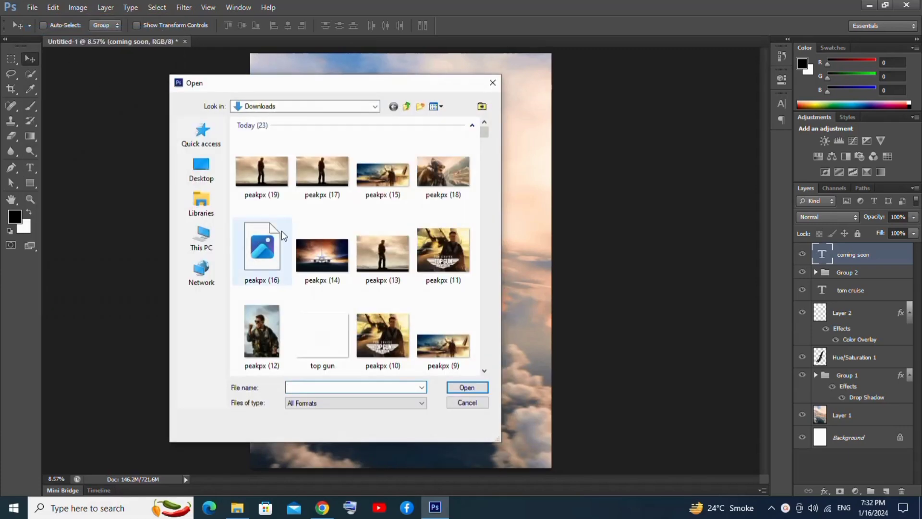
double_click(264, 172)
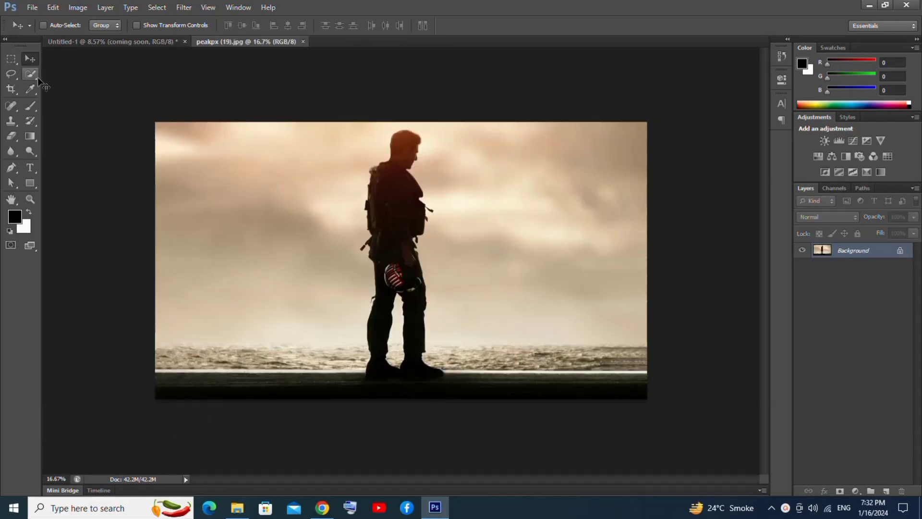
Step: Select the standing man from head to shoes together with the dark ground strip using Quick Selection
left_click_drag(38, 77, 55, 77)
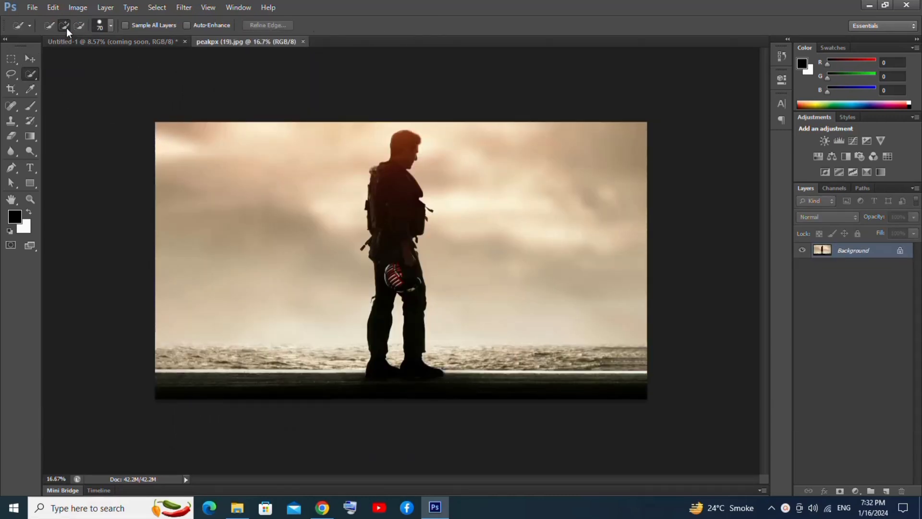
mouse_move(407, 141)
left_mouse_down()
mouse_move(395, 178)
mouse_move(397, 240)
mouse_move(392, 228)
mouse_move(408, 273)
left_mouse_up()
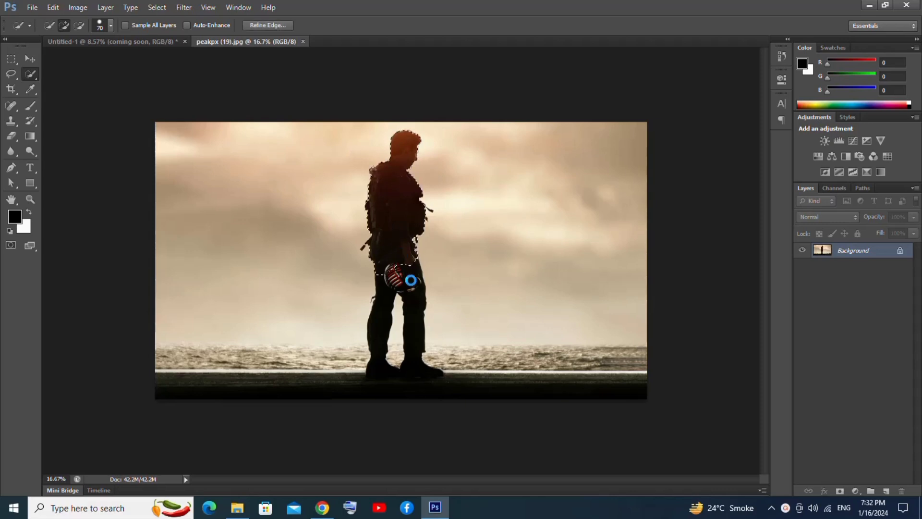
mouse_move(413, 333)
left_mouse_down()
mouse_move(413, 313)
mouse_move(412, 323)
mouse_move(381, 321)
mouse_move(380, 332)
left_mouse_up()
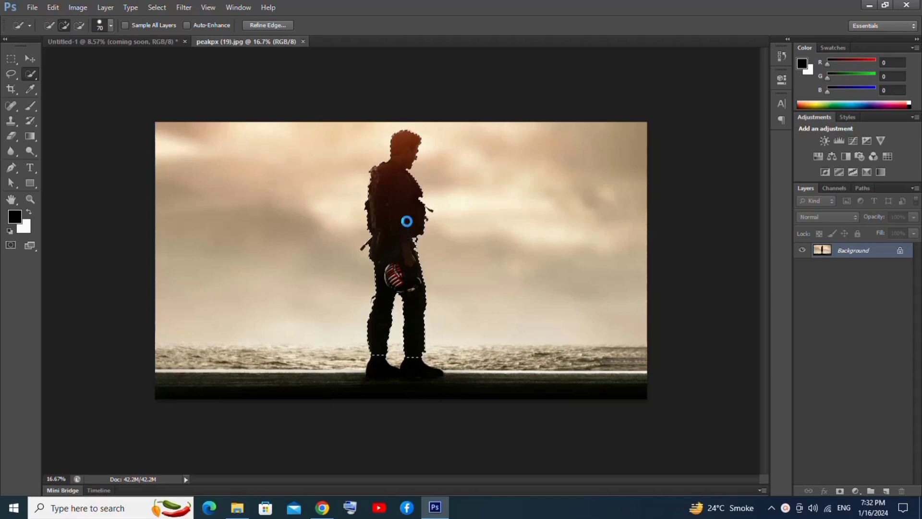
left_click(412, 363)
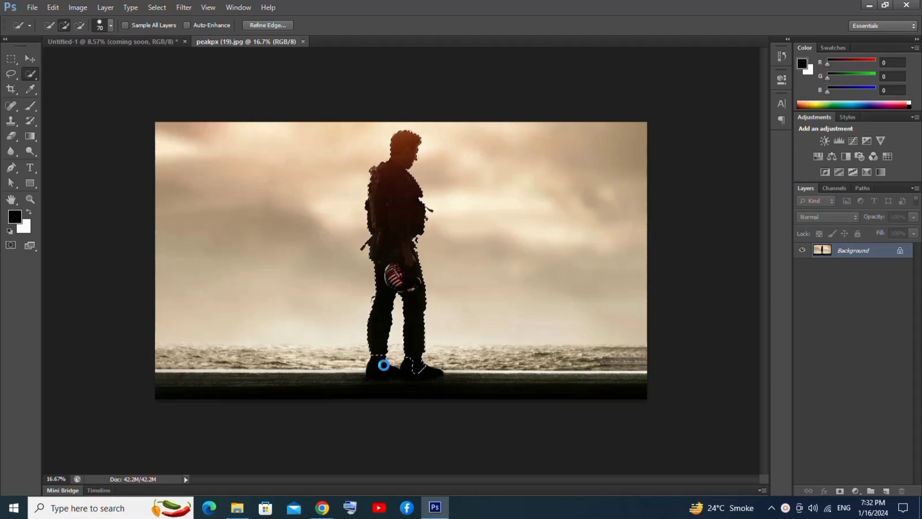
left_click(380, 366)
left_click(349, 383)
left_click_drag(342, 383, 227, 387)
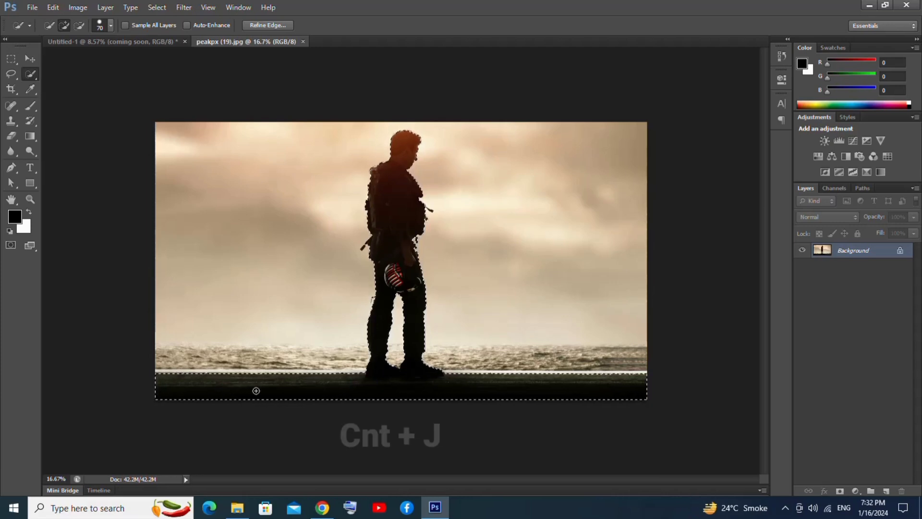
Step: Copy the selected man and ground to a new layer and hide the Background layer
key("ctrl+j")
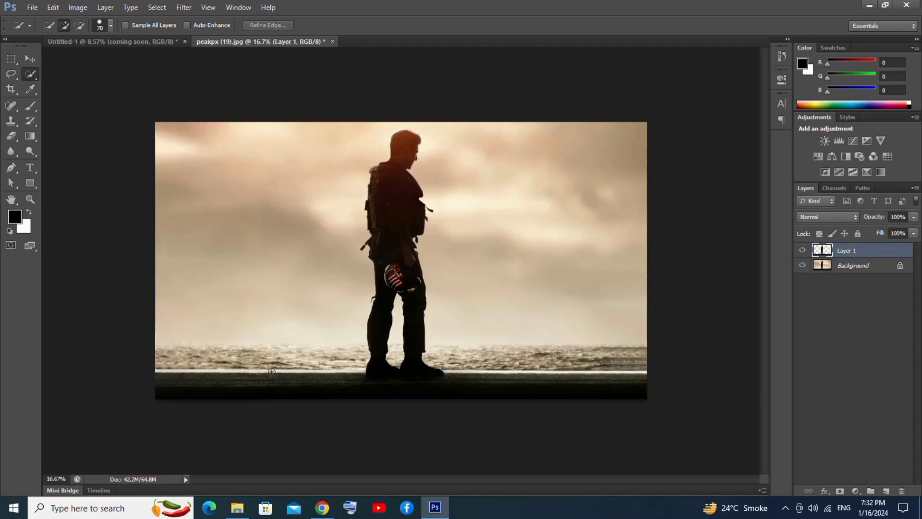
left_click(802, 265)
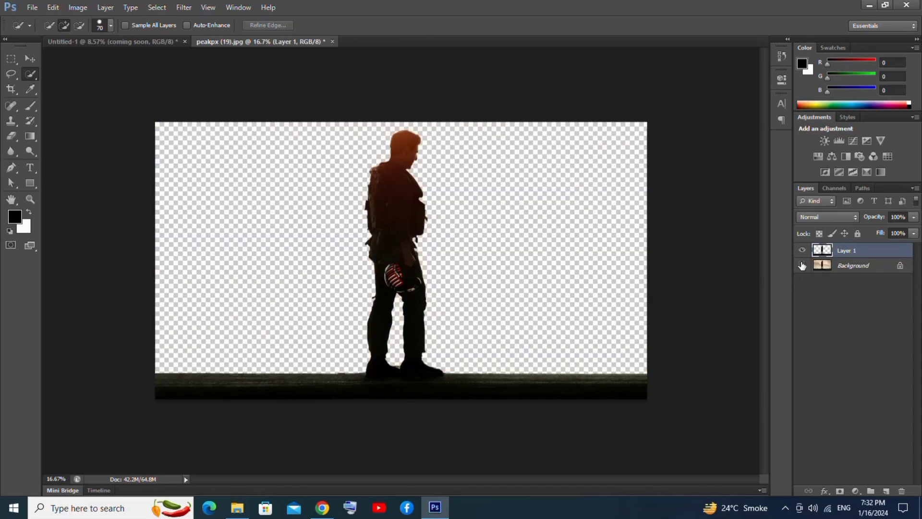
Step: Bring the cut-out man and ground into the poster, scale them to about 184% and place him to the right of the jet
left_click(30, 59)
mouse_move(394, 229)
left_mouse_down()
mouse_move(159, 43)
mouse_move(472, 338)
mouse_move(494, 315)
left_mouse_up()
key("ctrl+t")
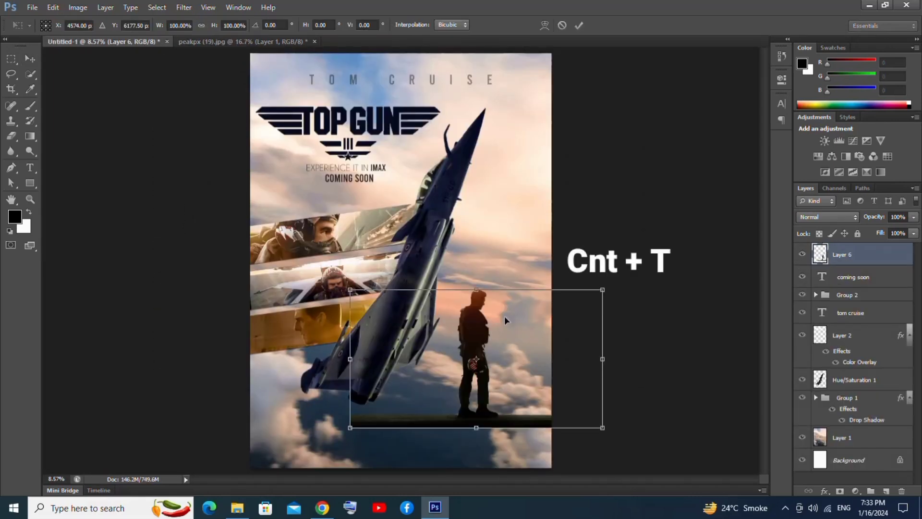
left_click_drag(598, 290, 700, 231)
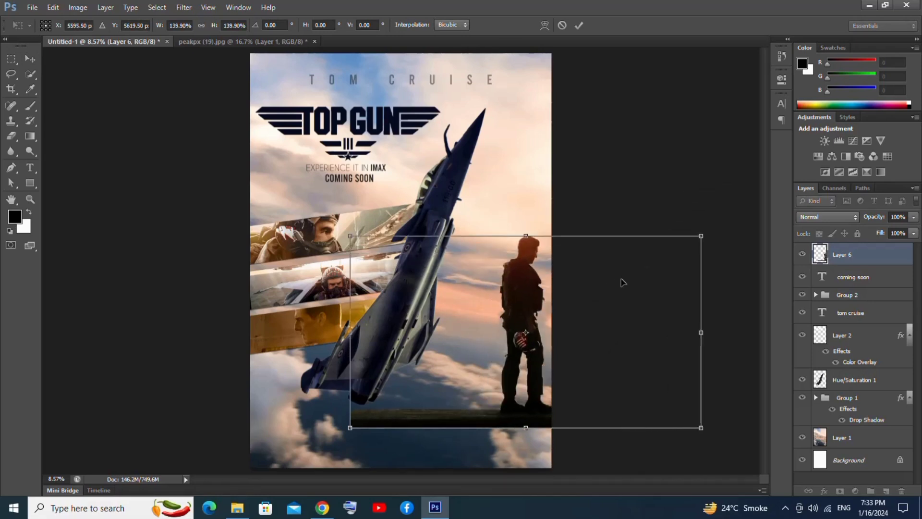
left_click_drag(598, 292, 566, 304)
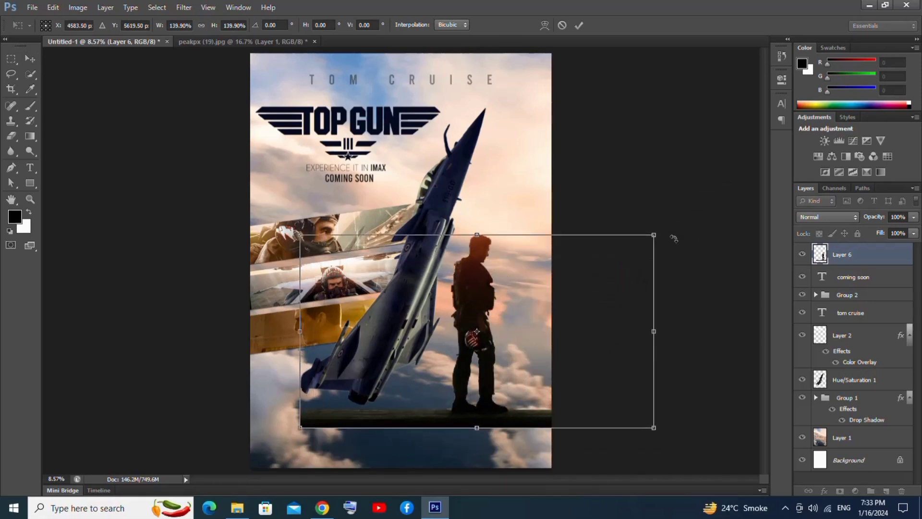
left_click_drag(656, 237, 755, 160)
left_click_drag(654, 253, 611, 320)
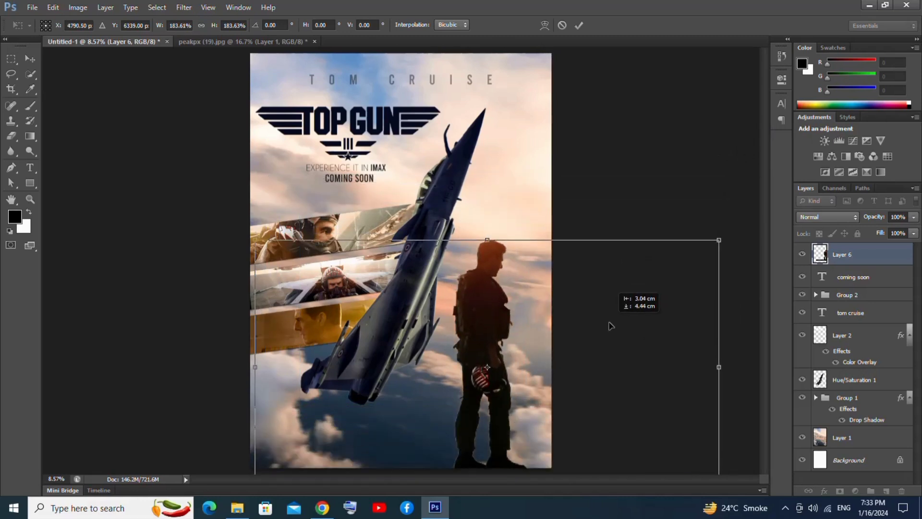
key("Return")
Step: Nudge the silhouette up and slightly right so that his shoes stand just above the poster's lower edge
key("shift+Right")
key("shift+Right")
key("shift+Right")
key("shift+Up")
key("shift+Up")
key("shift+Up")
key("shift+Up")
key("shift+Right")
key("shift+Right")
key("shift+Up")
key("shift+Up")
key("shift+Up")
key("shift+Up")
key("shift+Up")
key("shift+Up")
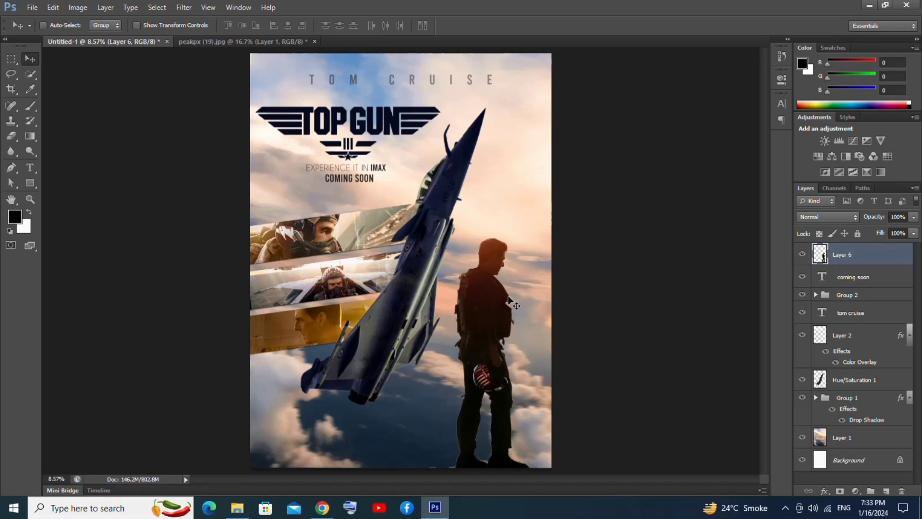
key("shift+Up")
key("shift+Up")
key("shift+Up")
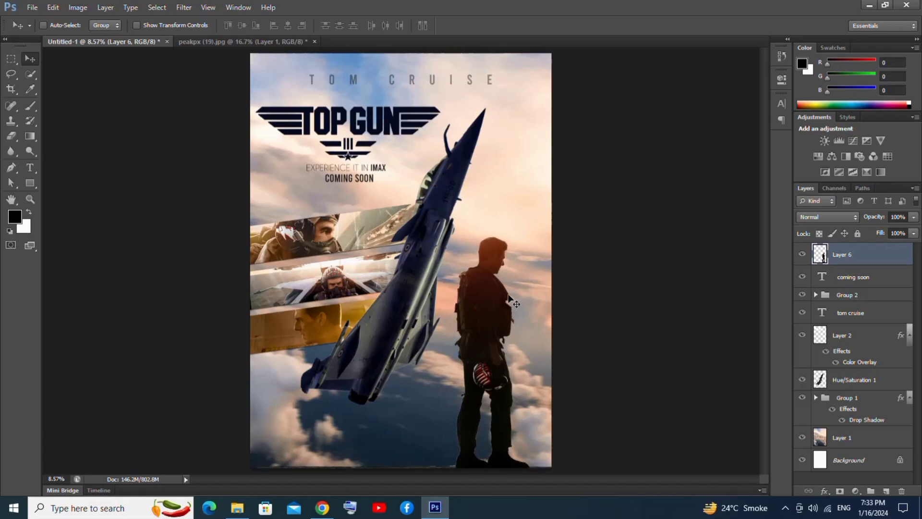
Step: Add a Levels adjustment clipped to the silhouette layer and set its shadow input level to 9
left_click(856, 491)
left_click(842, 302)
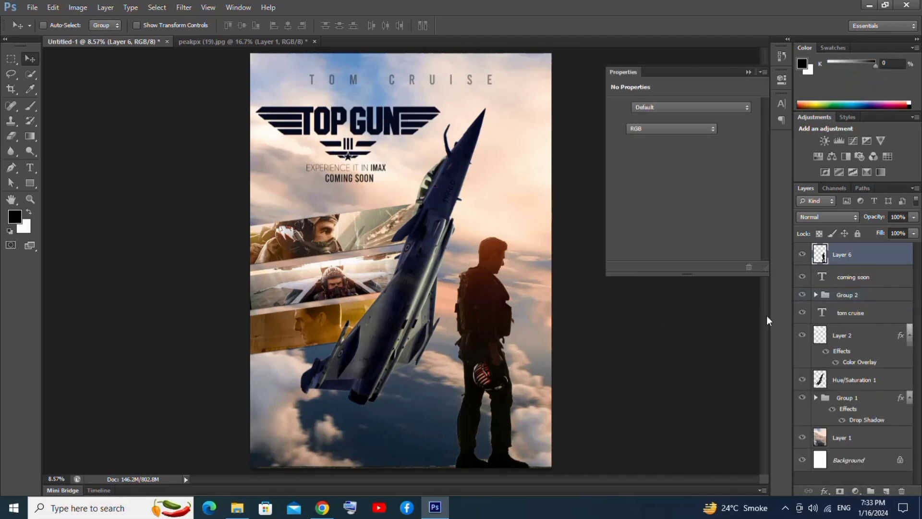
left_click(682, 267)
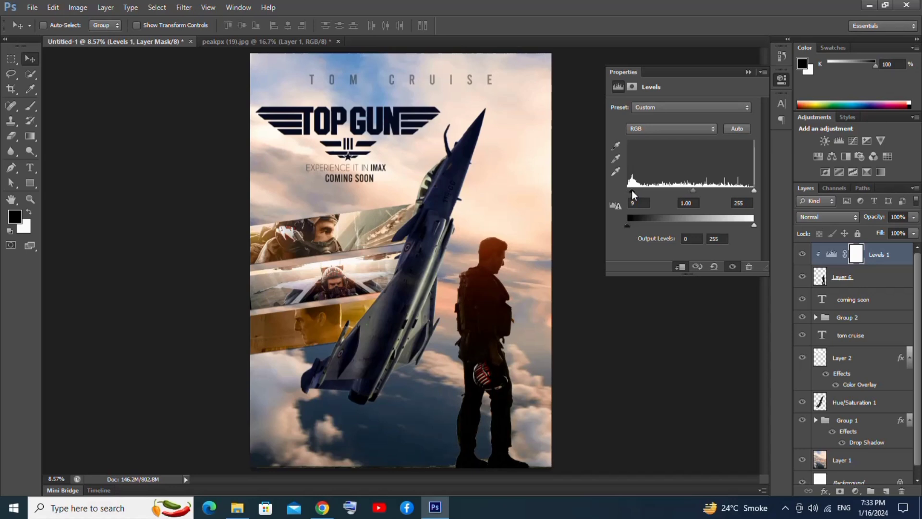
Step: Add a Curves adjustment clipped to the silhouette and pull the RGB midtones slightly down
left_click(856, 491)
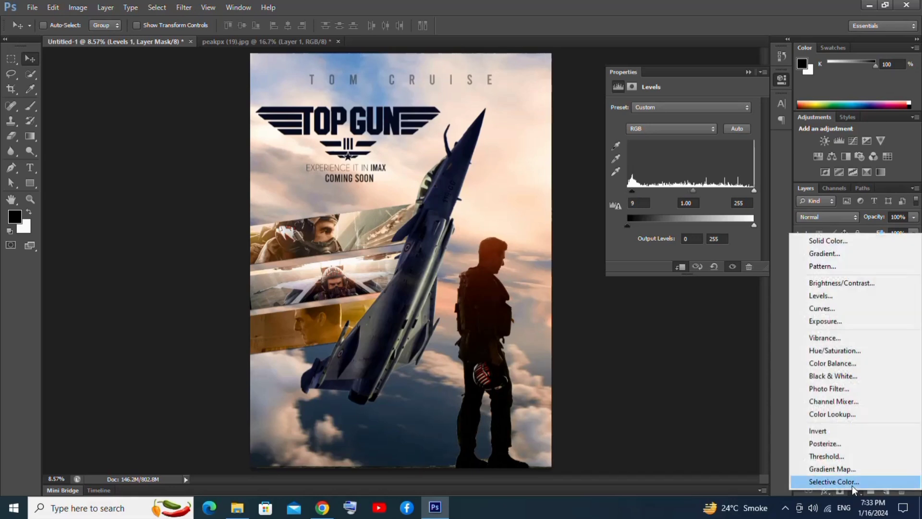
left_click(819, 309)
left_click(681, 267)
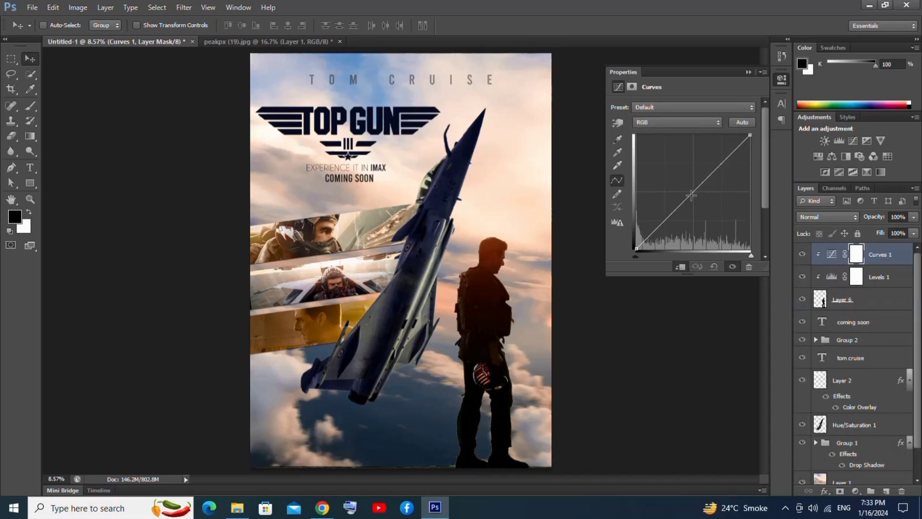
left_click_drag(691, 189, 691, 197)
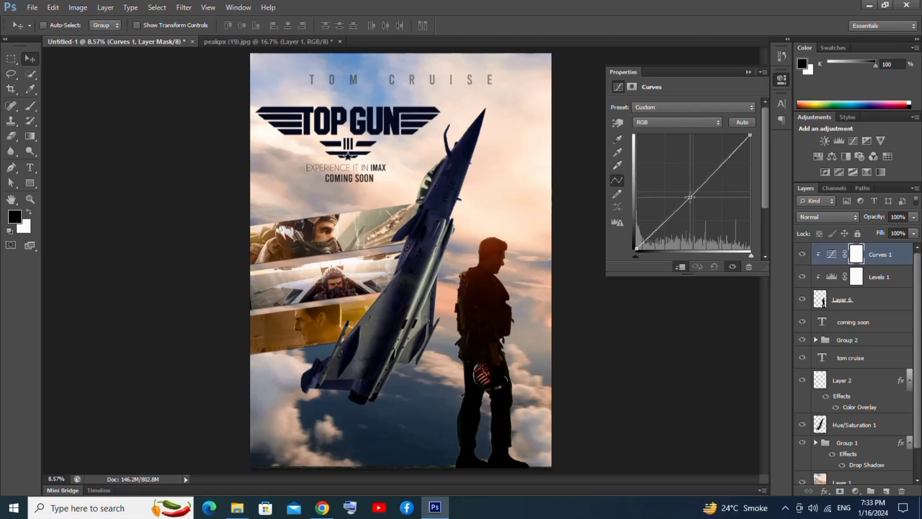
Step: Add a Hue/Saturation adjustment clipped to the silhouette, with hue +6 and a slightly raised saturation
left_click(856, 491)
left_click(836, 349)
left_click(685, 271)
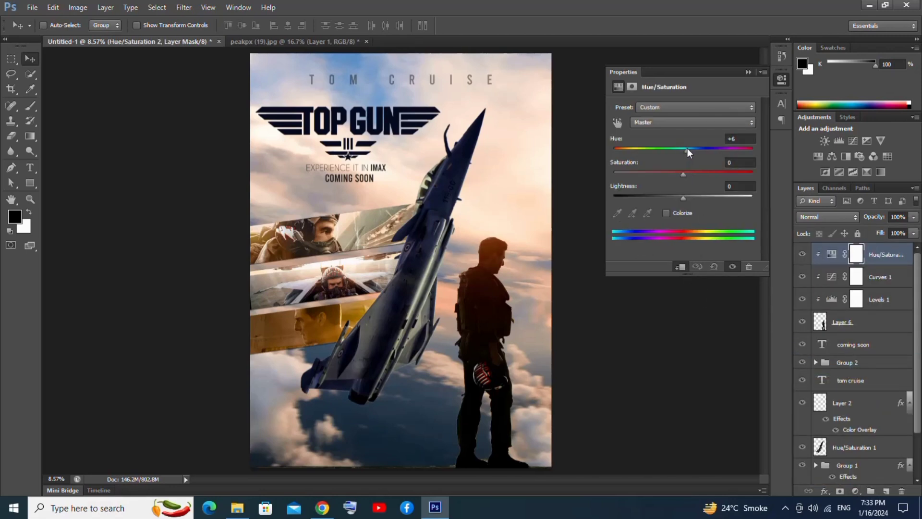
left_click_drag(683, 173, 695, 174)
Step: Collapse the adjustment properties and group Layer 6 together with its Hue/Saturation, Curves and Levels layers
left_click(749, 72)
left_click(864, 323, "shift")
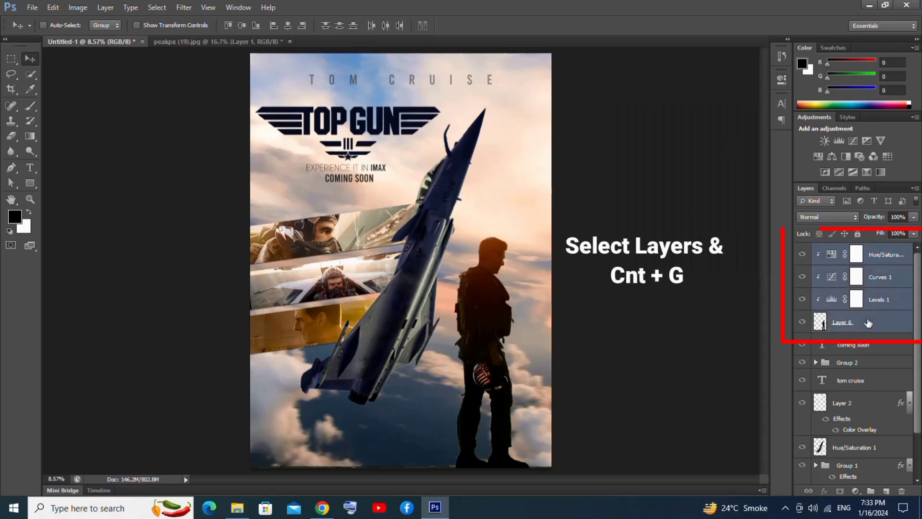
key("ctrl+g")
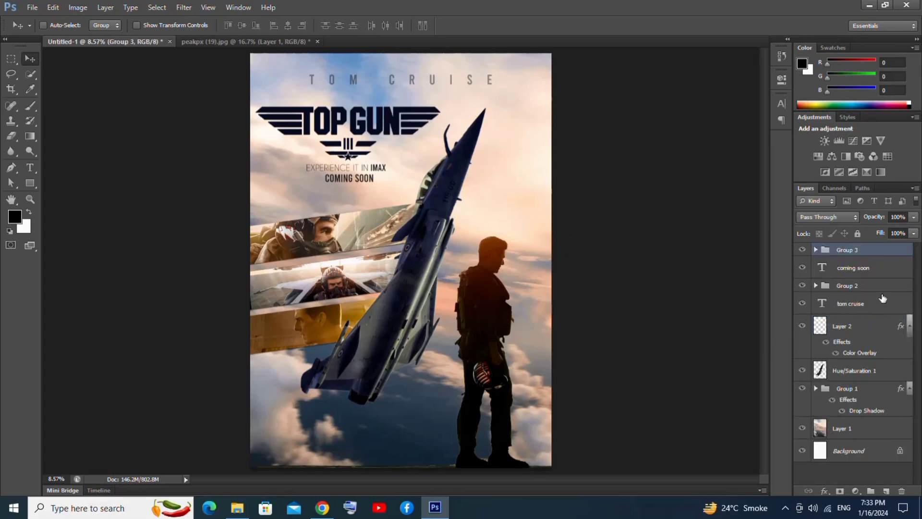
Step: Erase the leftover ground strip to the left of the man's shoes on Layer 6 with a 250 px eraser
left_click_drag(11, 136, 51, 139)
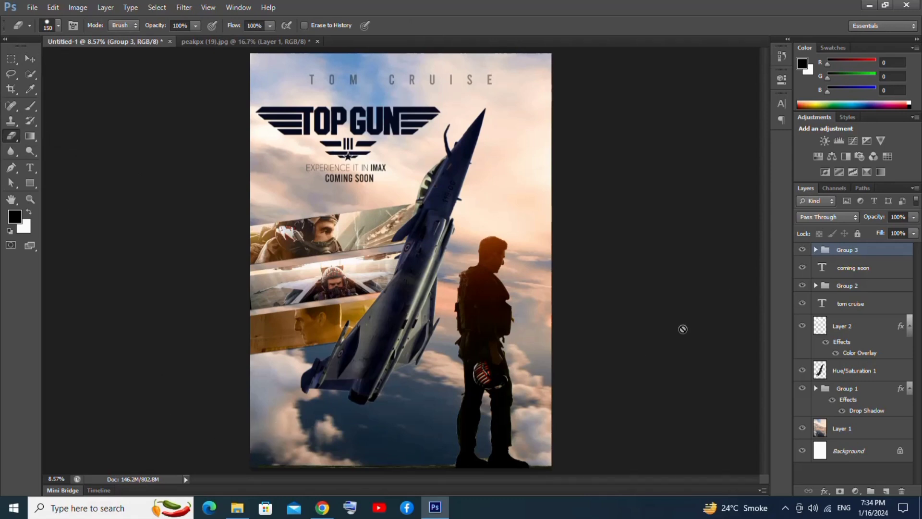
left_click(816, 250)
left_click(847, 339)
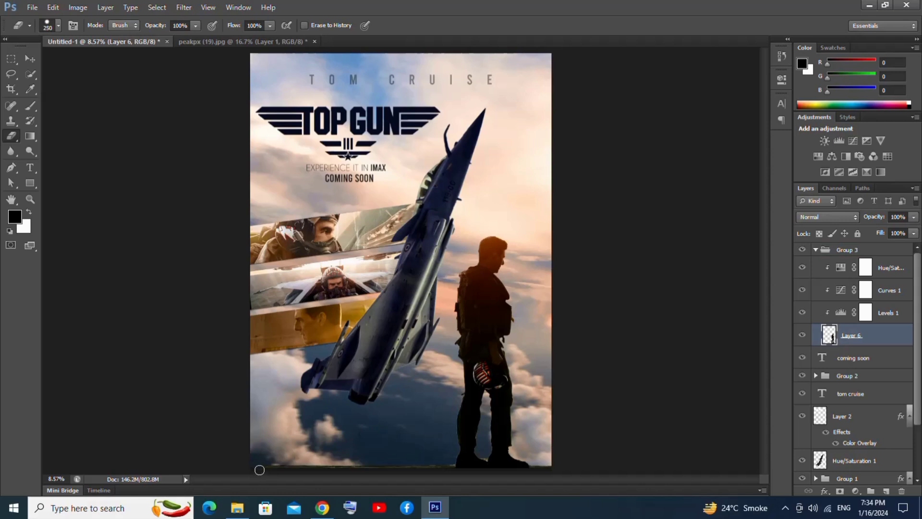
left_click_drag(280, 467, 402, 464)
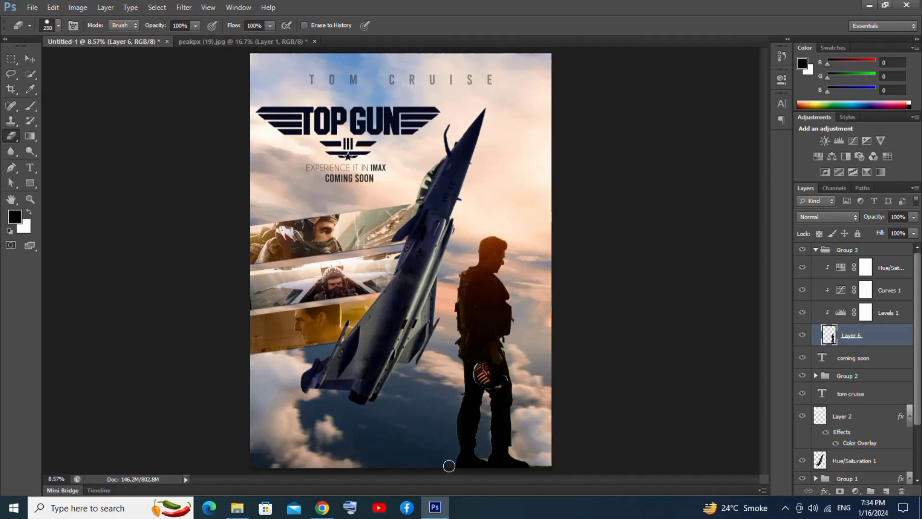
Step: Erase the leftover ground strip to the right of the man's front shoe up to the poster edge
key("ctrl+plus")
key("ctrl+plus")
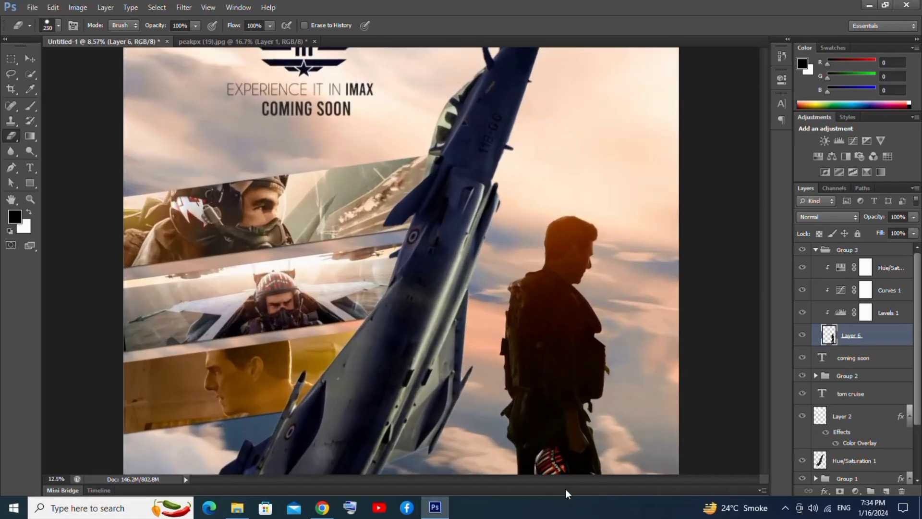
key("ctrl+plus")
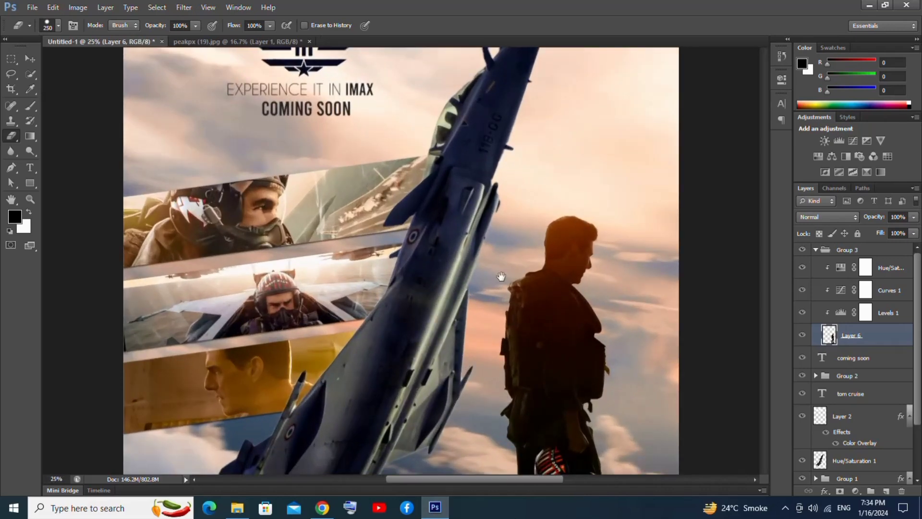
left_click_drag(461, 188, 399, 86)
mouse_move(522, 304)
left_mouse_down()
mouse_move(447, 209)
mouse_move(459, 177)
left_mouse_up()
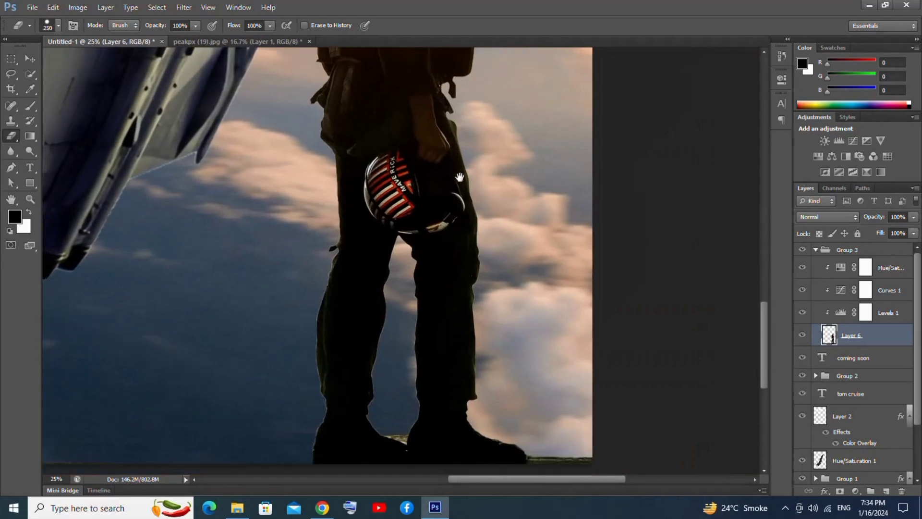
mouse_move(578, 441)
left_mouse_down()
mouse_move(546, 453)
mouse_move(583, 455)
mouse_move(542, 457)
mouse_move(547, 462)
left_mouse_up()
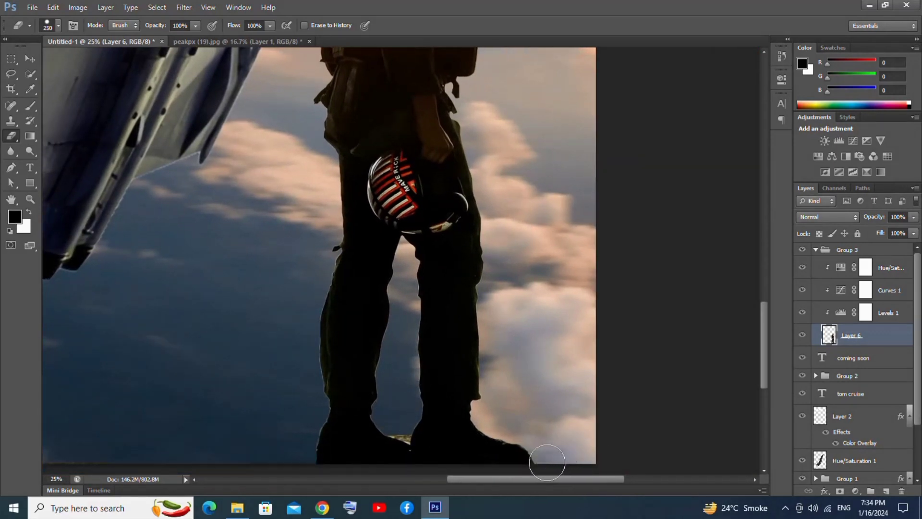
Step: Erase the remaining ground between the man's shoes with a 40 px eraser and collapse Group 3
key("bracketleft")
key("bracketleft")
key("bracketleft")
key("bracketleft")
key("bracketleft")
key("ctrl+0")
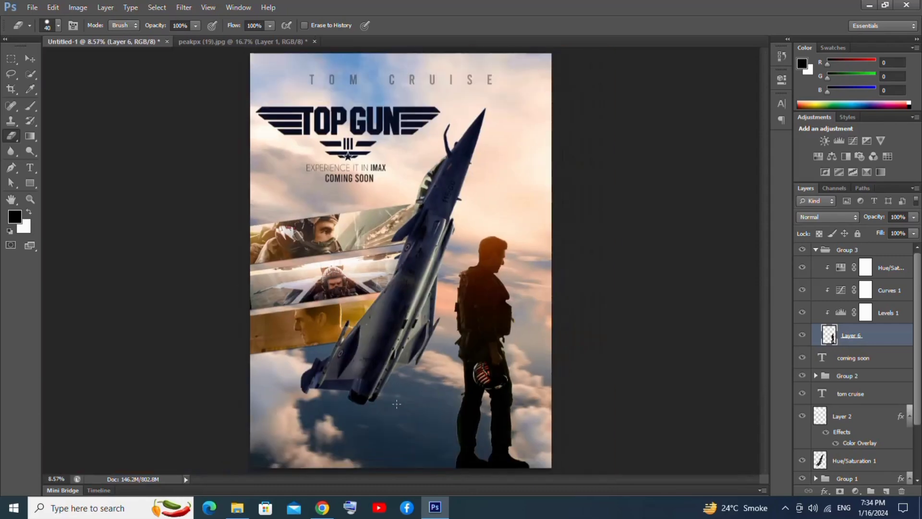
left_click(816, 250)
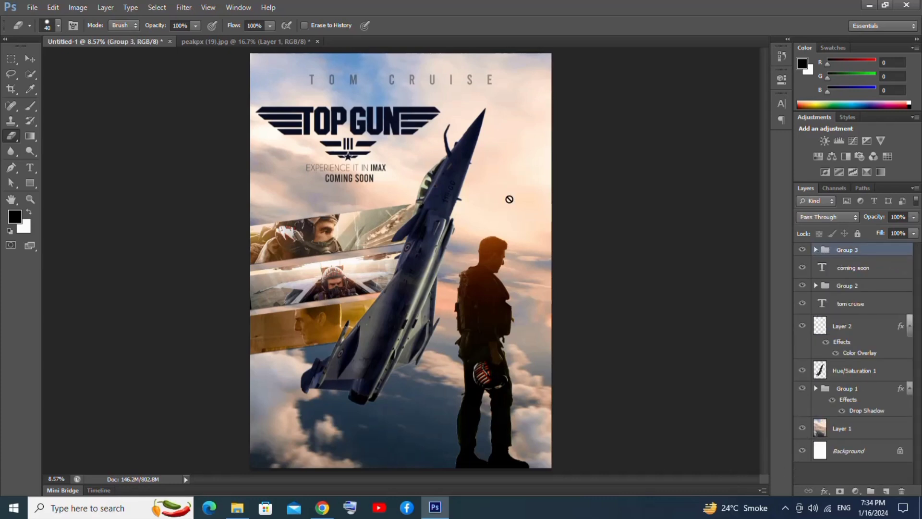
Step: Close the peakpx (19) document and open the peakpx (14) airplane image from the top gun folder
left_click(317, 41)
left_click(465, 195)
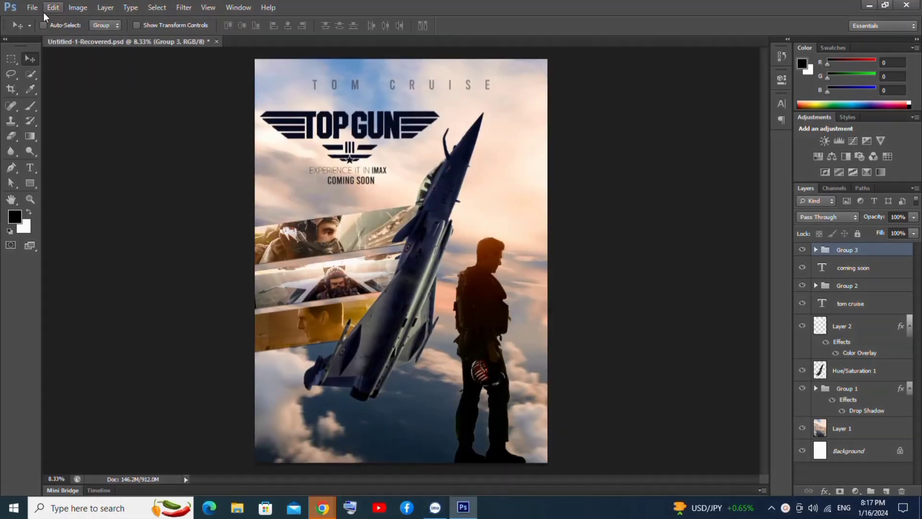
left_click(33, 8)
left_click(41, 31)
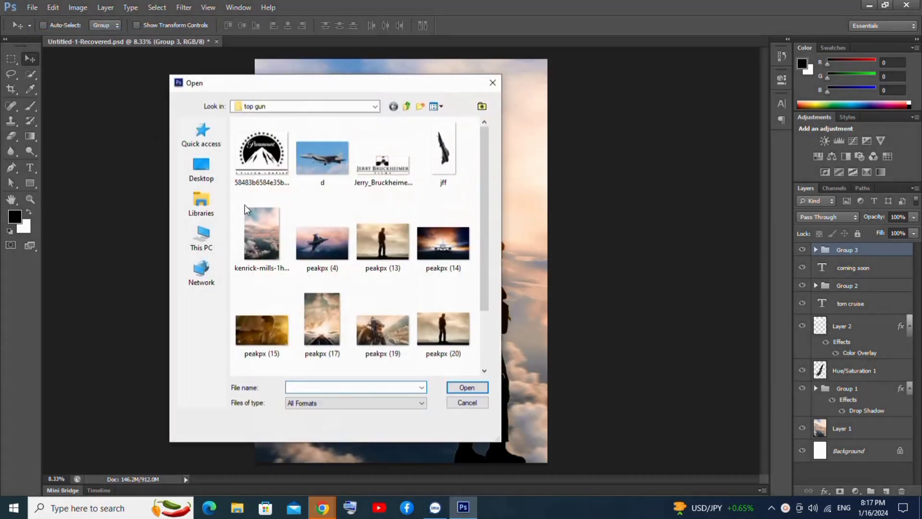
double_click(437, 250)
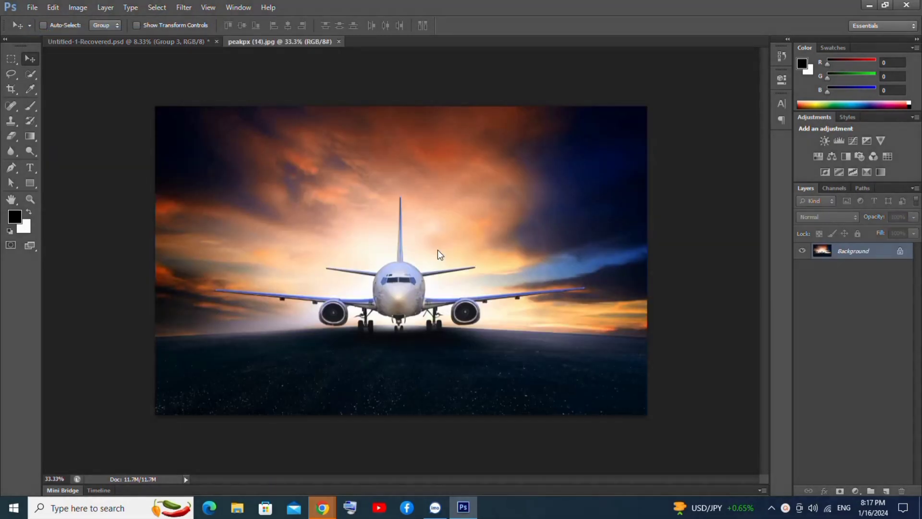
Step: Copy the dark runway ground below the airplane to a new layer with a rectangular selection and hide the Background layer
left_click(11, 59)
left_click_drag(136, 335, 682, 425)
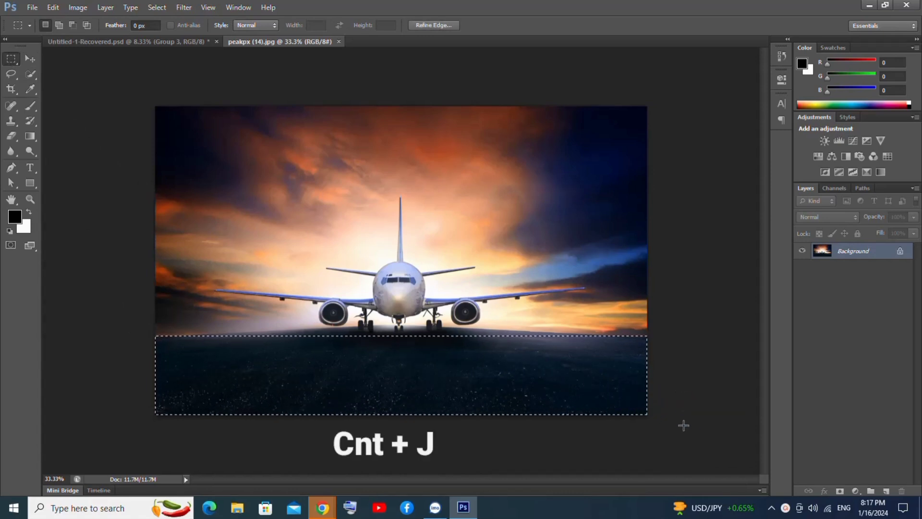
key("ctrl+j")
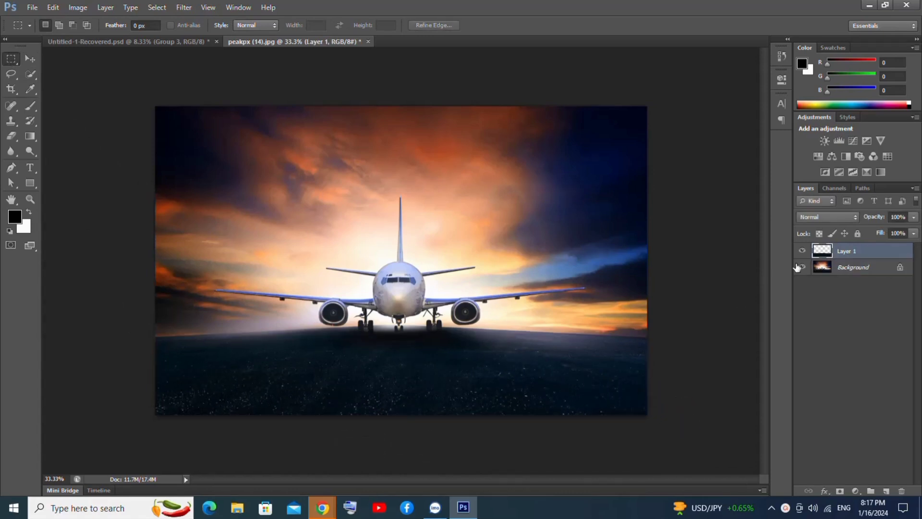
left_click(801, 267)
Step: Bring the ground strip into the poster, scale it to about 243% across the lower edge and centre it horizontally on the Background
left_click(30, 59)
left_click_drag(270, 367, 287, 460)
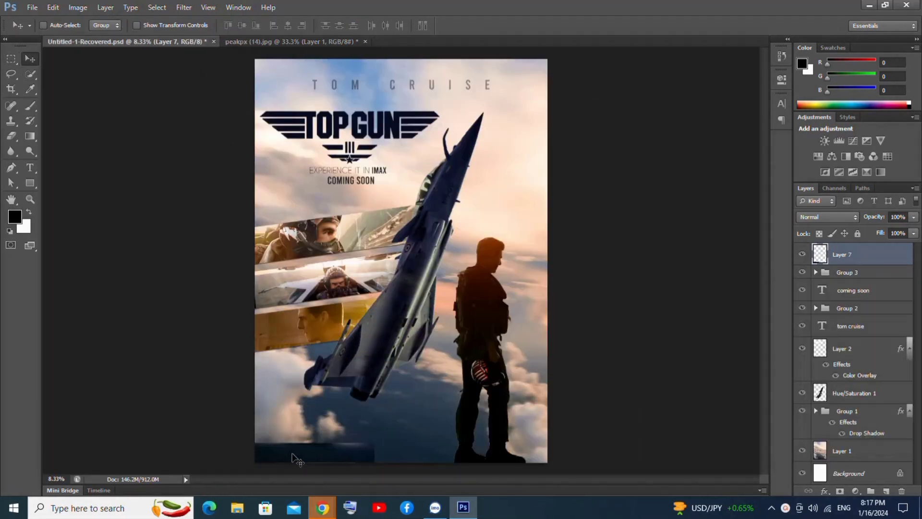
key("ctrl+t")
left_click_drag(383, 440, 552, 401)
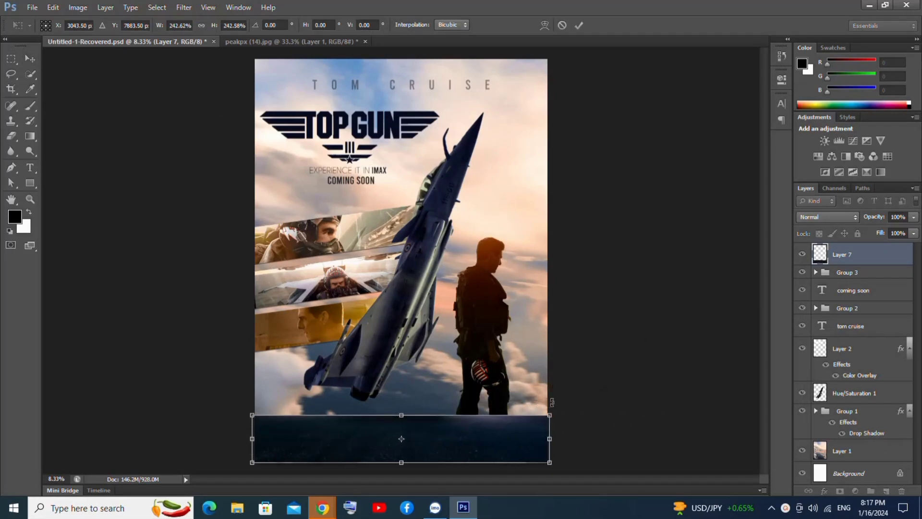
key("Return")
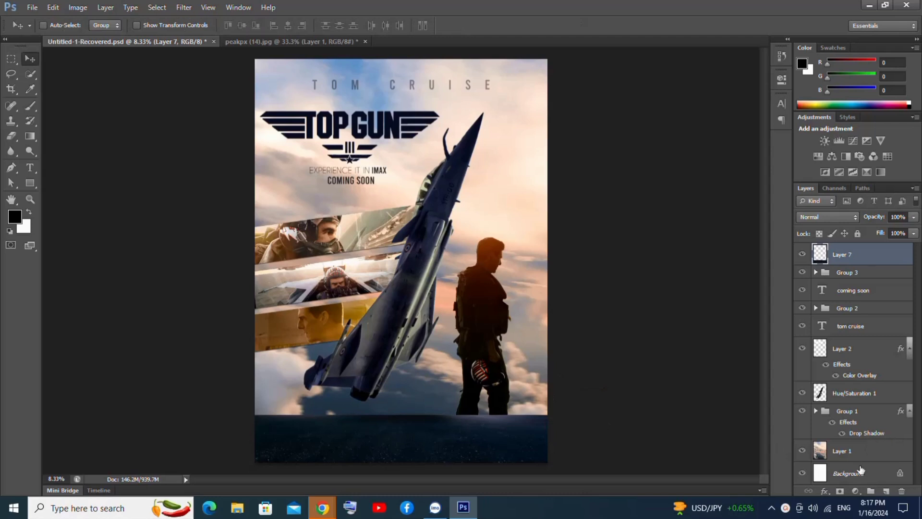
left_click(851, 476, "ctrl")
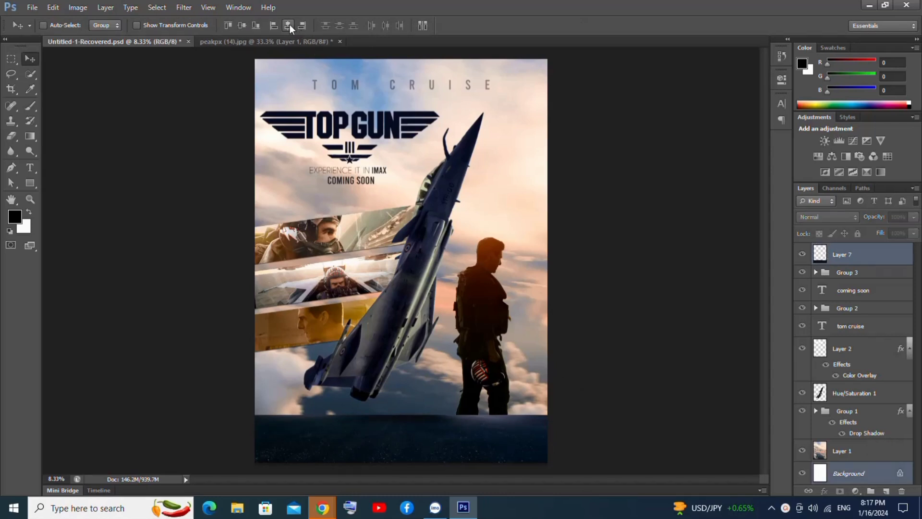
left_click(888, 260)
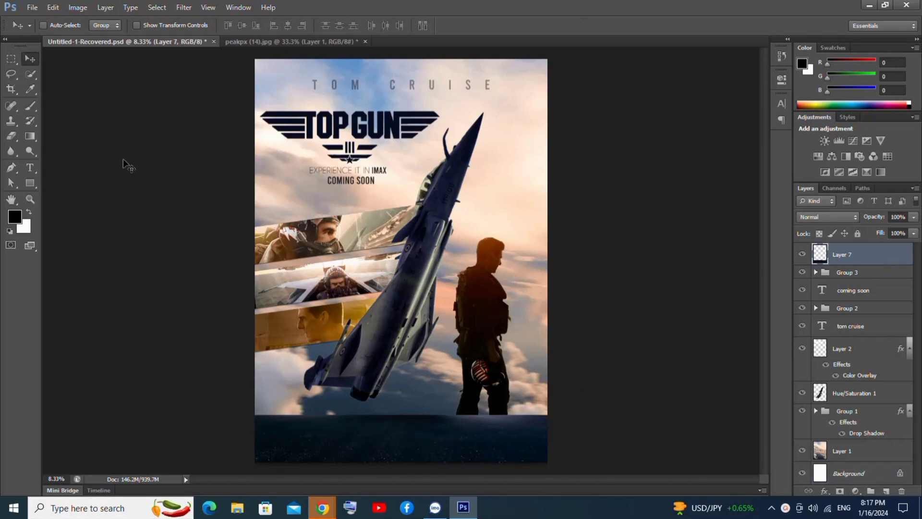
Step: Fade the ground strip's upper edge with a layer mask and a black Foreground to Transparent gradient, and place Layer 7 below Group 3
left_click(30, 137)
left_click(59, 131)
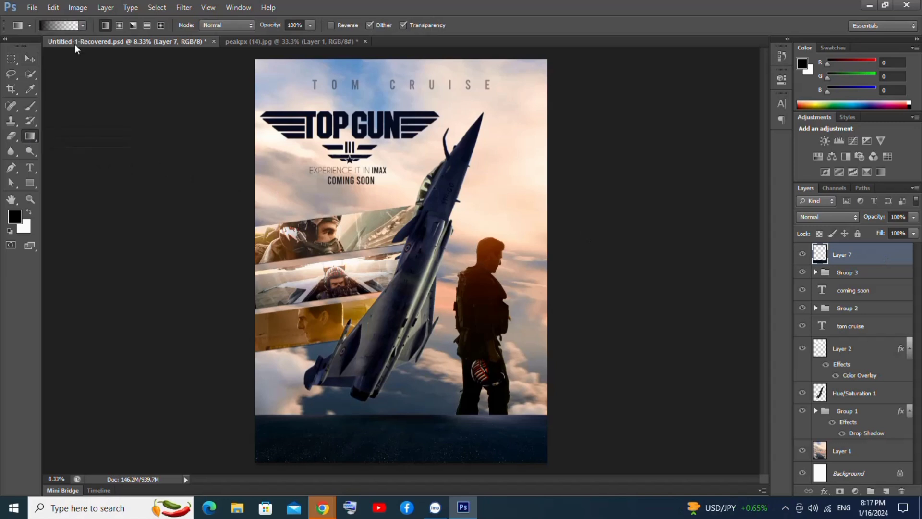
left_click(65, 26)
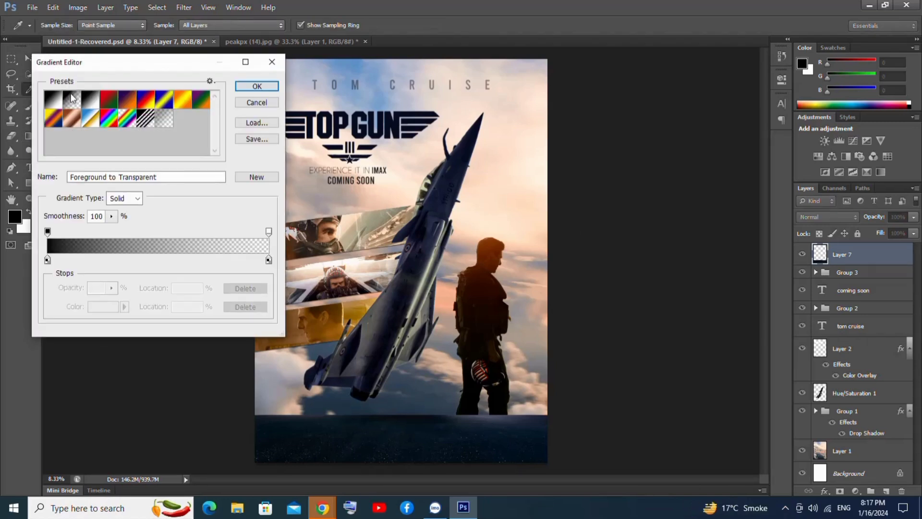
left_click(257, 87)
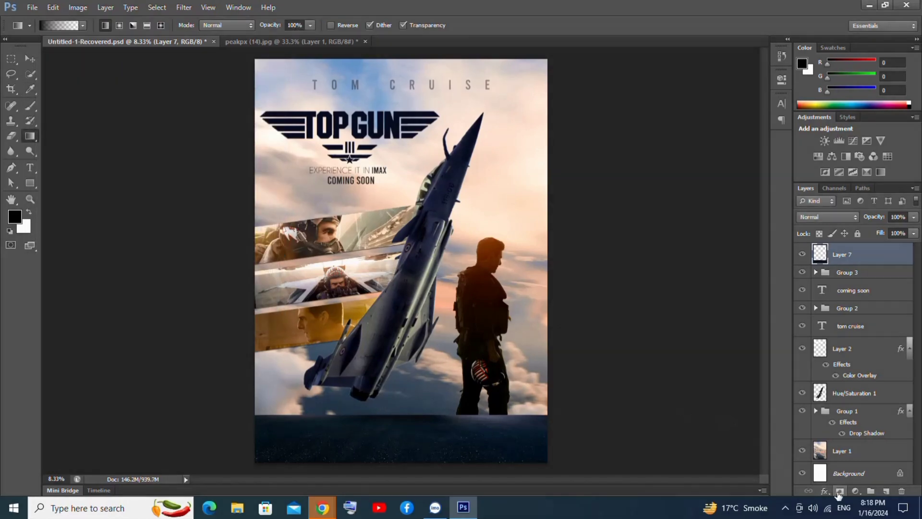
left_click(841, 491)
left_click_drag(387, 388, 389, 425)
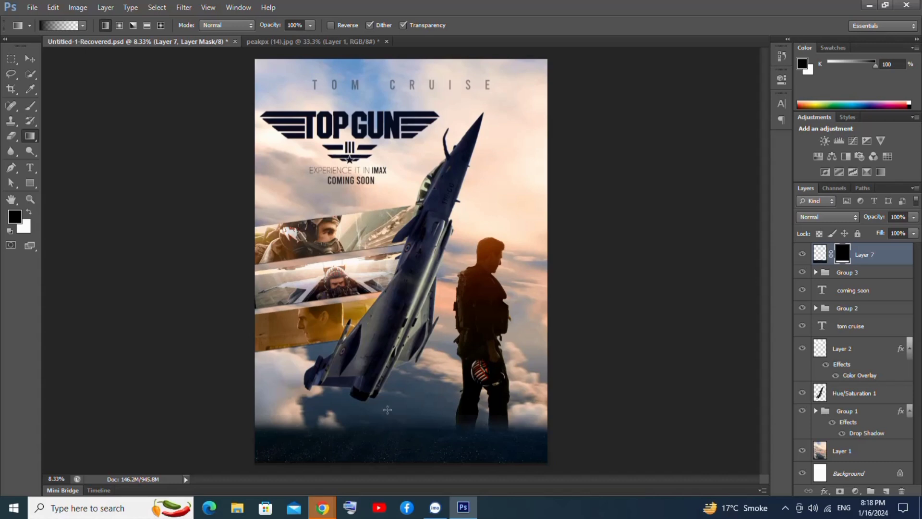
left_click_drag(386, 435, 386, 436)
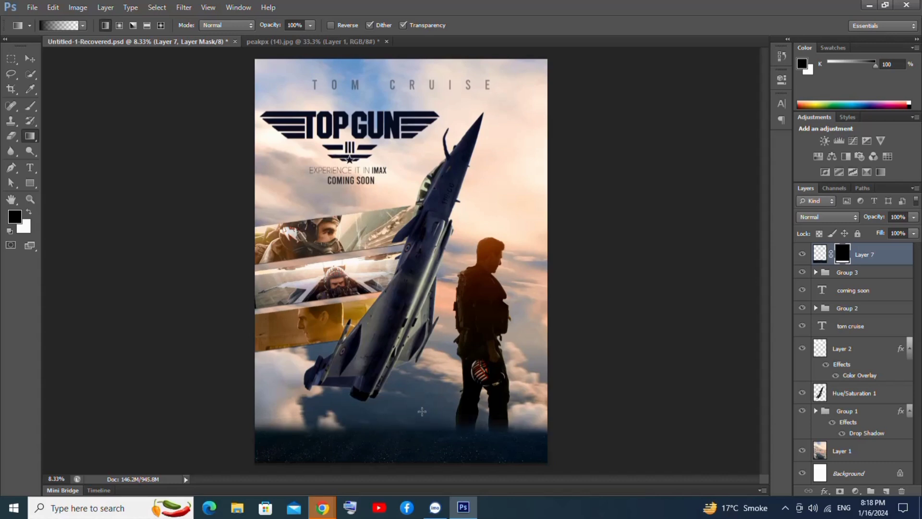
left_click_drag(889, 258, 899, 288)
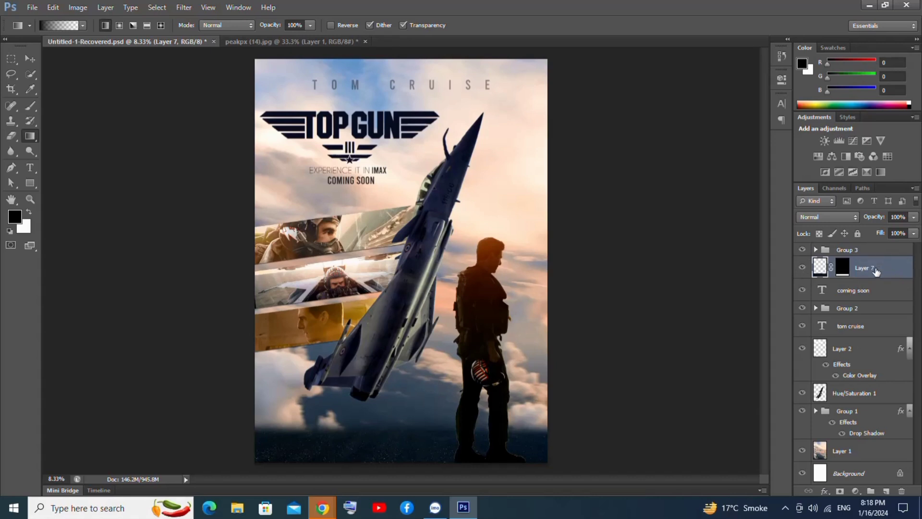
Step: Close the peakpx (14) document and open the Paramount logo image from the top gun folder
left_click(29, 59)
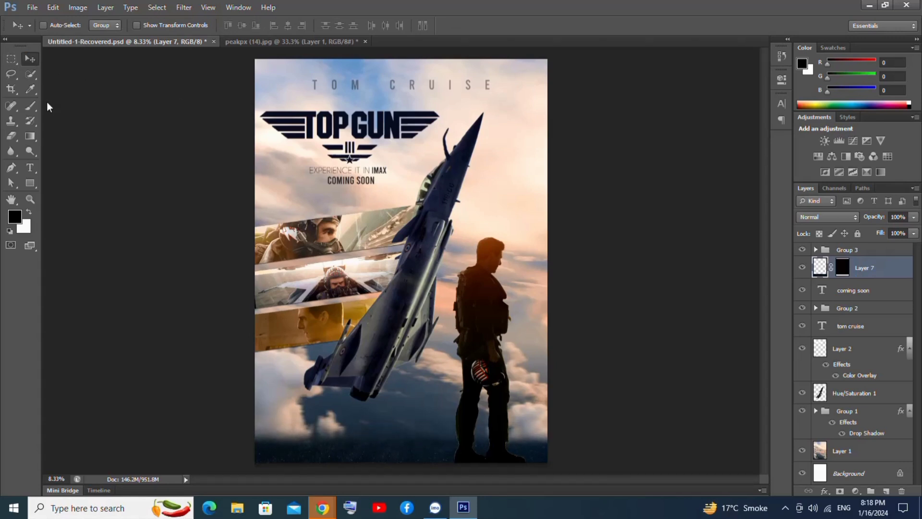
left_click(365, 41)
left_click(462, 196)
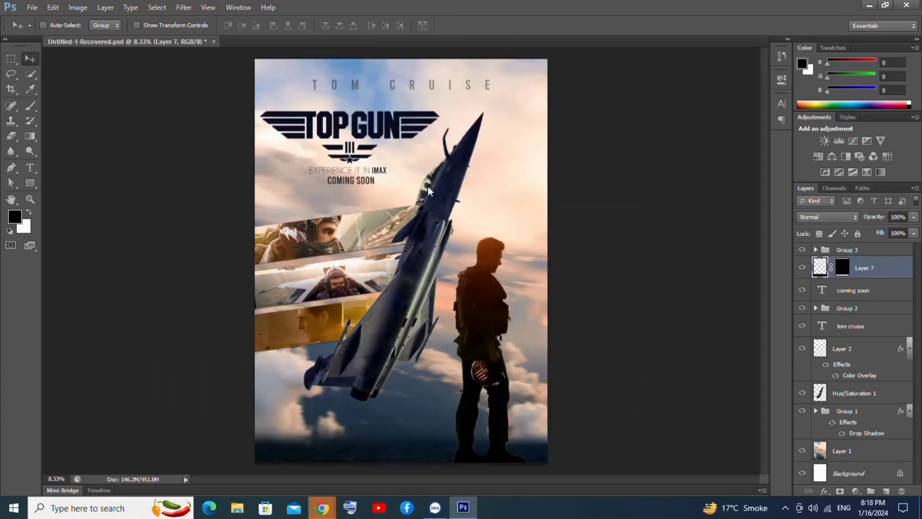
left_click(32, 7)
left_click(38, 27)
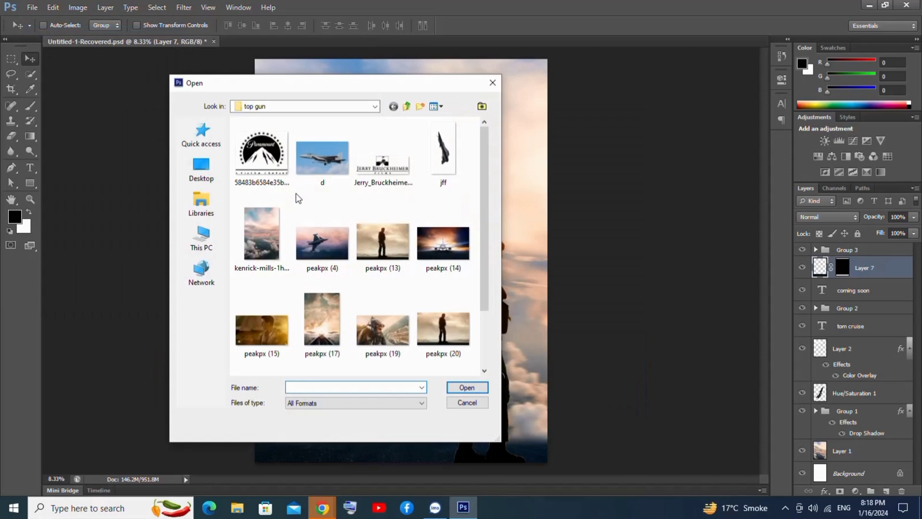
double_click(262, 152)
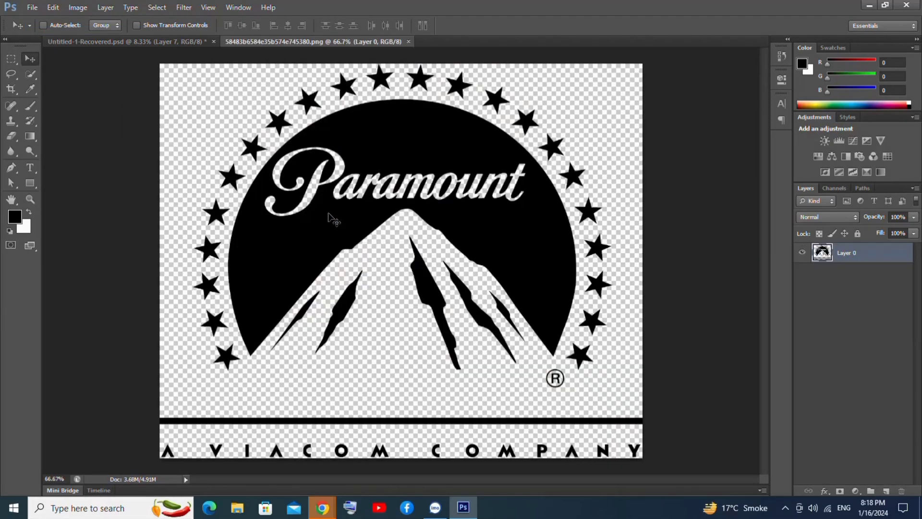
Step: Bring the Paramount logo into the poster and scale it to about 47% over the dark ground near the lower-left corner
left_click_drag(326, 212, 301, 454)
key("ctrl+t")
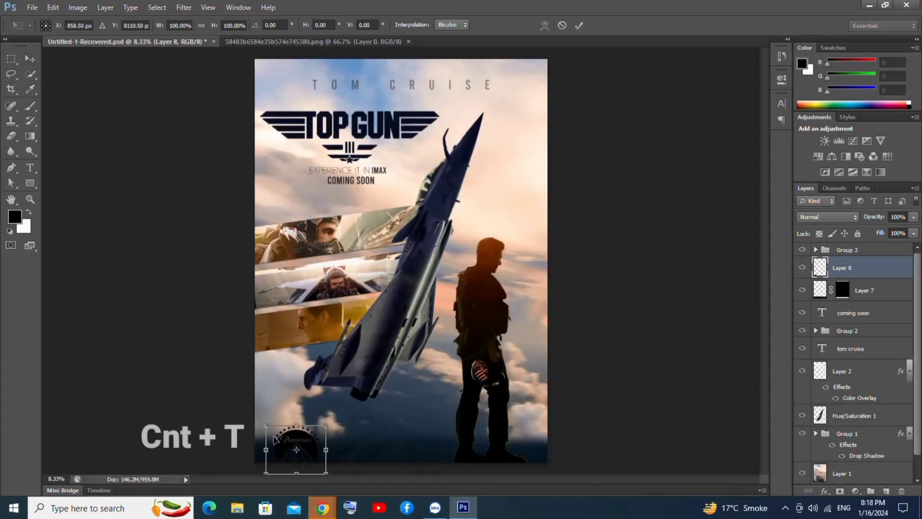
left_click_drag(264, 425, 297, 451)
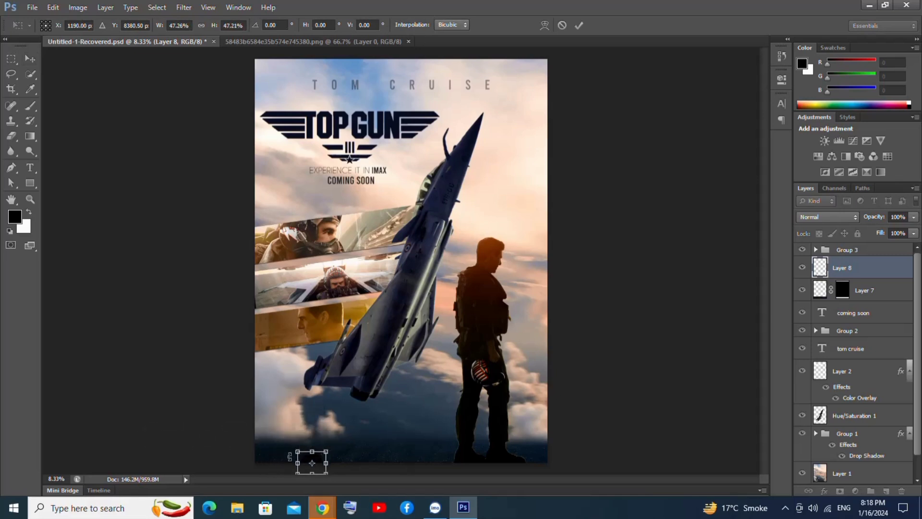
key("Return")
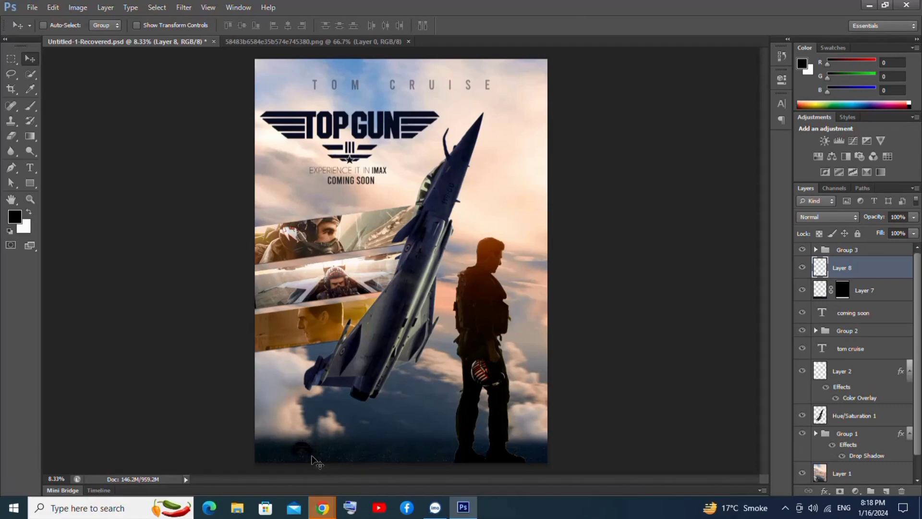
Step: Move the Paramount logo layer above Group 3 and give it a Color Overlay of #926301 sampled from the golden photo stripe
key("ctrl+plus")
key("ctrl+plus")
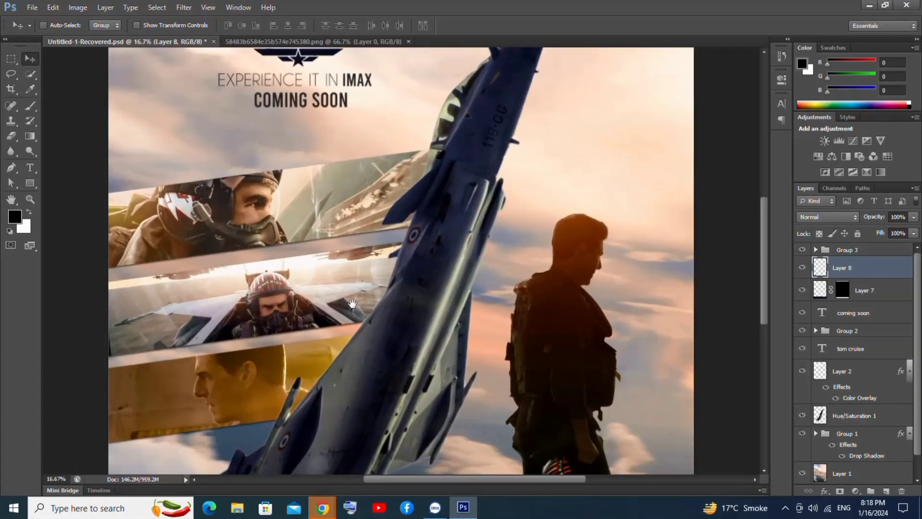
left_click_drag(366, 230, 472, 115)
left_click_drag(855, 270, 865, 245)
right_click(865, 255)
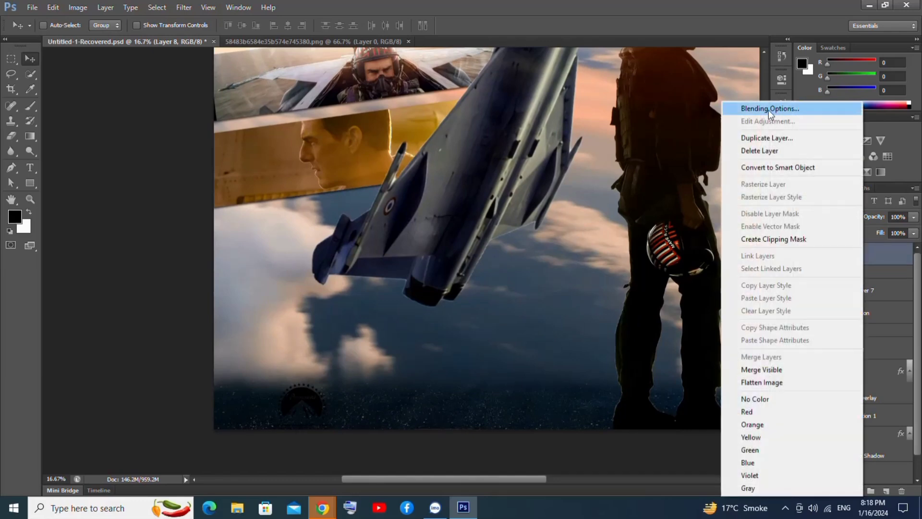
left_click(769, 109)
left_click(548, 218)
left_click(749, 119)
left_click(416, 126)
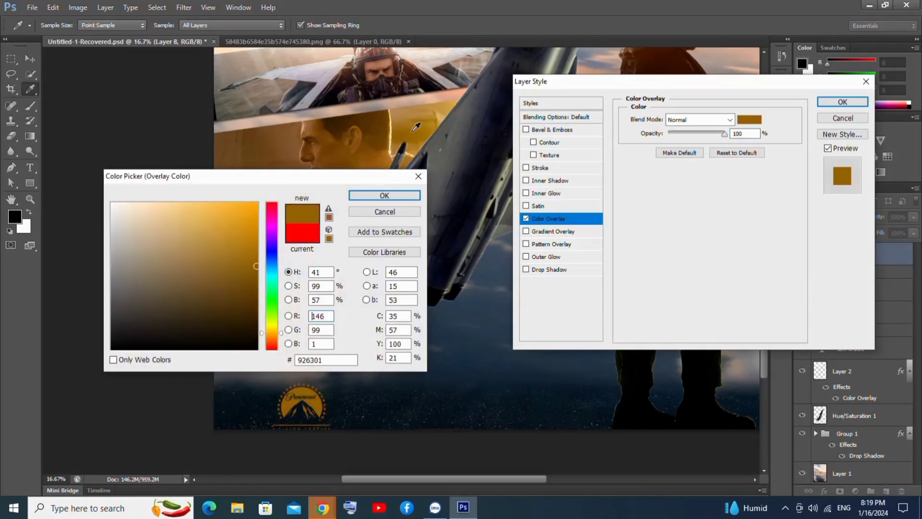
left_click(391, 195)
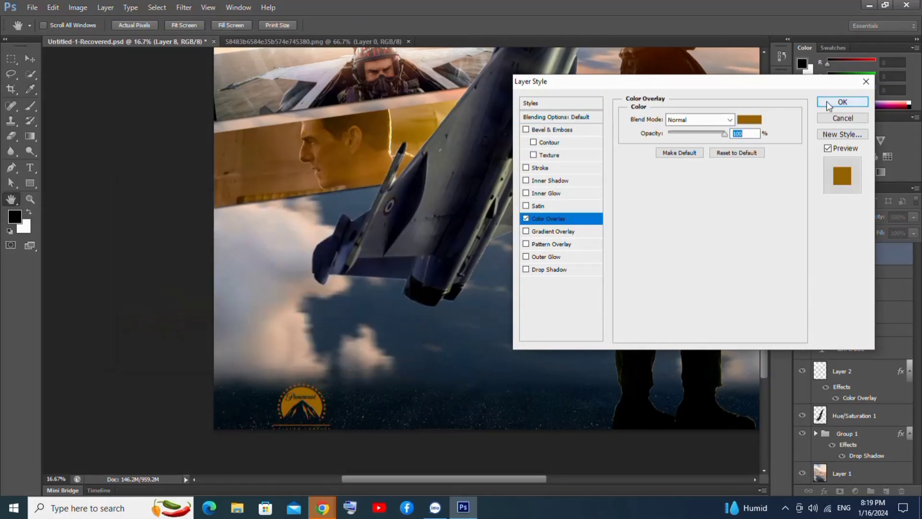
left_click(842, 102)
Step: Scale the Paramount logo to about 51% and place it in the poster's lower-left corner
key("ctrl+t")
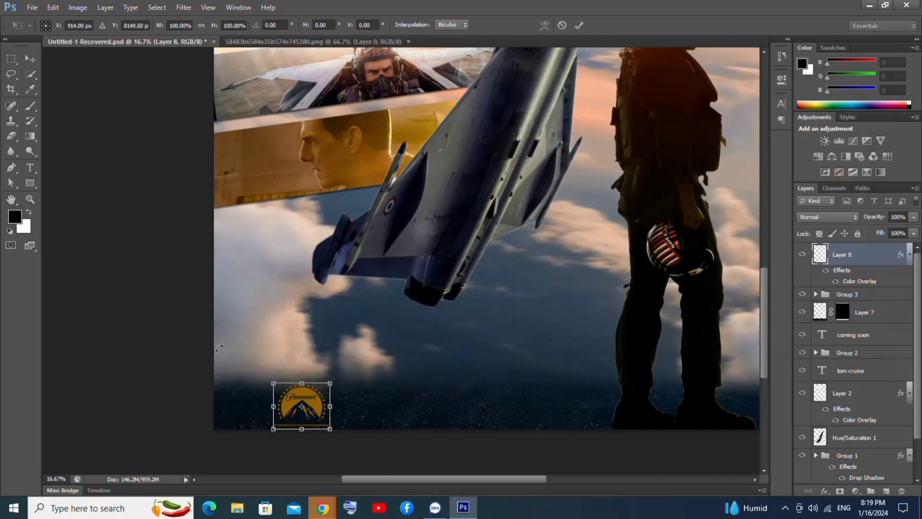
left_click_drag(273, 383, 241, 413)
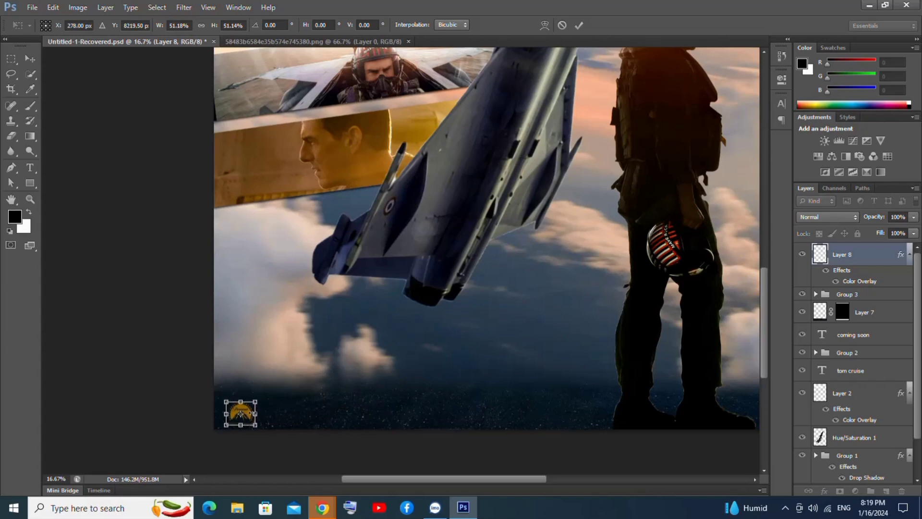
key("Return")
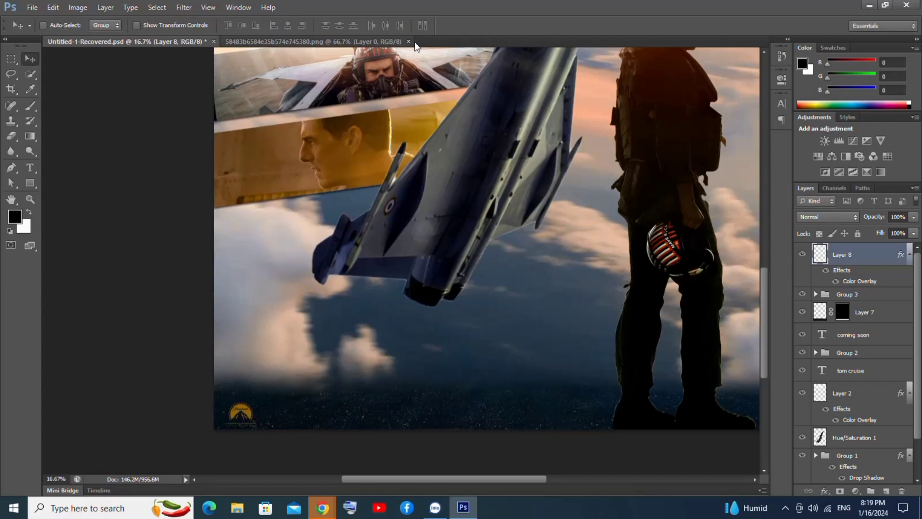
Step: Open the Jerry_Bruckheimer_Films_2 logo from the top gun folder and bring it into the poster
left_click(33, 7)
left_click(44, 31)
double_click(383, 176)
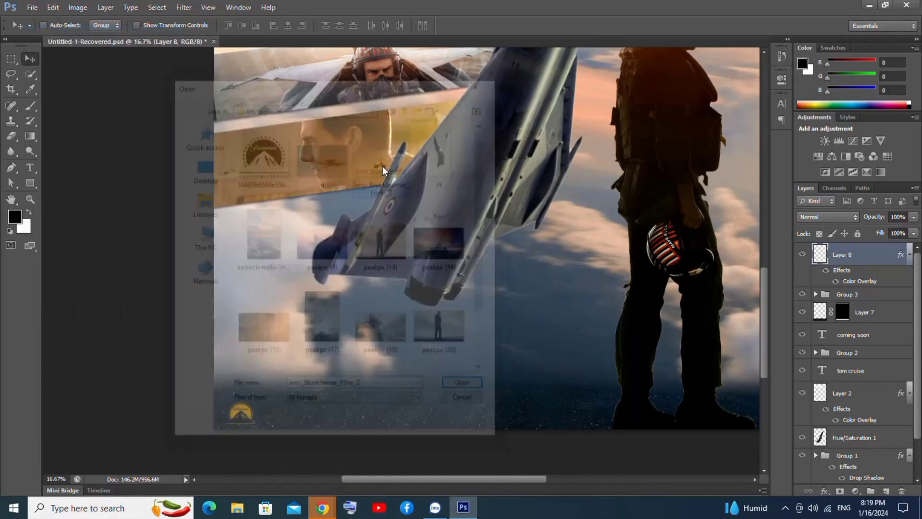
left_click_drag(325, 180, 485, 277)
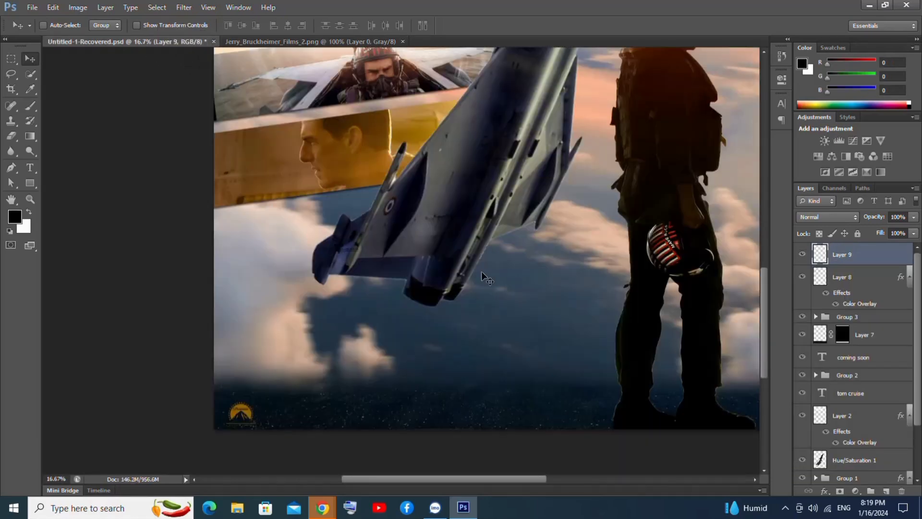
Step: Give the Jerry Bruckheimer logo layer a Color Overlay of #926301 sampled from the Paramount logo
right_click(847, 250)
left_click(771, 112)
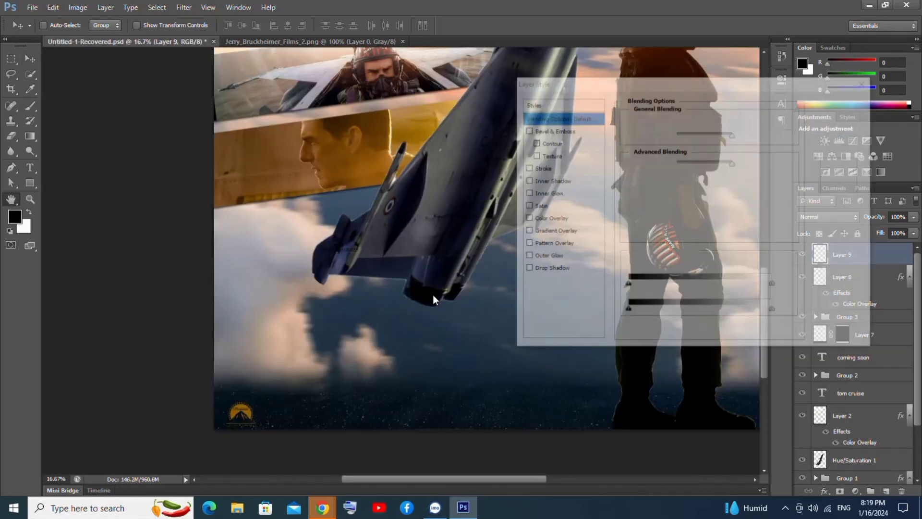
left_click(560, 218)
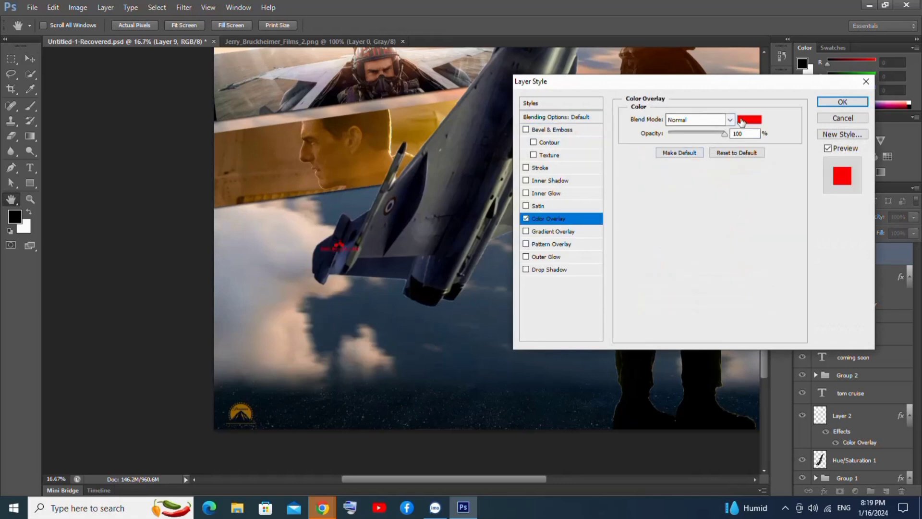
left_click(742, 121)
left_click(252, 411)
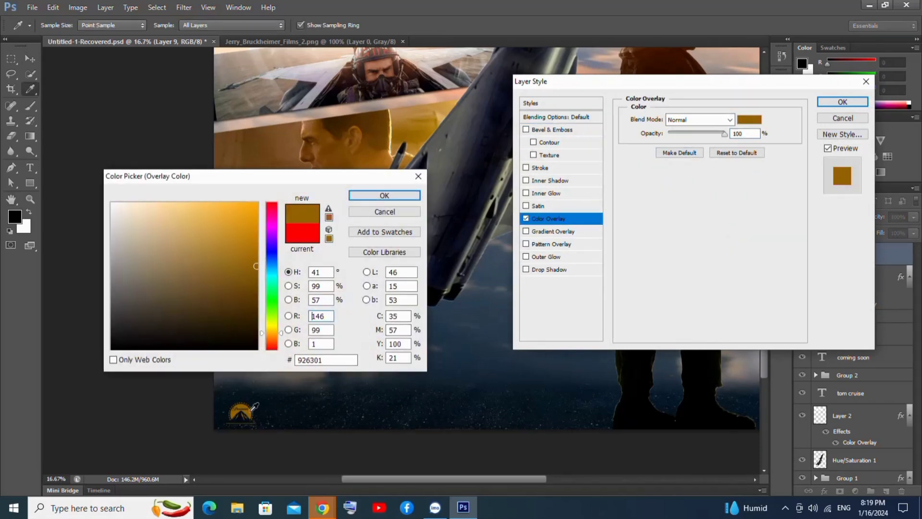
left_click(385, 195)
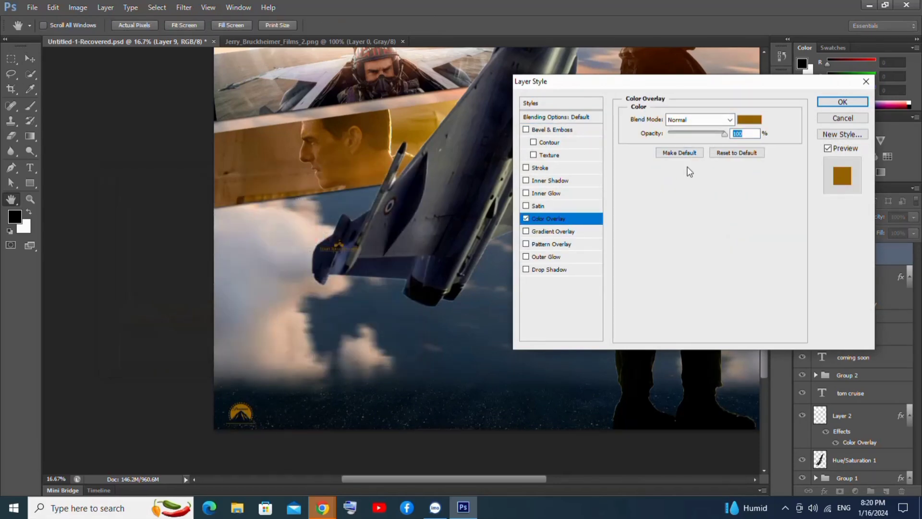
left_click(834, 106)
Step: Enlarge the Jerry Bruckheimer logo, place it just right of the Paramount logo and nudge it to leave a small gap
key("ctrl+t")
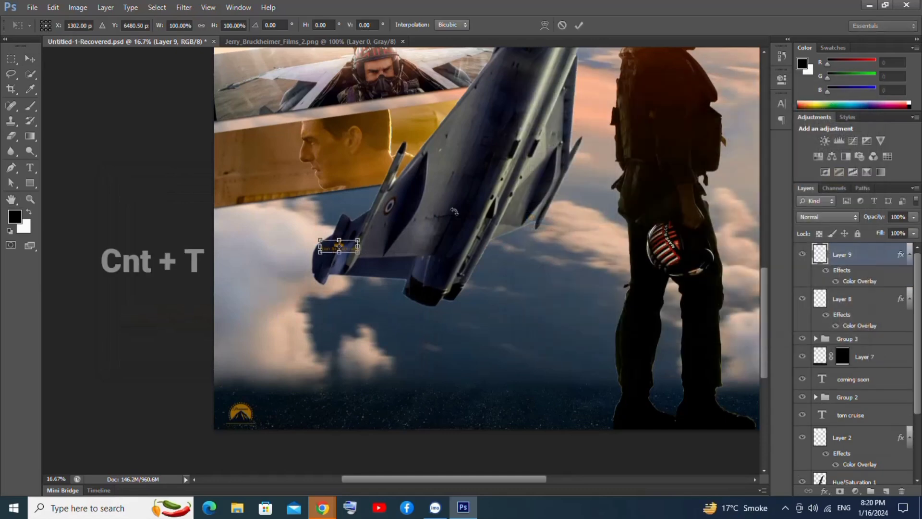
left_click_drag(357, 252, 300, 419)
key("Return")
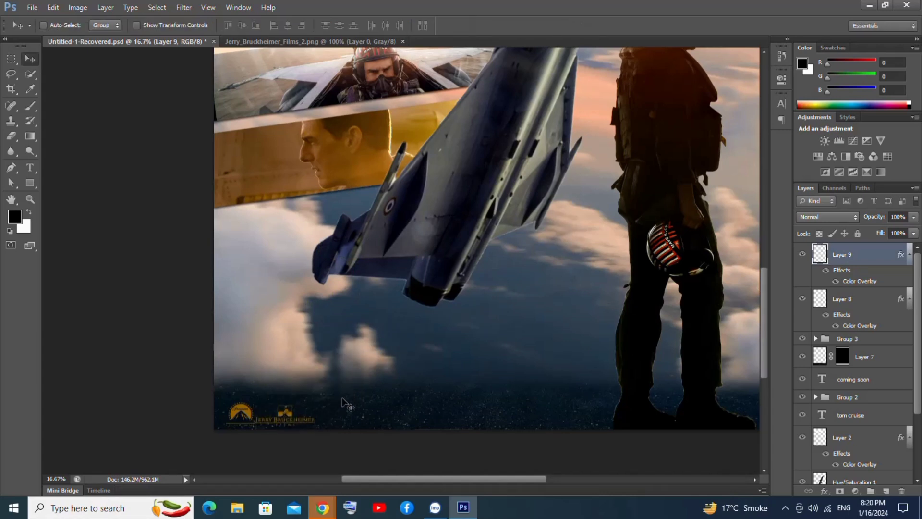
key("shift+Right")
key("shift+Right")
key("shift+Right")
key("shift+Right")
key("shift+Right")
key("shift+Left")
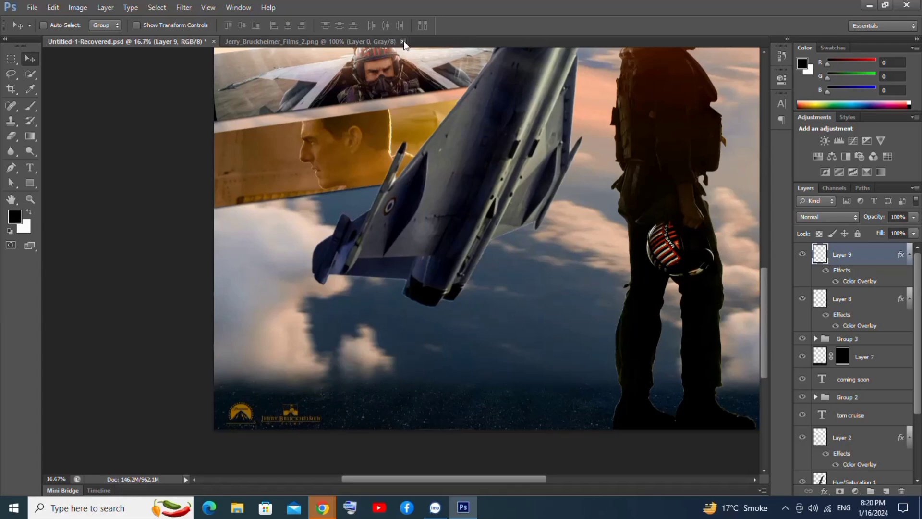
Step: Close the Jerry_Bruckheimer_Films_2 document, then open Skydance_MEDIA_RGB-300 and bring its logo into the poster
left_click(403, 41)
left_click(33, 7)
left_click(44, 28)
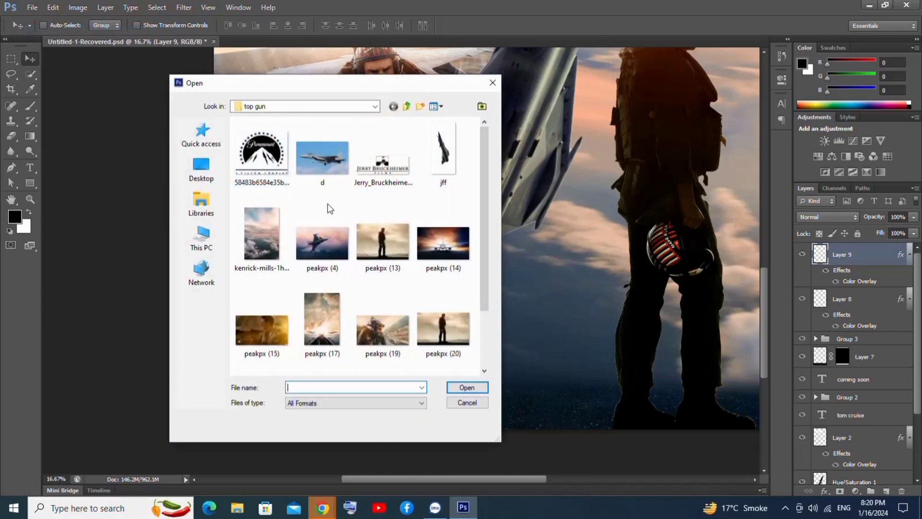
scroll(381, 204, "down", 2)
double_click(269, 329)
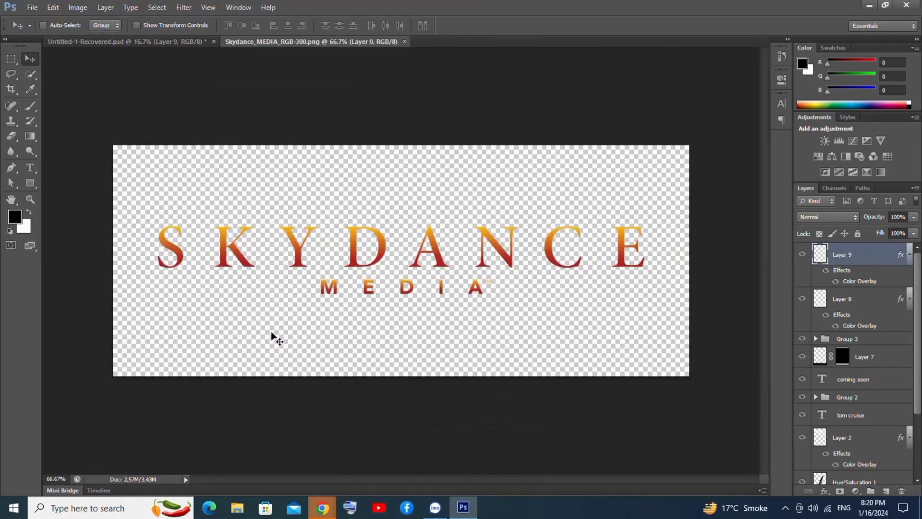
left_click_drag(313, 269, 392, 265)
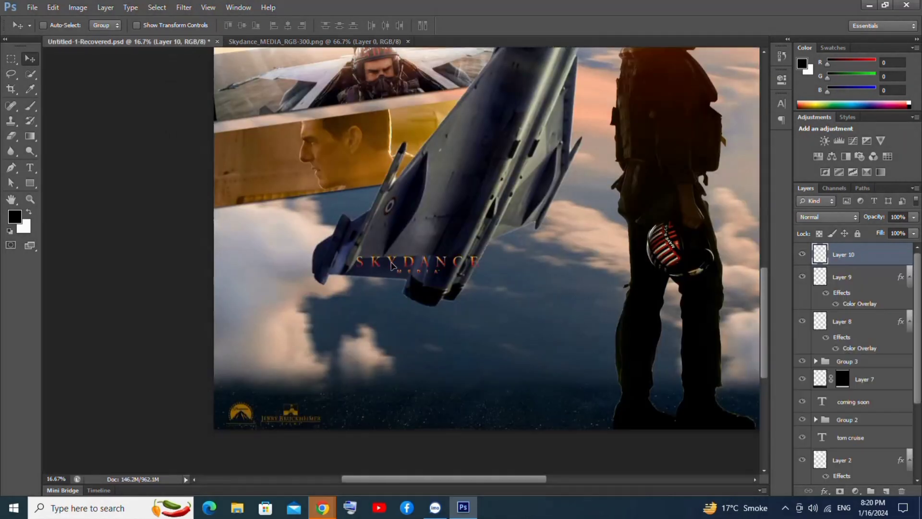
Step: Give the Skydance logo layer a Color Overlay of #926301 sampled from the Paramount logo
right_click(845, 260)
left_click(774, 109)
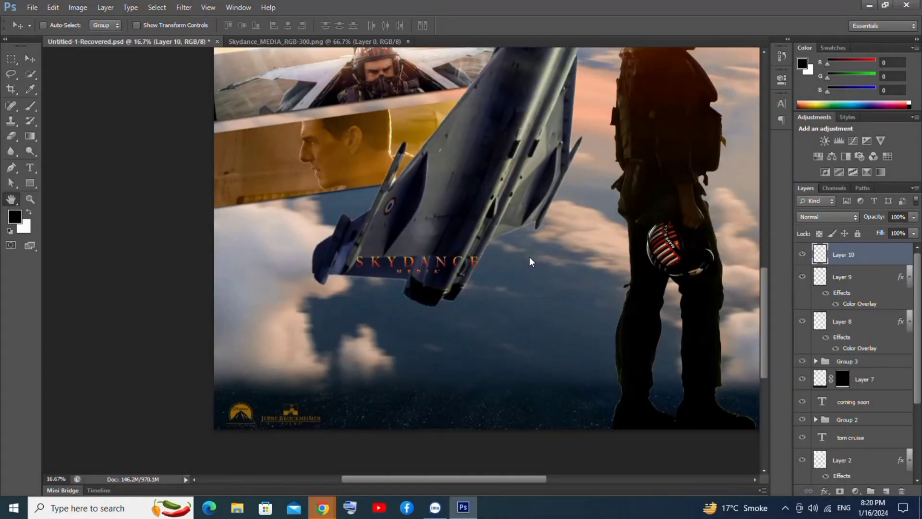
left_click(548, 218)
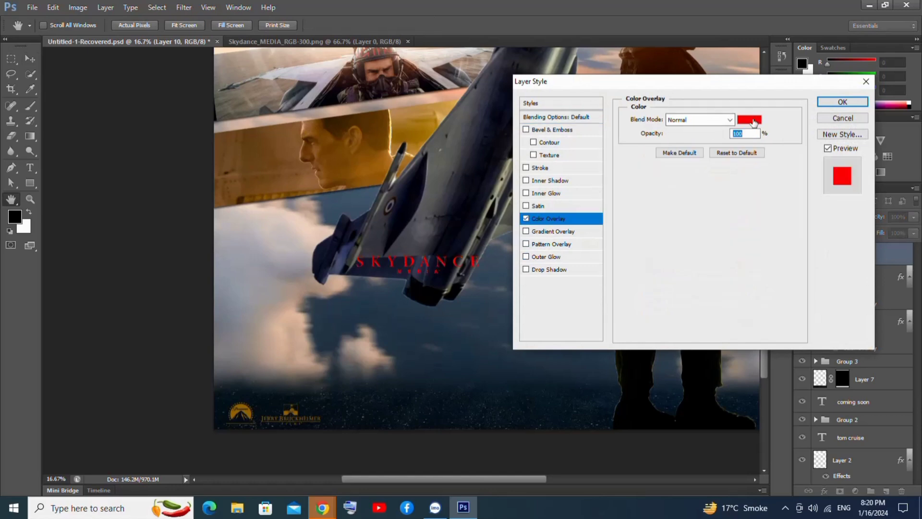
left_click(754, 123)
left_click(233, 411)
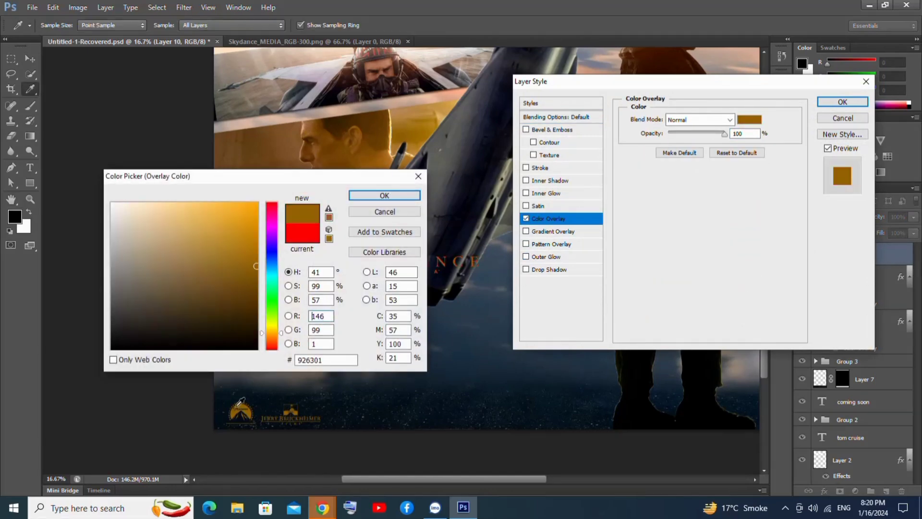
left_click(385, 196)
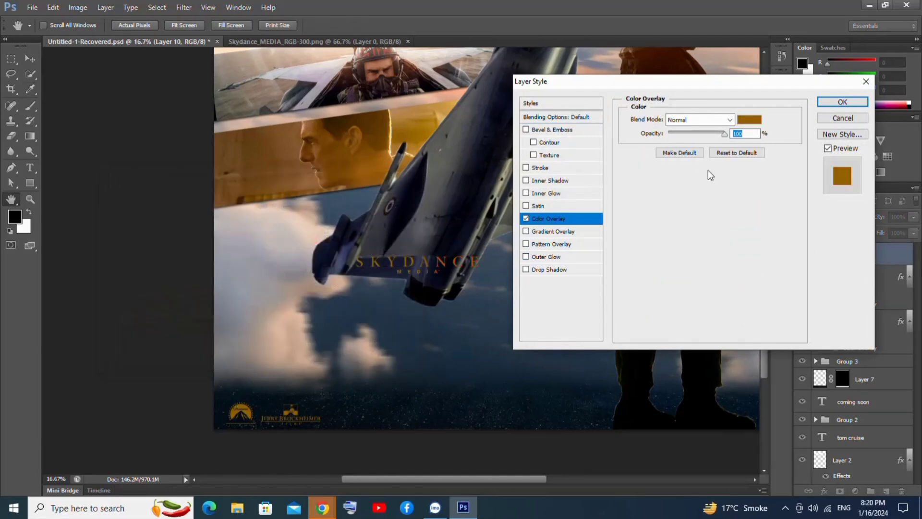
left_click(842, 102)
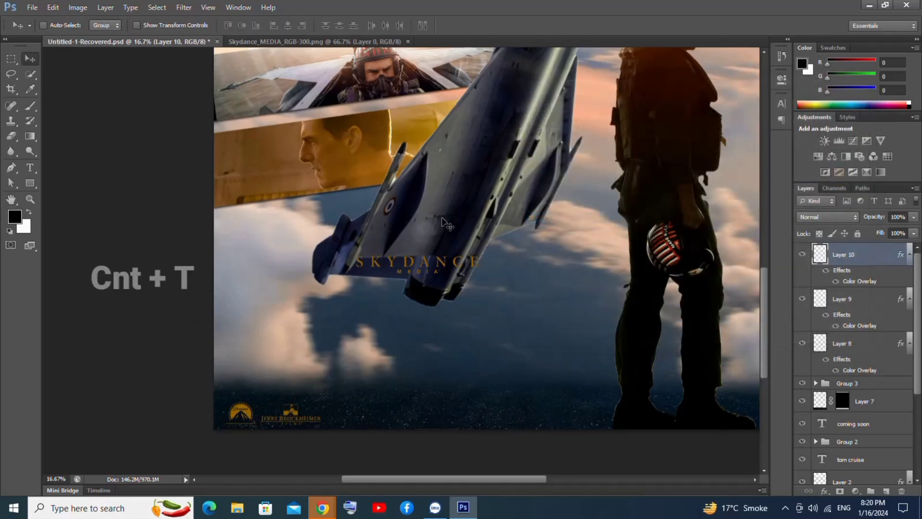
Step: Scale down the Skydance logo and place it just right of the Jerry Bruckheimer logo
key("ctrl+t")
left_click_drag(355, 276, 405, 273)
key("Return")
left_click_drag(460, 269, 383, 416)
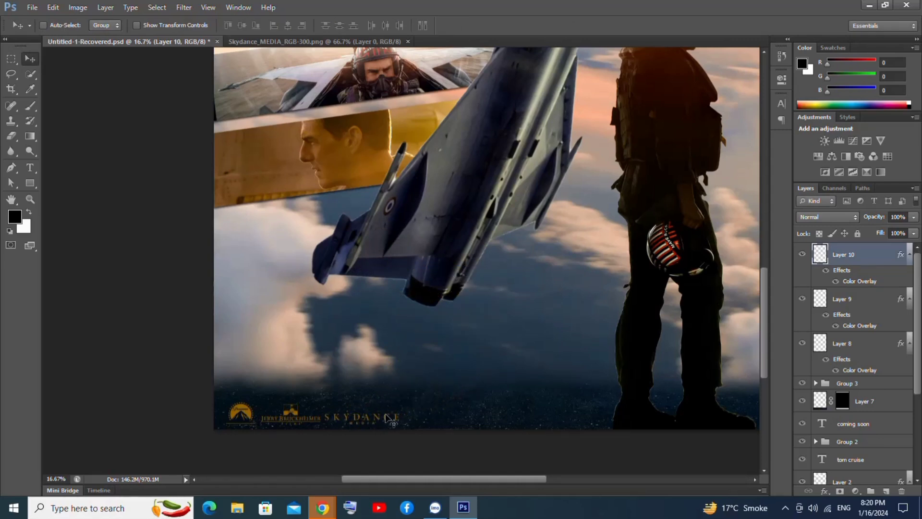
Step: Select all three studio logo layers and nudge them together slightly up and right, away from the poster's lower-left corner
left_click(856, 343, "shift")
key("shift+Up")
key("shift+Up")
key("shift+Up")
key("shift+Up")
key("shift+Up")
key("shift+Up")
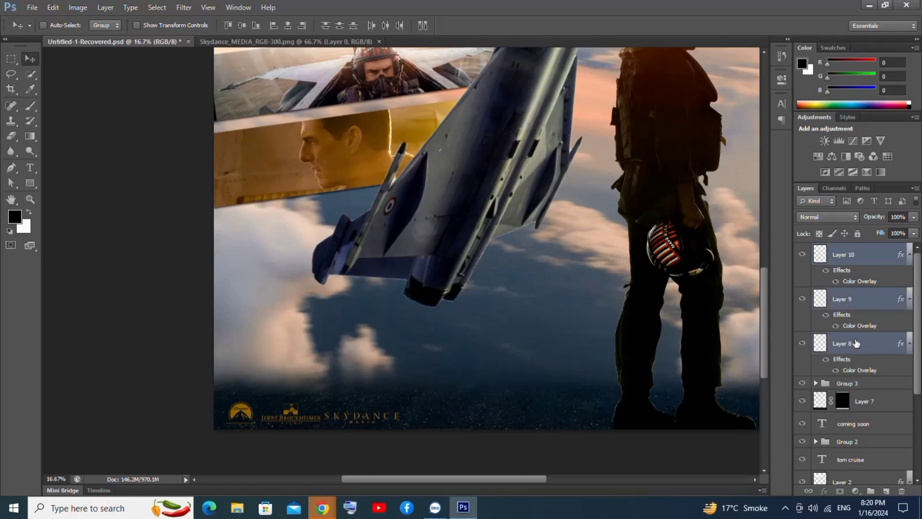
key("shift+Right")
key("shift+Right")
key("shift+Right")
key("shift+Right")
key("shift+Right")
key("shift+Right")
key("shift+Right")
key("shift+Right")
key("shift+Right")
key("shift+Right")
key("shift+Right")
key("shift+Right")
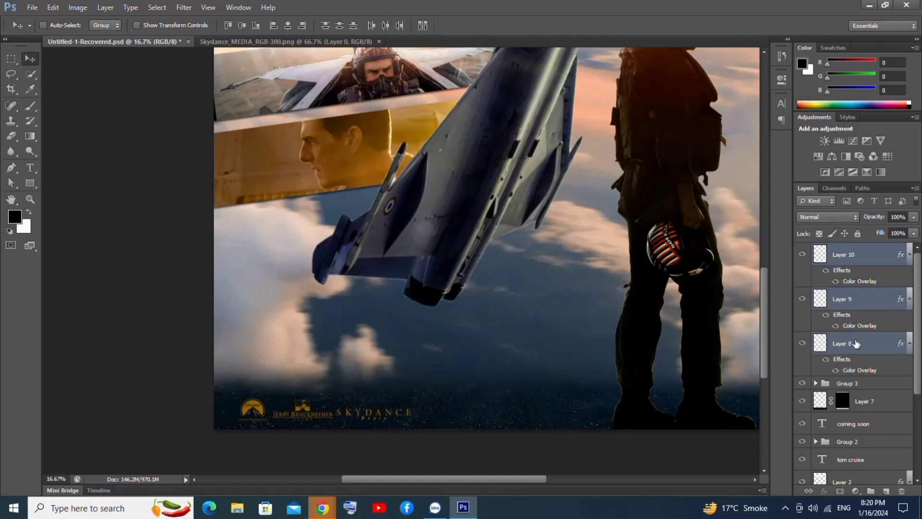
Step: Add a white Caviar Dreams text box over the jet's tail reading "MAVERICK IS BACK"
key("ctrl+0")
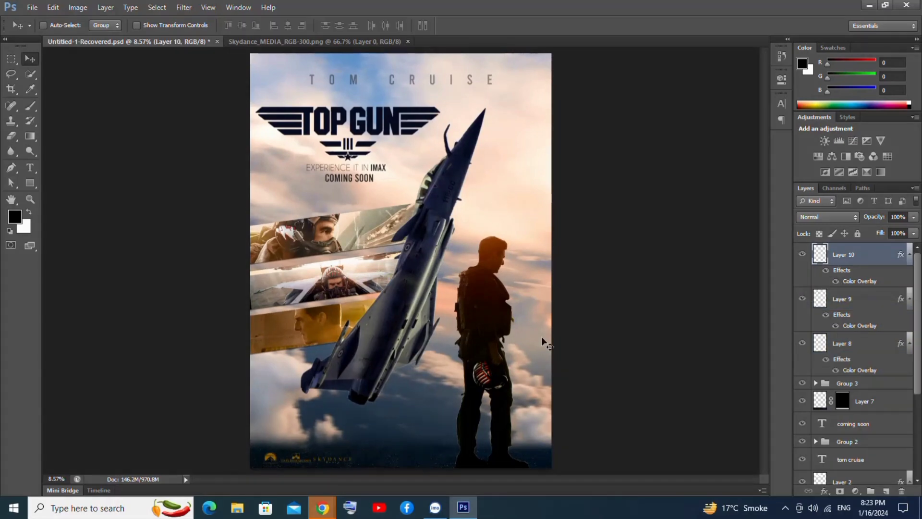
left_click(33, 169)
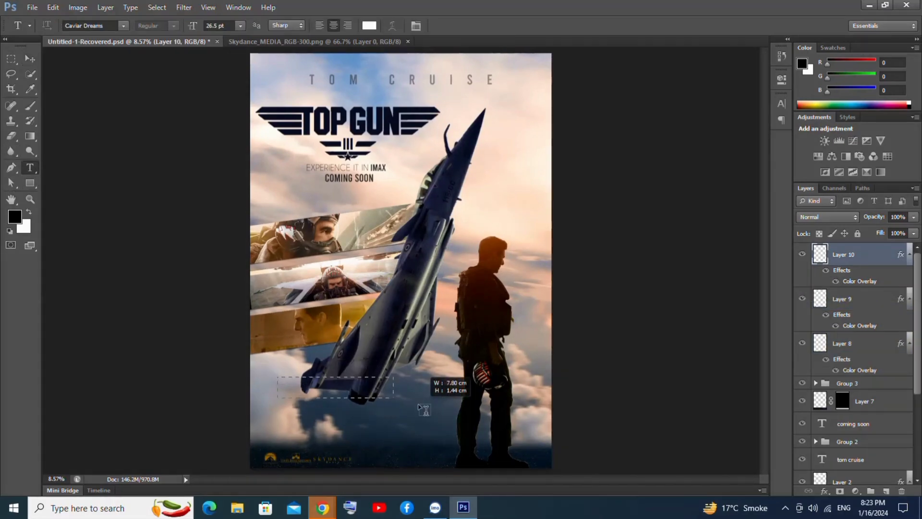
left_click_drag(278, 377, 487, 415)
type("MAVER")
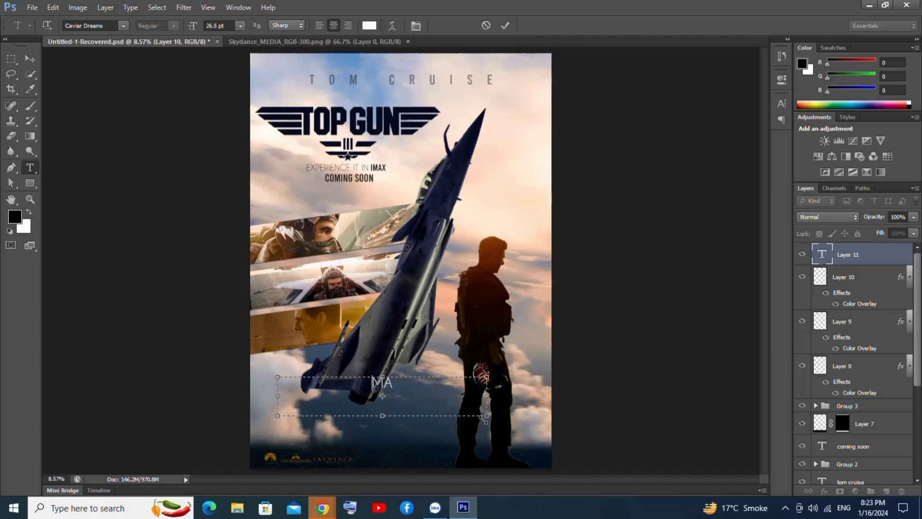
type("ICK I")
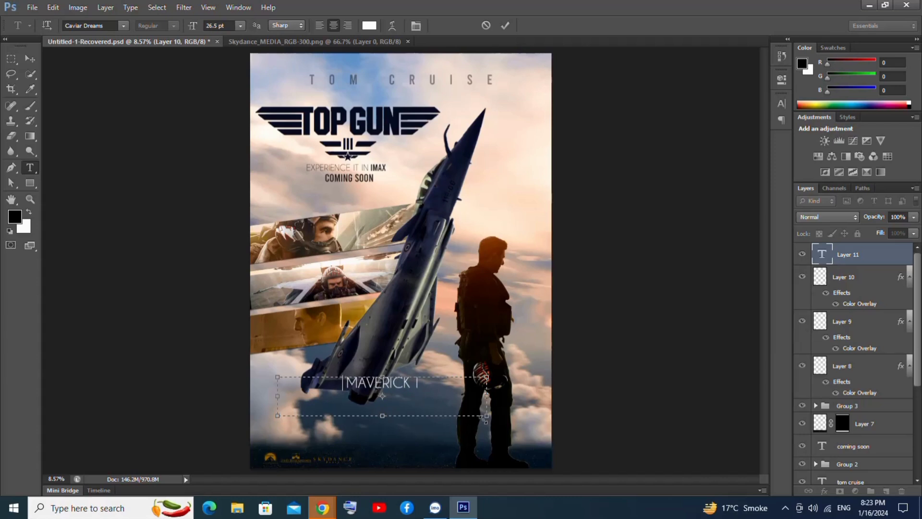
type("S BACK")
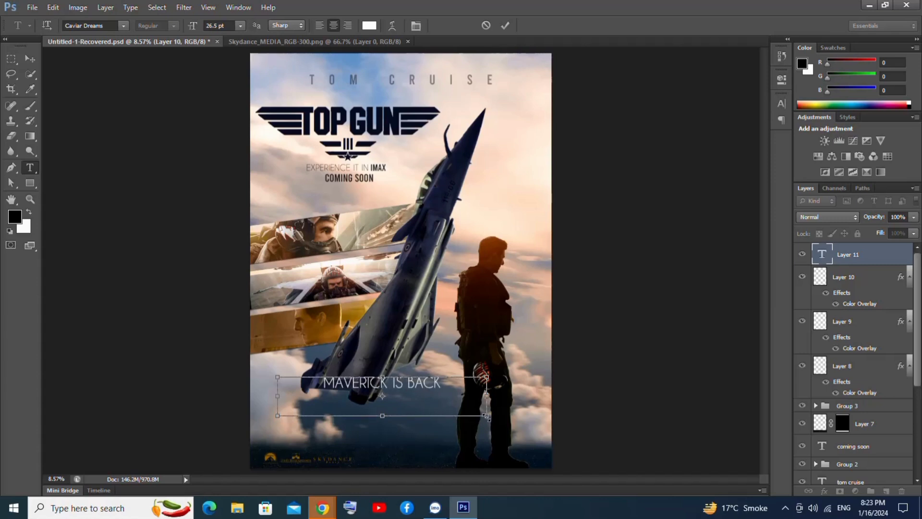
Step: Set the MAVERICK IS BACK text to 19.5 pt with a tracking of 20
key("ctrl+a")
left_click(215, 26)
scroll(215, 27, "down", 7)
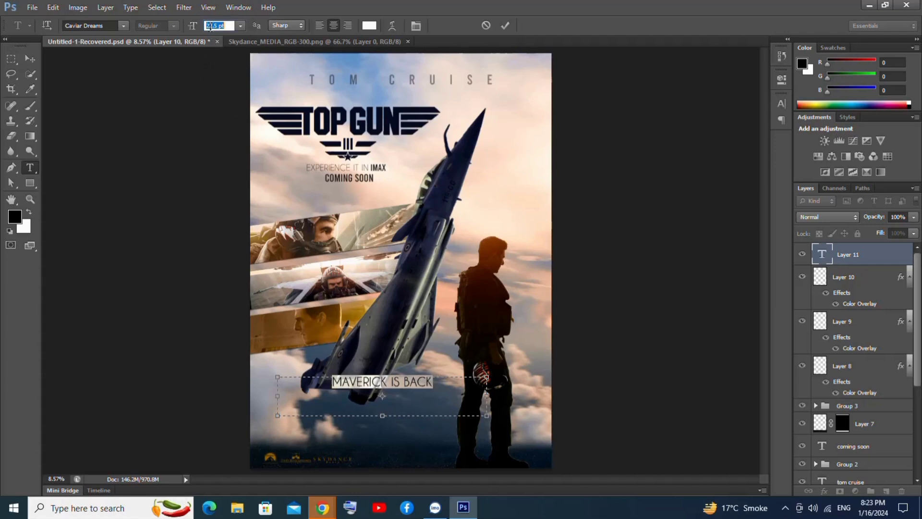
left_click(416, 26)
left_click(731, 141)
scroll(731, 141, "up", 2)
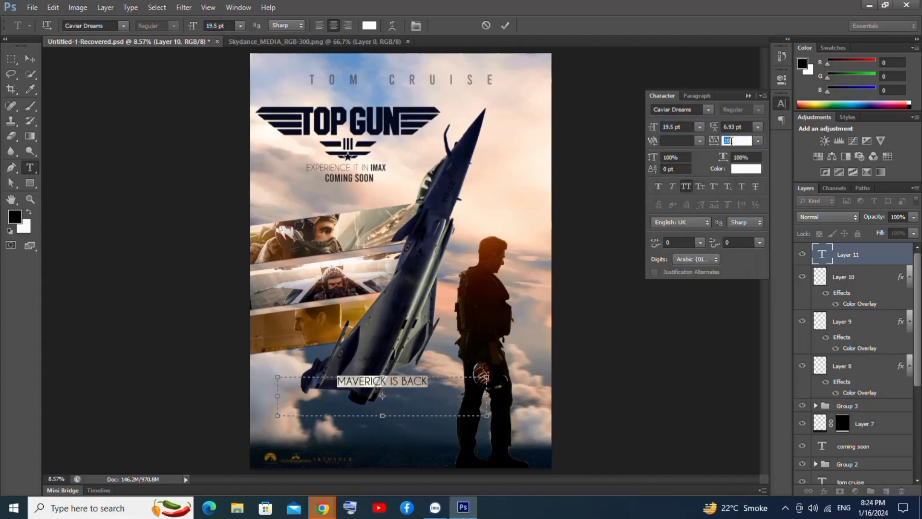
Step: Move the MAVERICK IS BACK text below the jet and centre it horizontally on the Background
left_click(30, 59)
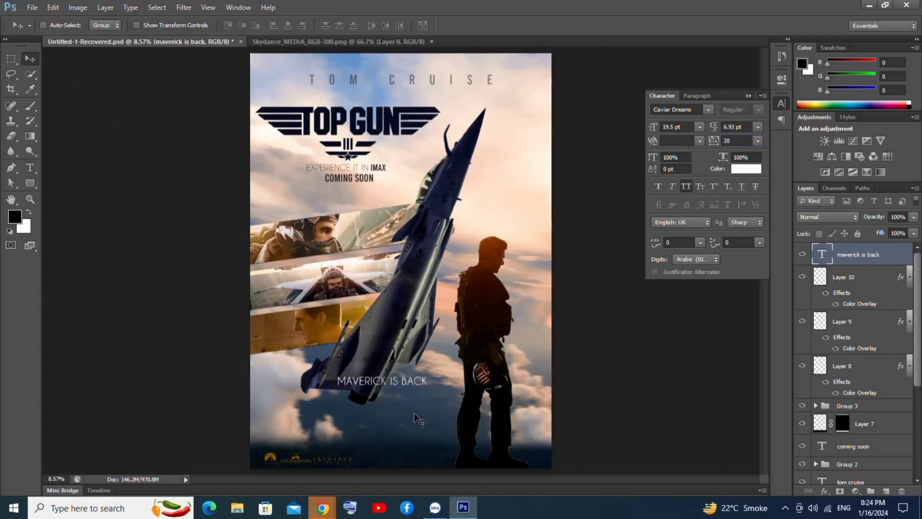
left_click_drag(417, 393, 430, 422)
scroll(844, 439, "down", 5)
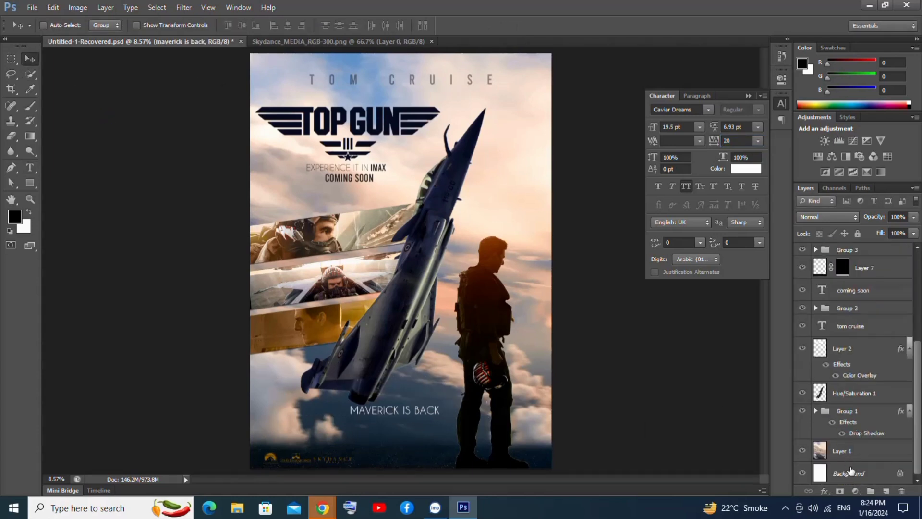
left_click(849, 475)
left_click(288, 25)
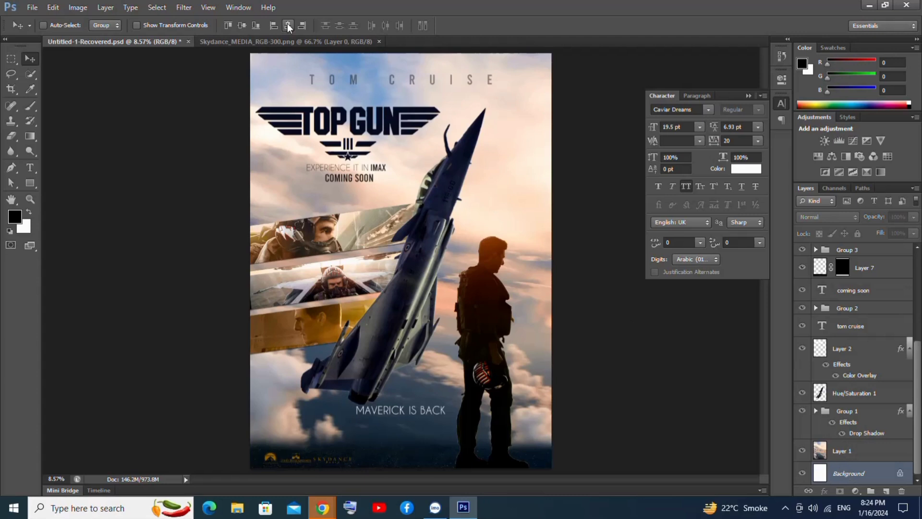
Step: Nudge the MAVERICK IS BACK text down to sit a little above the studio logos
scroll(849, 287, "up", 5)
scroll(850, 287, "up", 1)
left_click(858, 262)
key("shift+Down")
key("shift+Down")
key("shift+Down")
key("shift+Down")
key("shift+Down")
key("shift+Down")
key("shift+Down")
key("shift+Down")
key("shift+Down")
key("shift+Down")
key("shift+Down")
key("shift+Down")
key("shift+Down")
key("shift+Down")
key("shift+Down")
key("shift+Down")
key("shift+Down")
key("shift+Down")
key("shift+Down")
key("shift+Down")
key("shift+Down")
key("shift+Down")
key("shift+Down")
key("shift+Down")
key("shift+Down")
key("shift+Down")
key("shift+Down")
key("shift+Down")
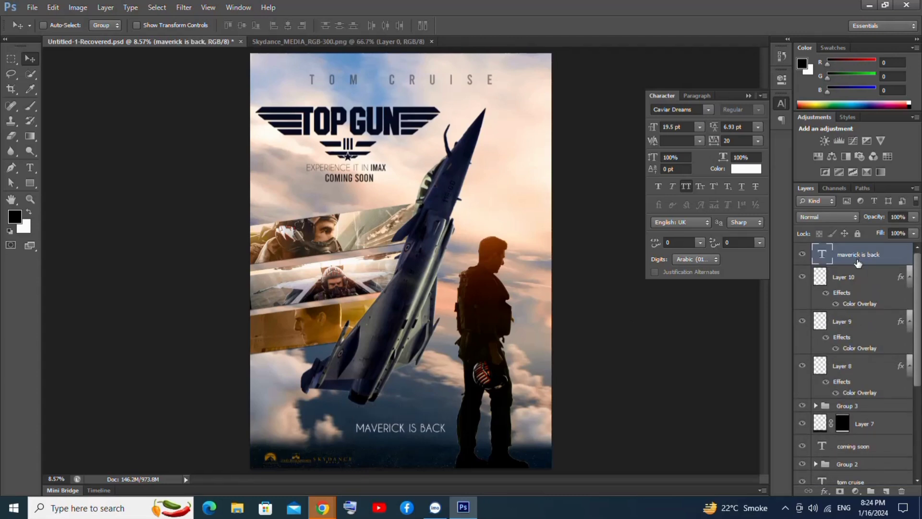
key("shift+Down")
key("shift+Down")
key("shift+Down")
key("shift+Down")
key("shift+Down")
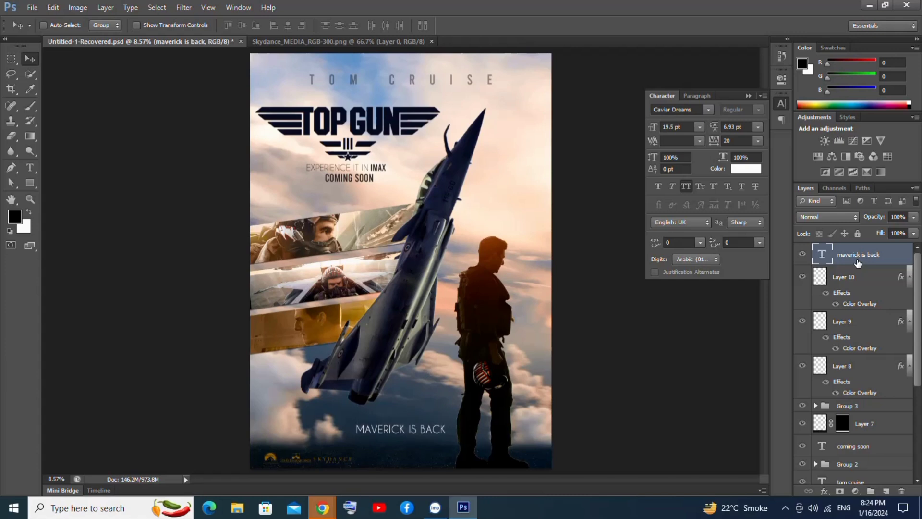
Step: Lower the opacity of the MAVERICK IS BACK text layer to 50%
left_click(898, 217)
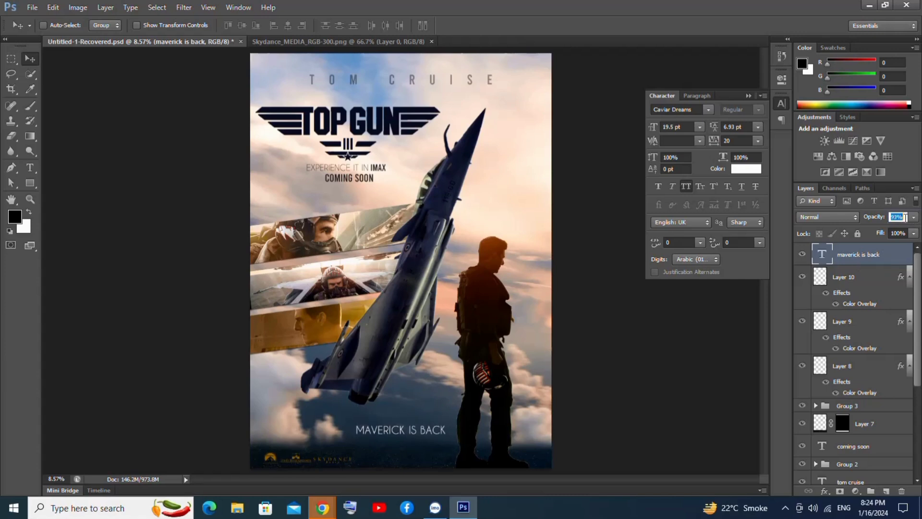
type("56")
key("Return")
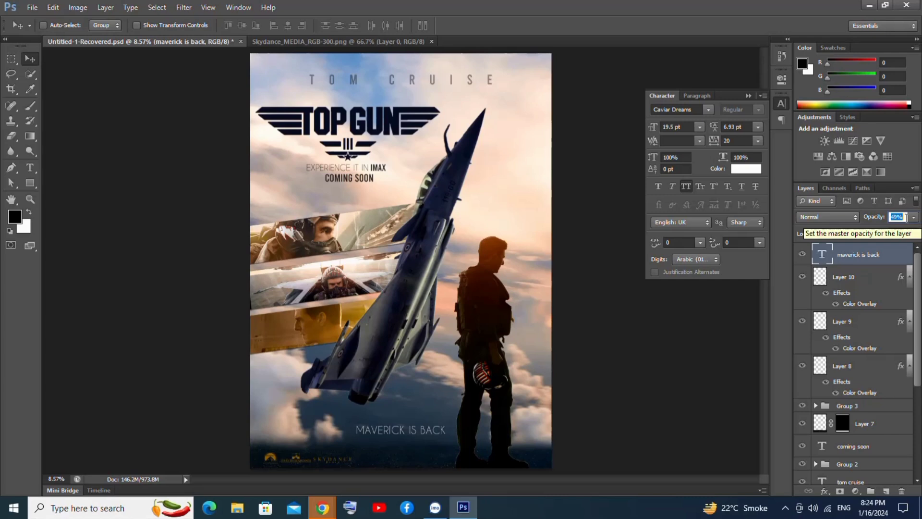
left_click(749, 96)
Step: Enlarge the three studio logos together and nudge them slightly down toward the poster's lower edge
left_click(846, 277)
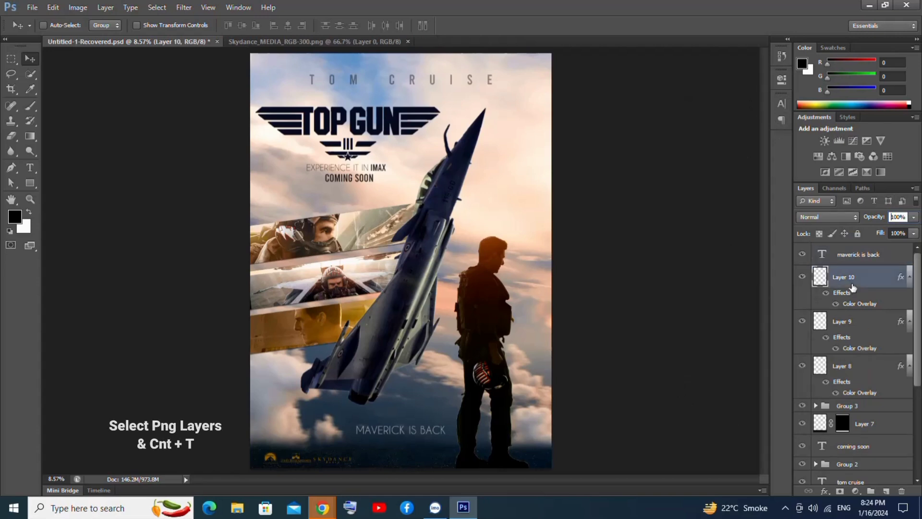
left_click(862, 368, "shift")
key("ctrl+t")
left_click_drag(360, 449, 390, 435)
key("Return")
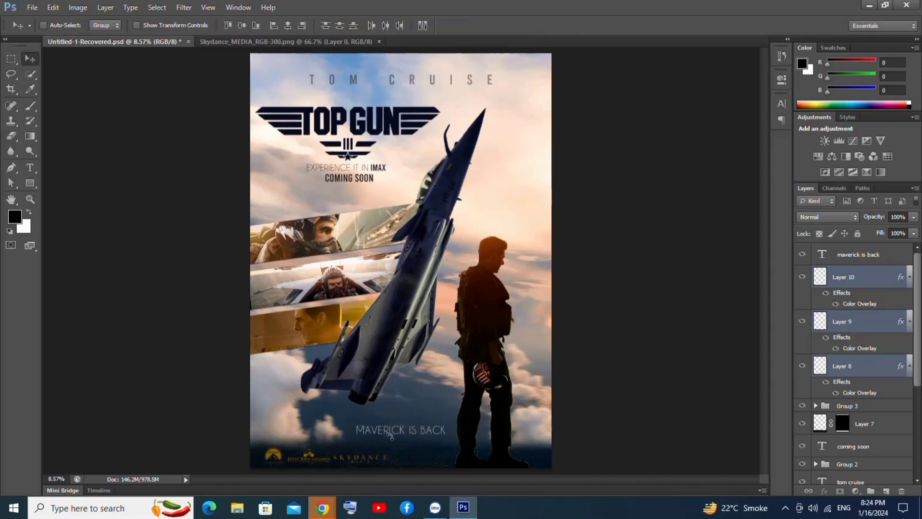
key("shift+Down")
key("shift+Down")
key("shift+Down")
key("shift+Down")
key("shift+Down")
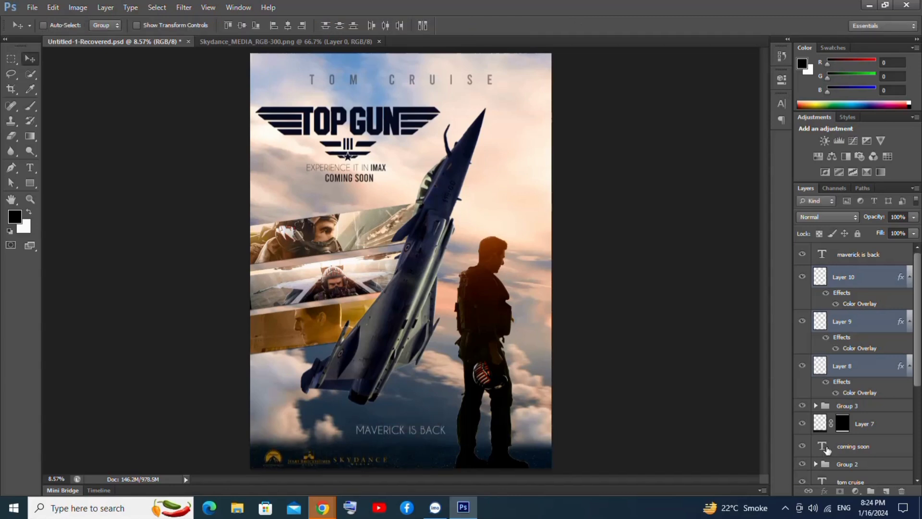
left_click(863, 427)
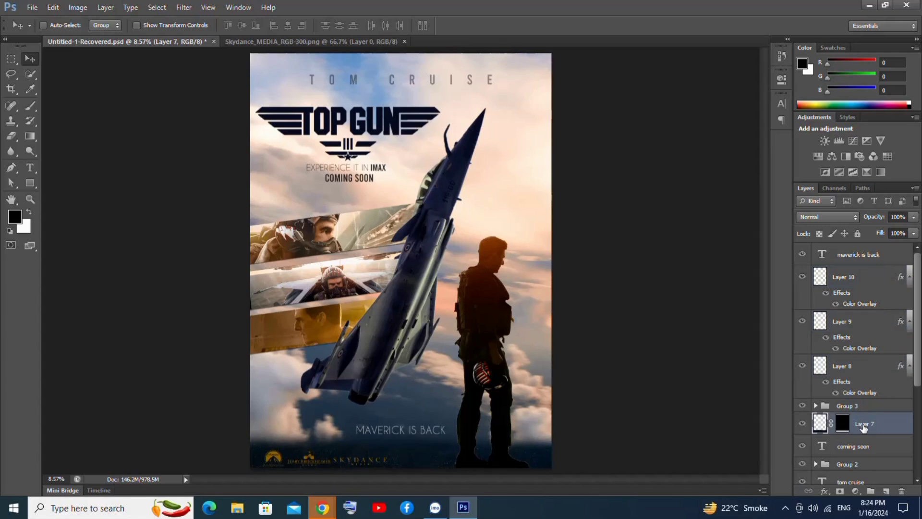
left_click(848, 370)
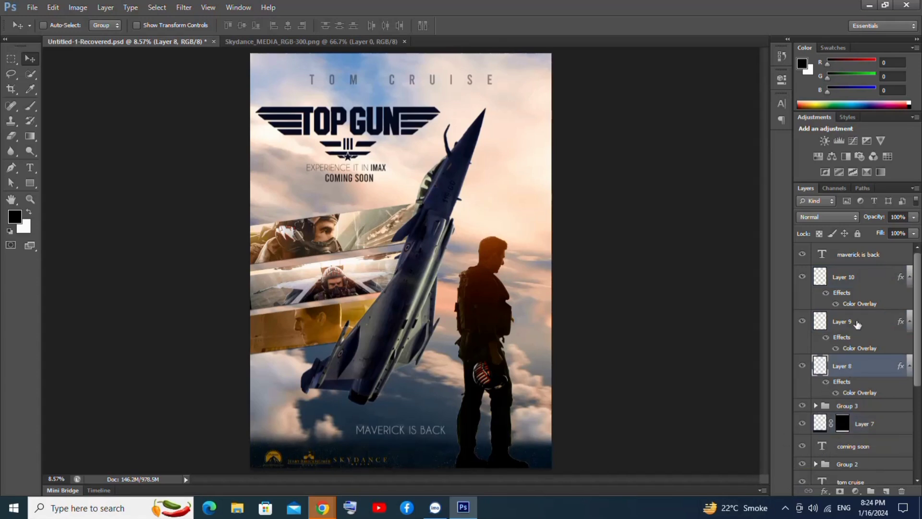
left_click(857, 281, "shift")
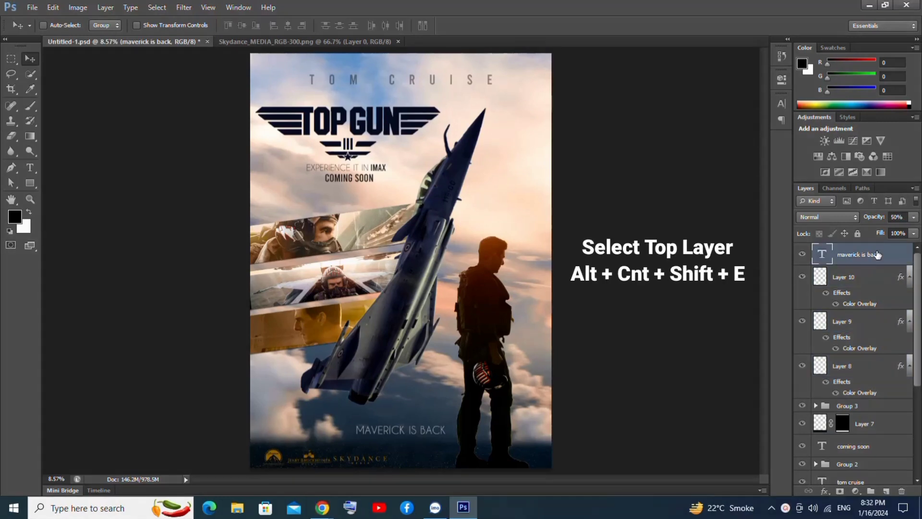
Step: Stamp all visible layers into a new top layer and render a 50-300mm Zoom Lens Flare at 161% brightness in its upper-right corner
key("ctrl+alt+shift+e")
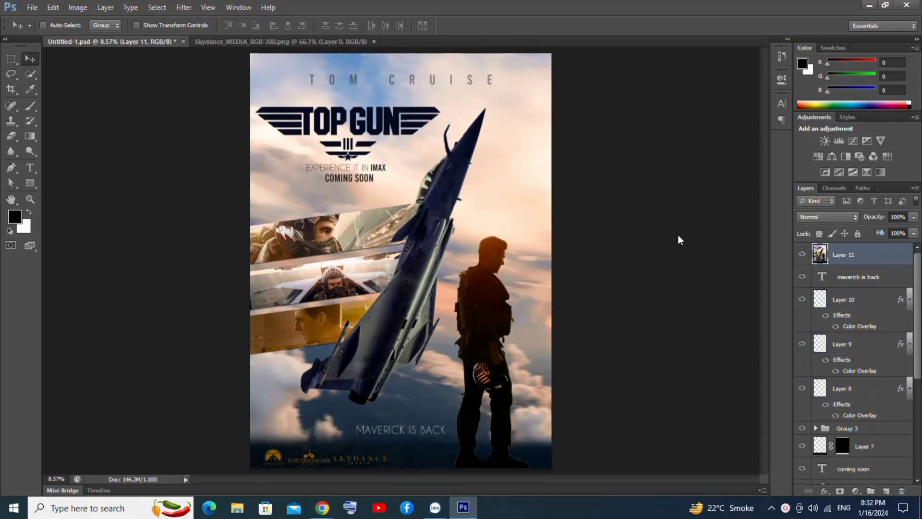
left_click(187, 7)
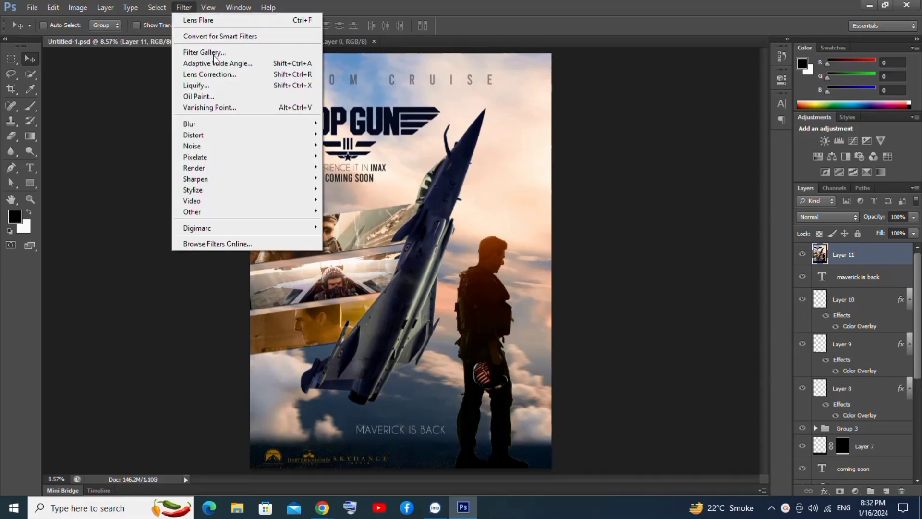
mouse_move(234, 170)
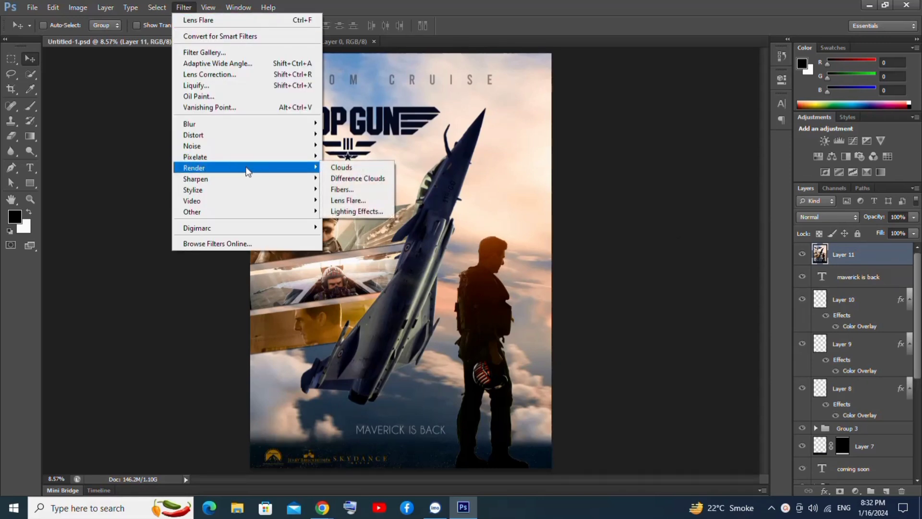
left_click(347, 201)
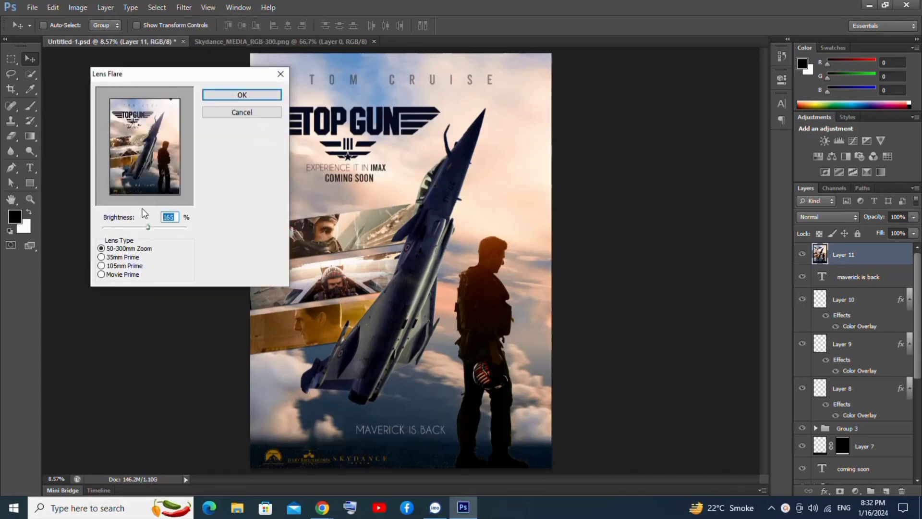
left_click(129, 250)
mouse_move(147, 227)
left_mouse_down()
mouse_move(139, 231)
mouse_move(151, 233)
left_mouse_up()
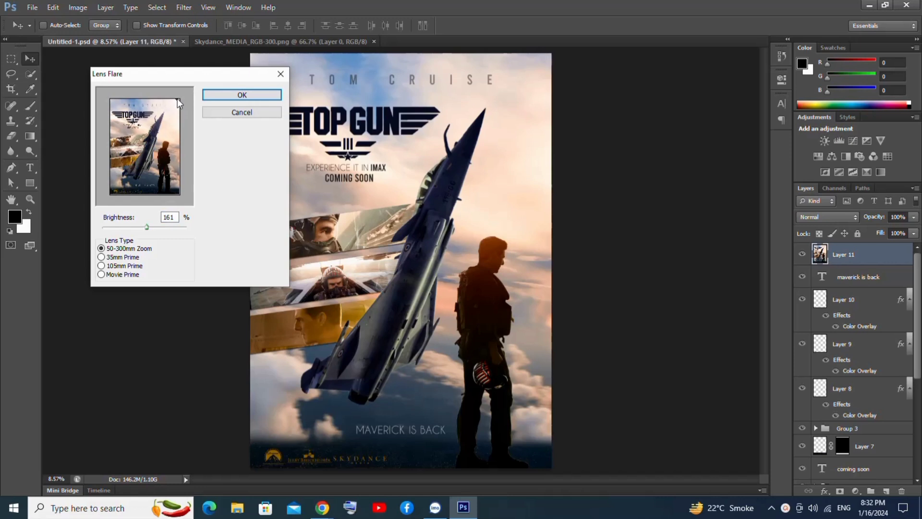
left_click(225, 96)
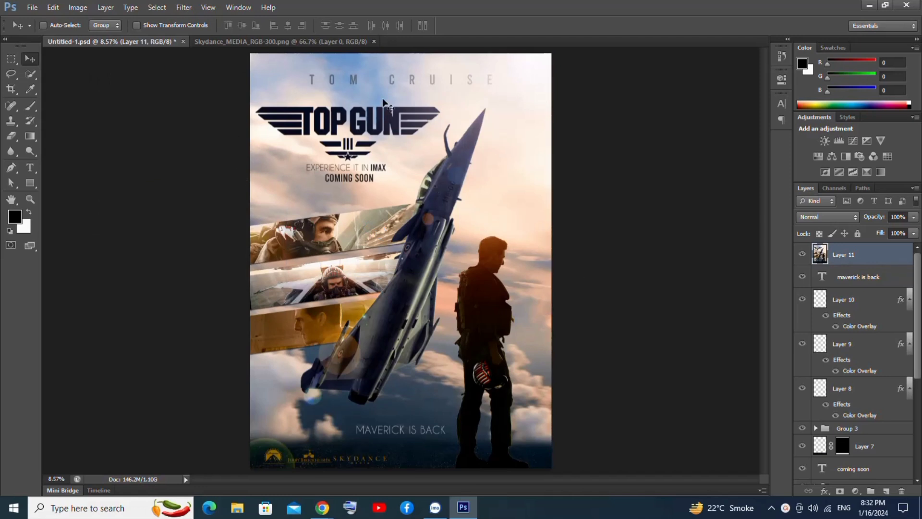
Step: Select the Background layer at the base of the layer stack
scroll(888, 342, "down", 3)
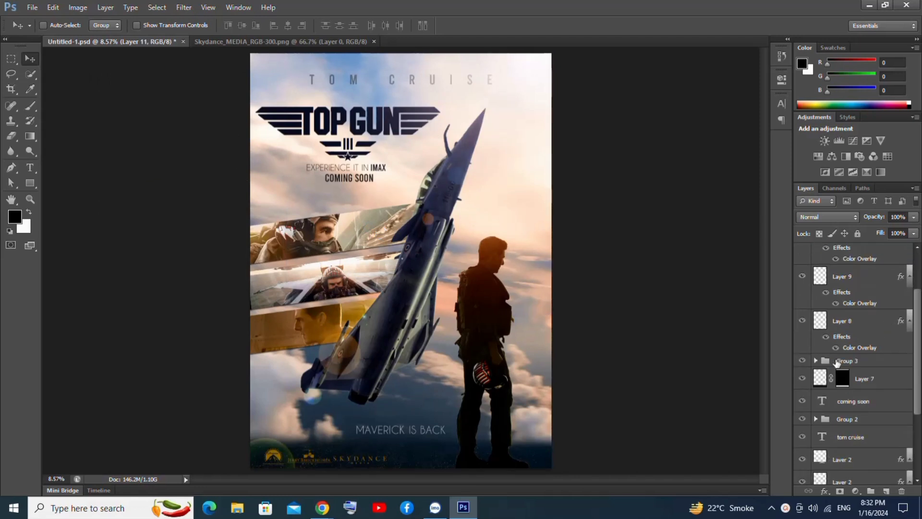
scroll(881, 334, "down", 5)
left_click(849, 474)
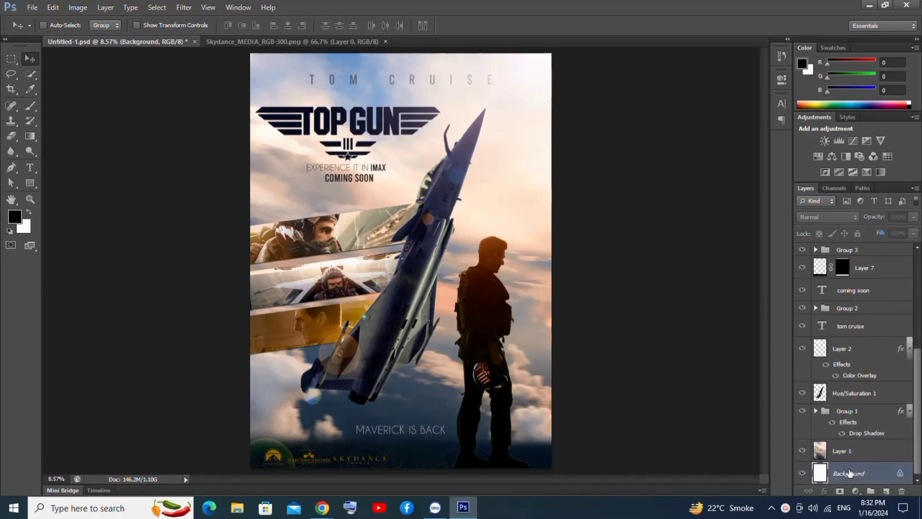